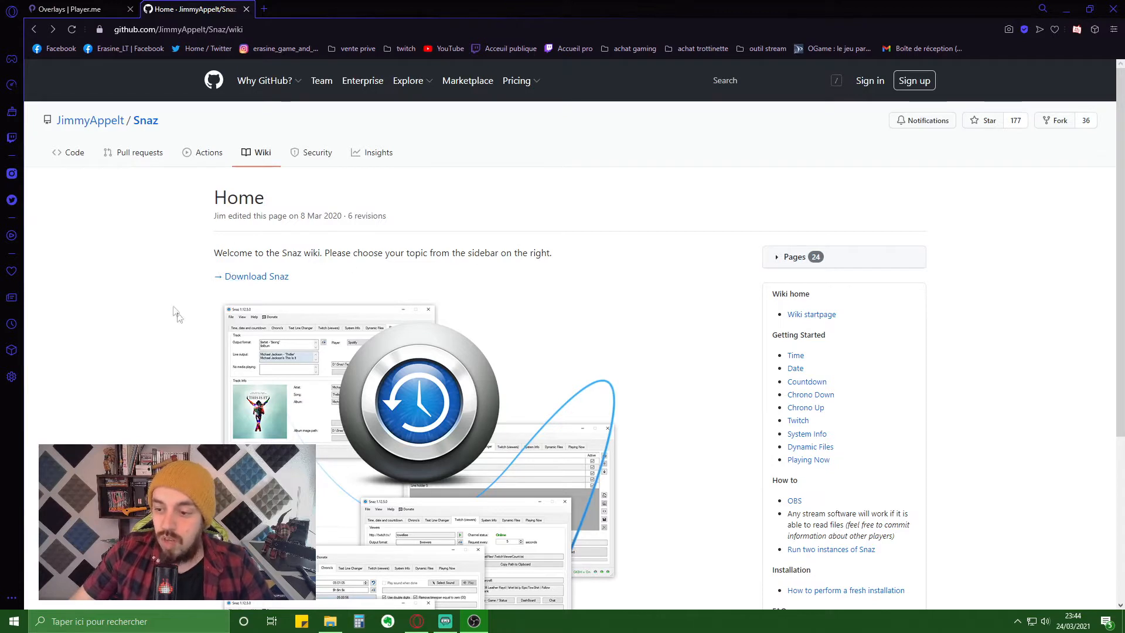
- Download SnazSetup.exe from the GitHub 1.12.7.0 release of Snaz and save it to disk
left_click_drag(267, 278, 252, 279)
left_click(254, 283)
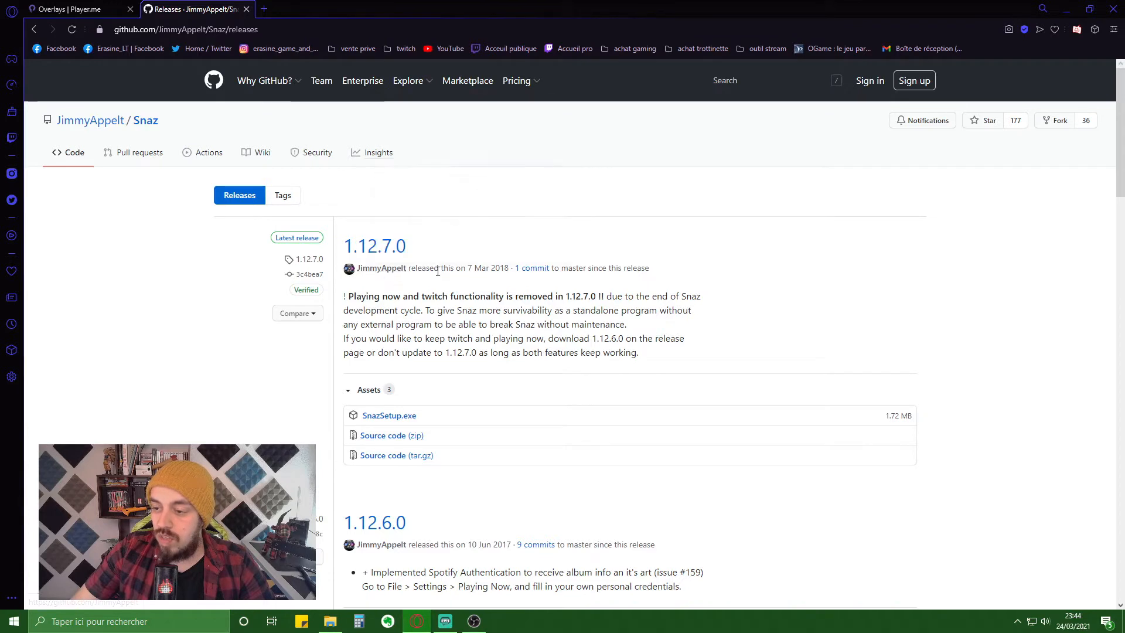
left_click(387, 418)
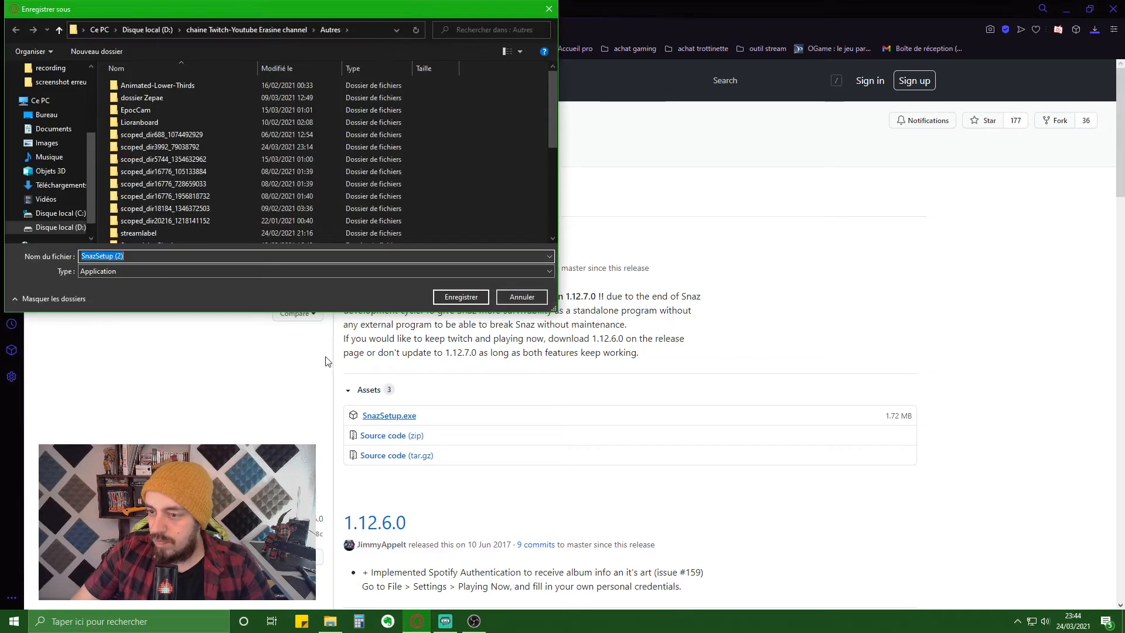
left_click(468, 298)
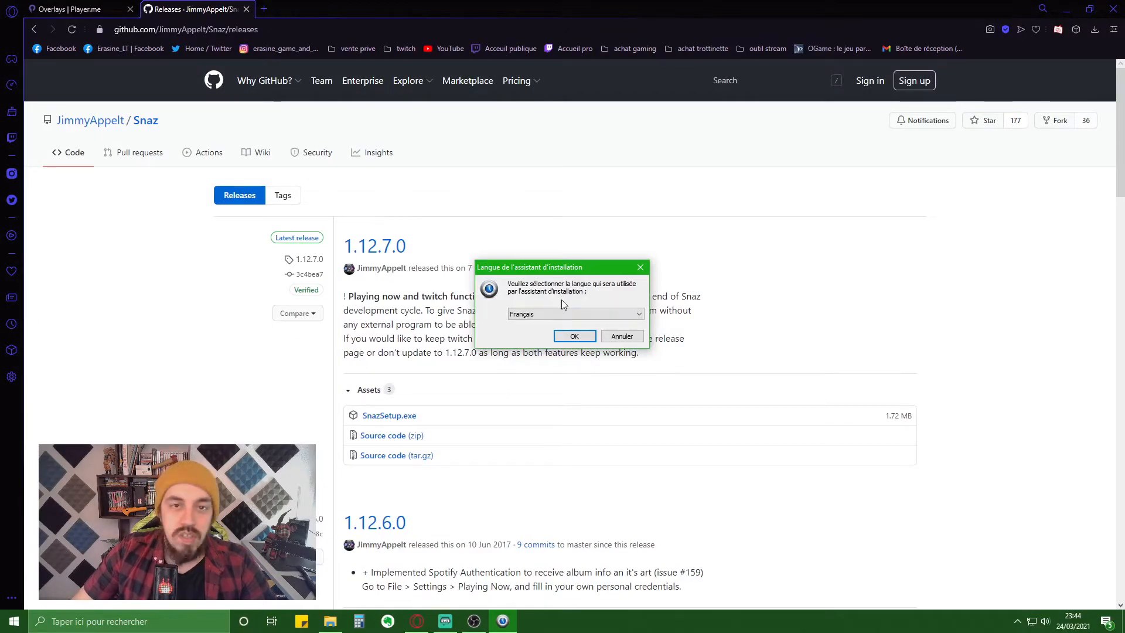
- Install Snaz 1.12.7.0 in French into C:\Snaz with default Start menu and desktop icon, then launch it
left_click(574, 336)
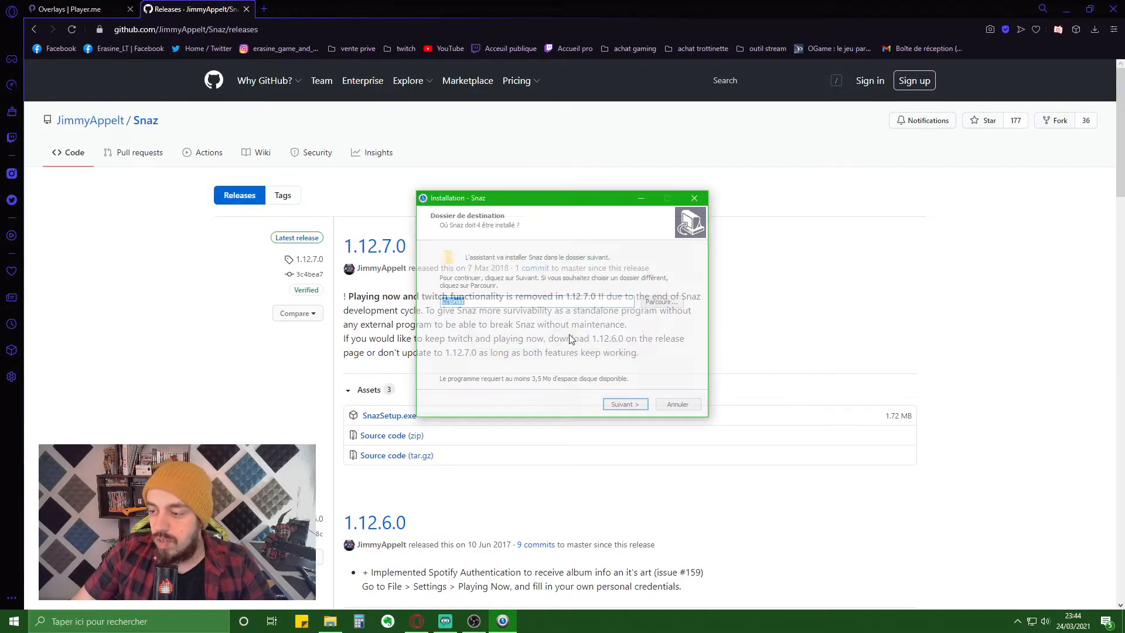
left_click(625, 405)
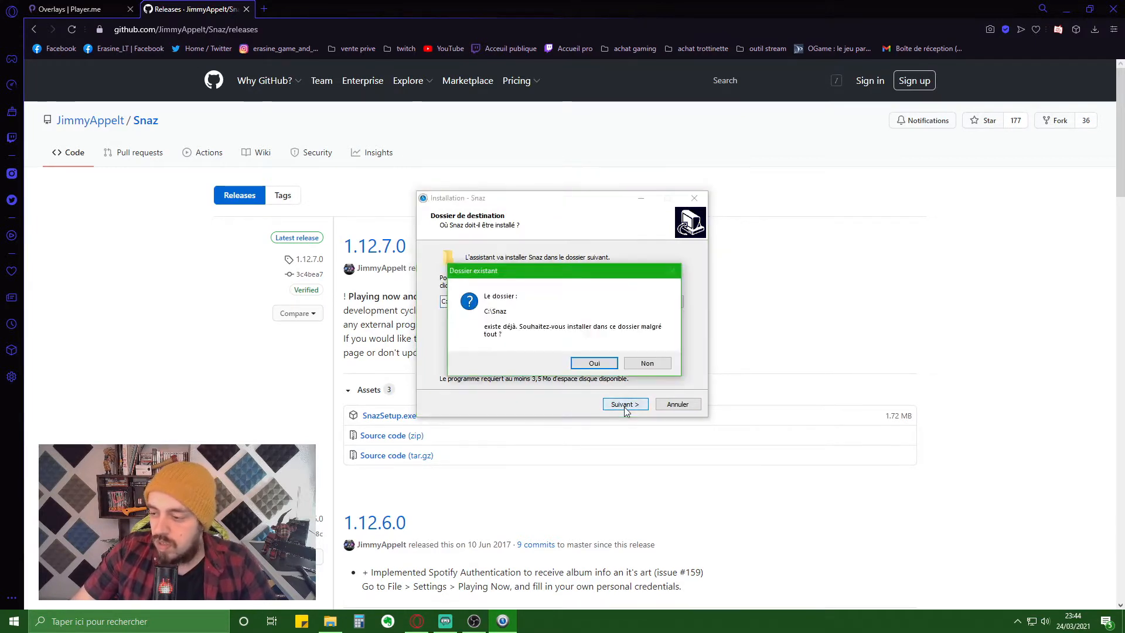
left_click(594, 363)
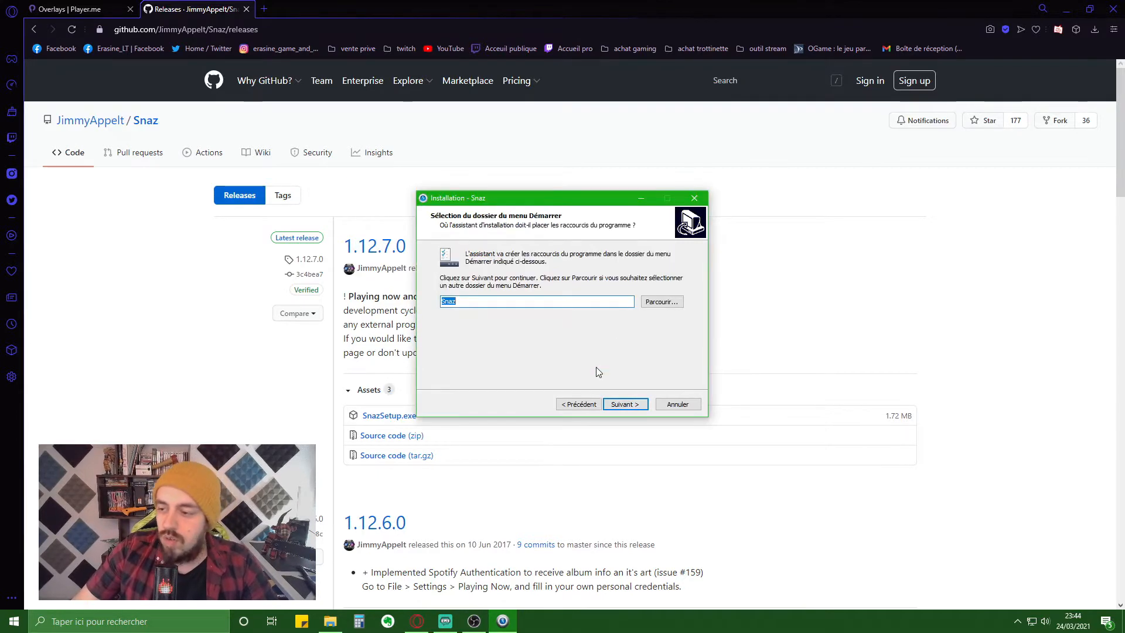
left_click(618, 404)
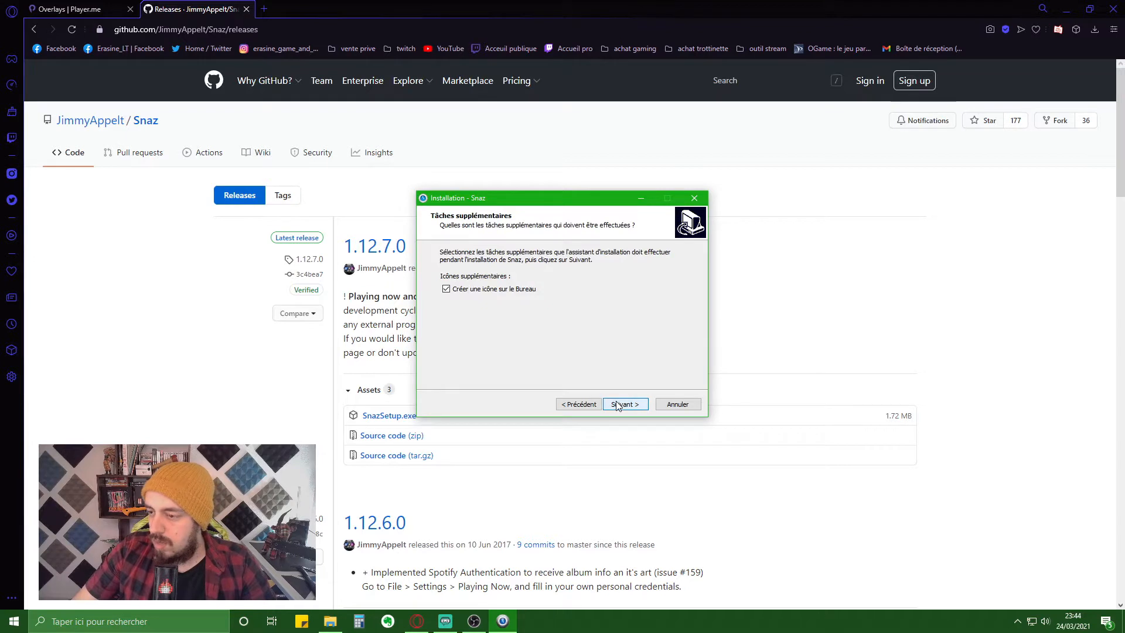
left_click(618, 404)
left_click(618, 405)
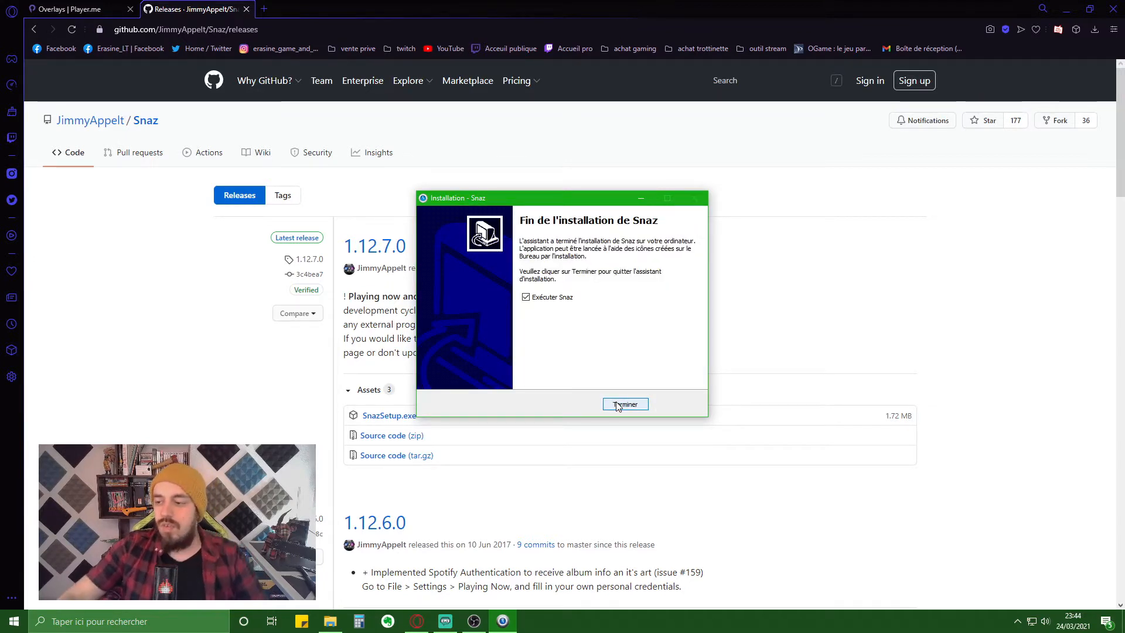
left_click(625, 404)
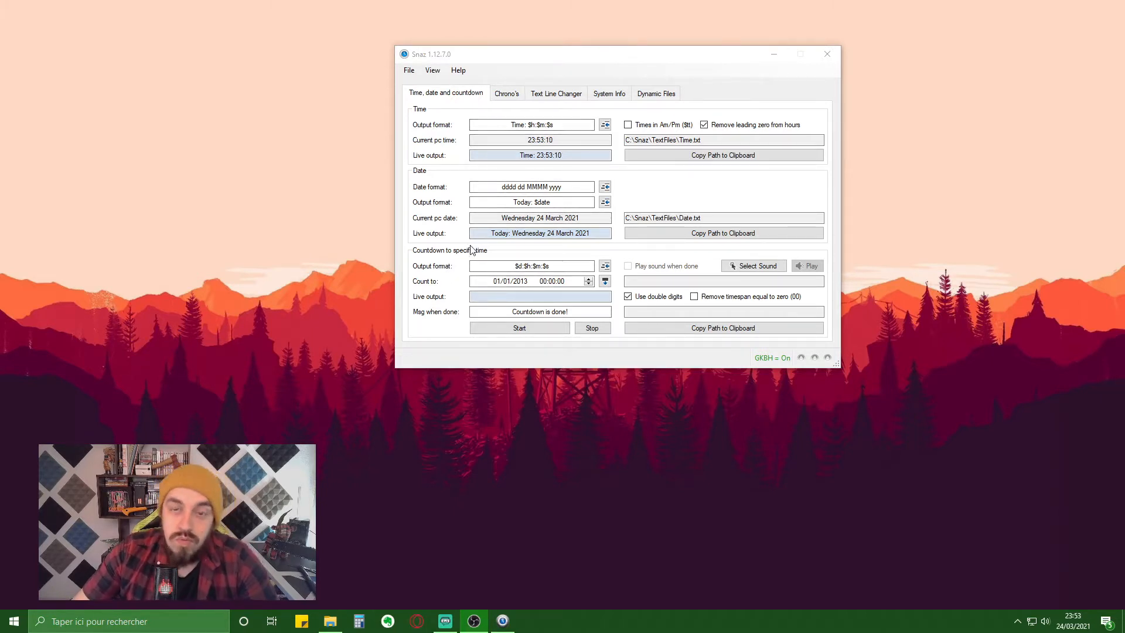
- Show Snaz's Chrono's page and start editing the minutes of the 00:10:00 Down from value
left_click(507, 96)
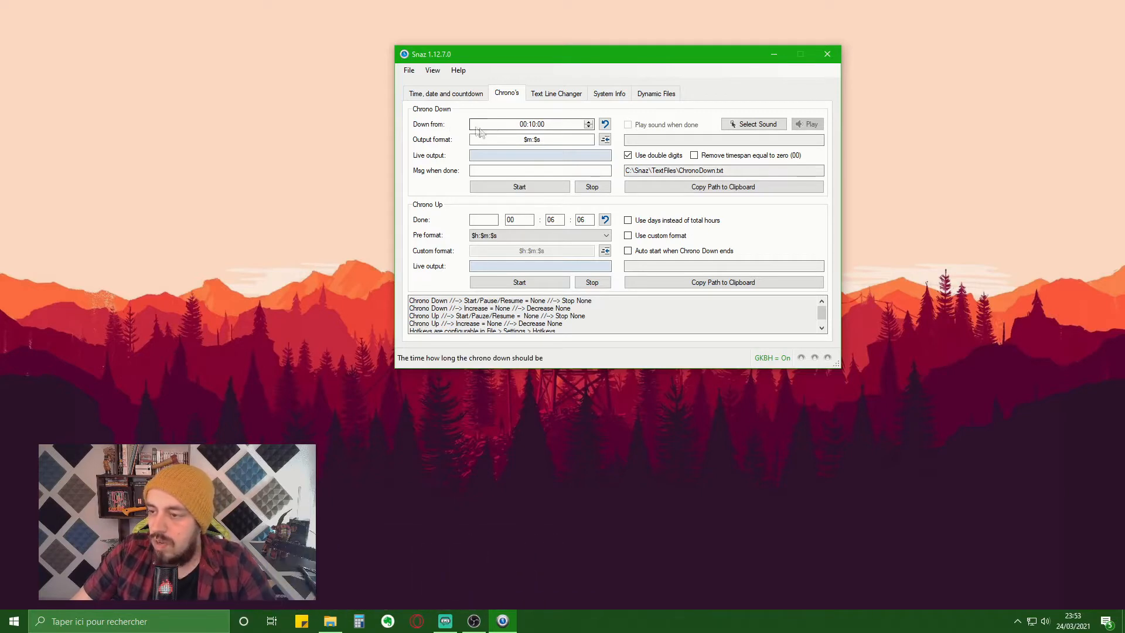
left_click(532, 124)
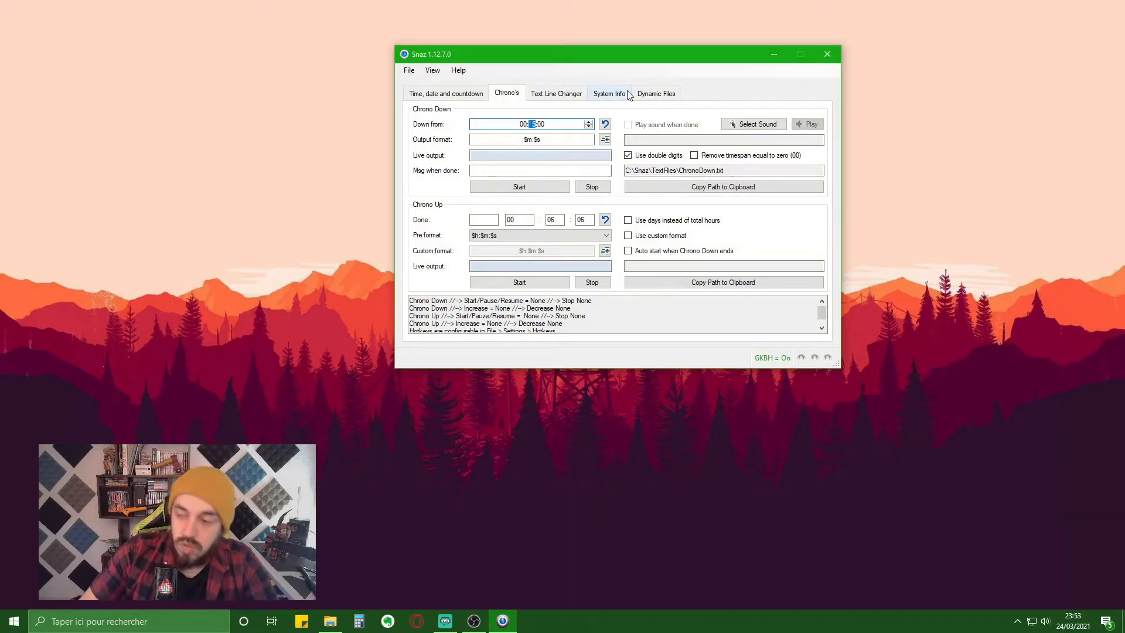
- Set the Chrono Down to 01:05:00 with a $h:$m:$s output format
left_click(504, 143)
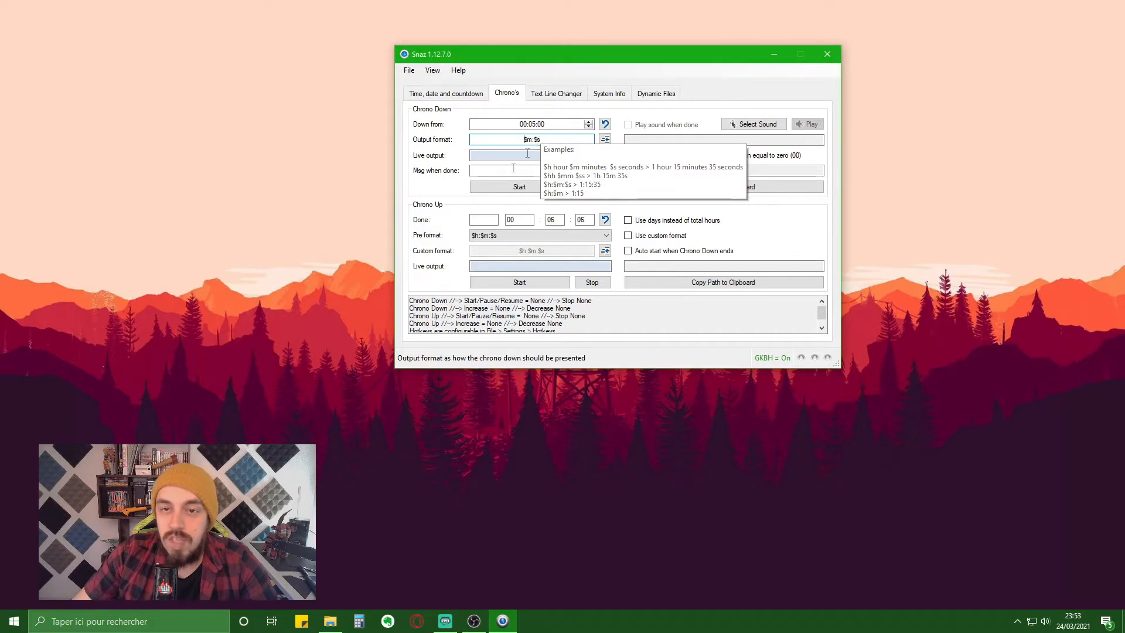
left_click(606, 141)
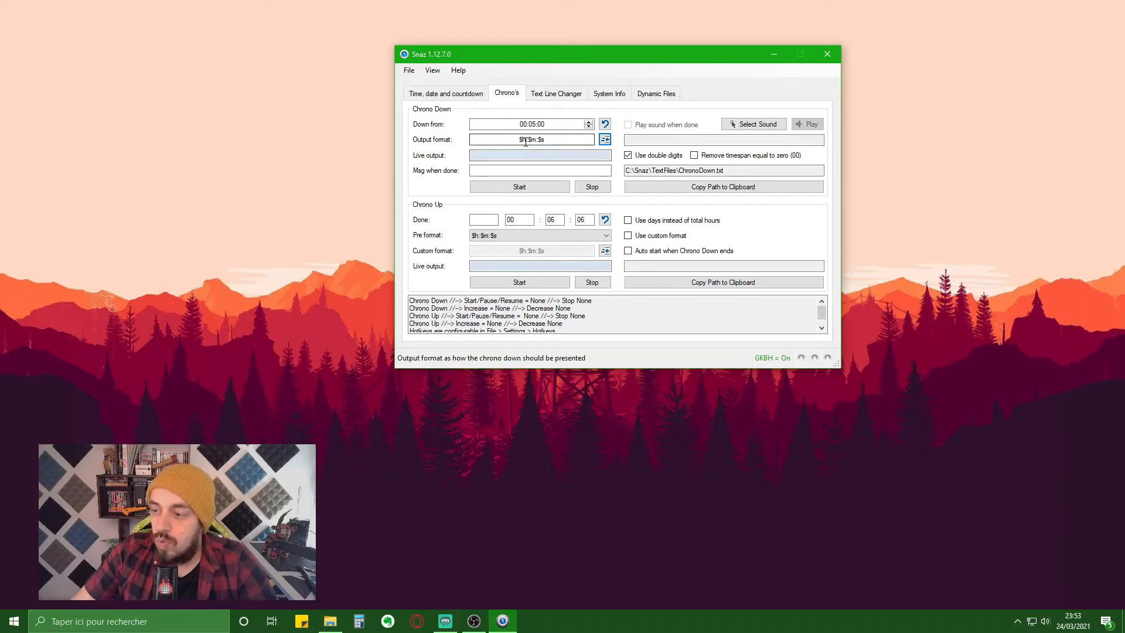
left_click_drag(530, 141, 517, 140)
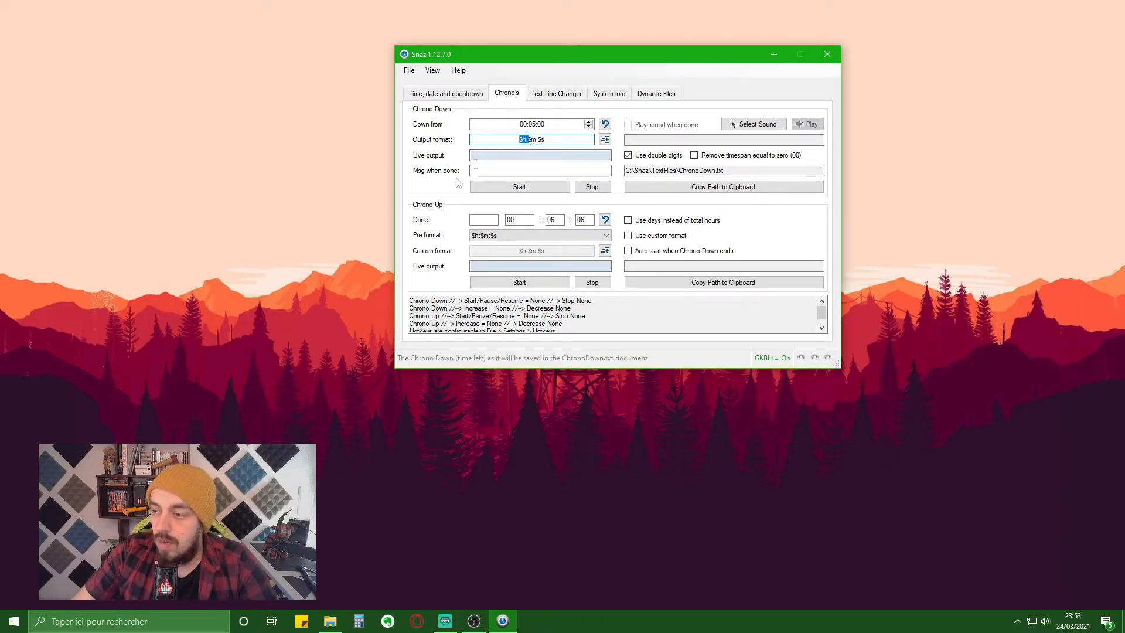
key("BackSpace")
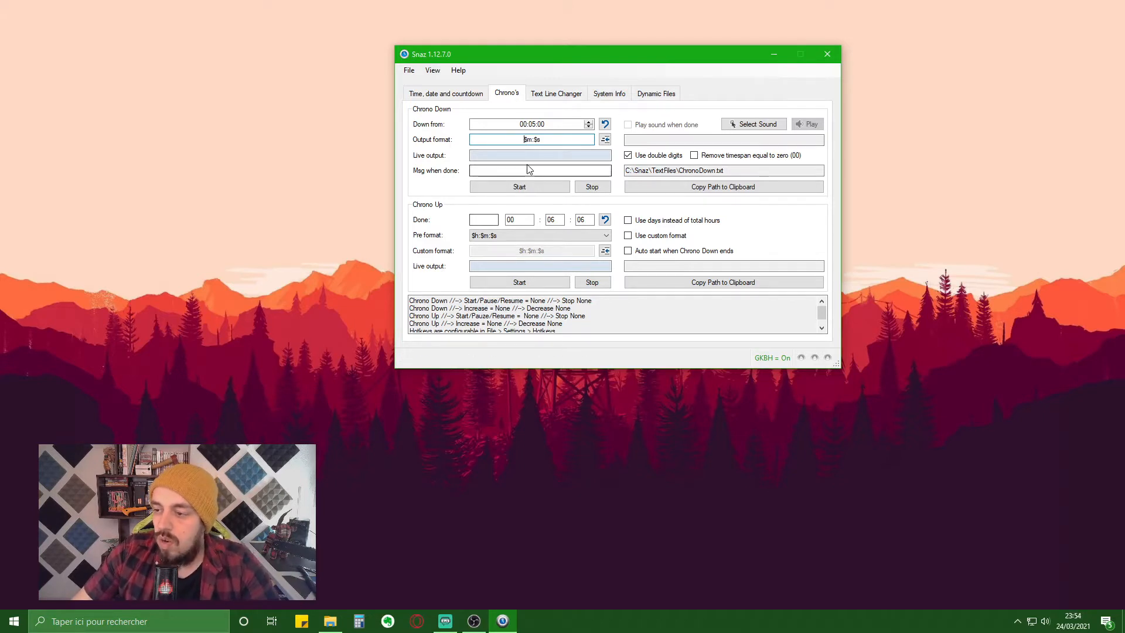
- Start the Chrono Down, copy the ChronoDown.txt path, and minimize Snaz
left_click(509, 188)
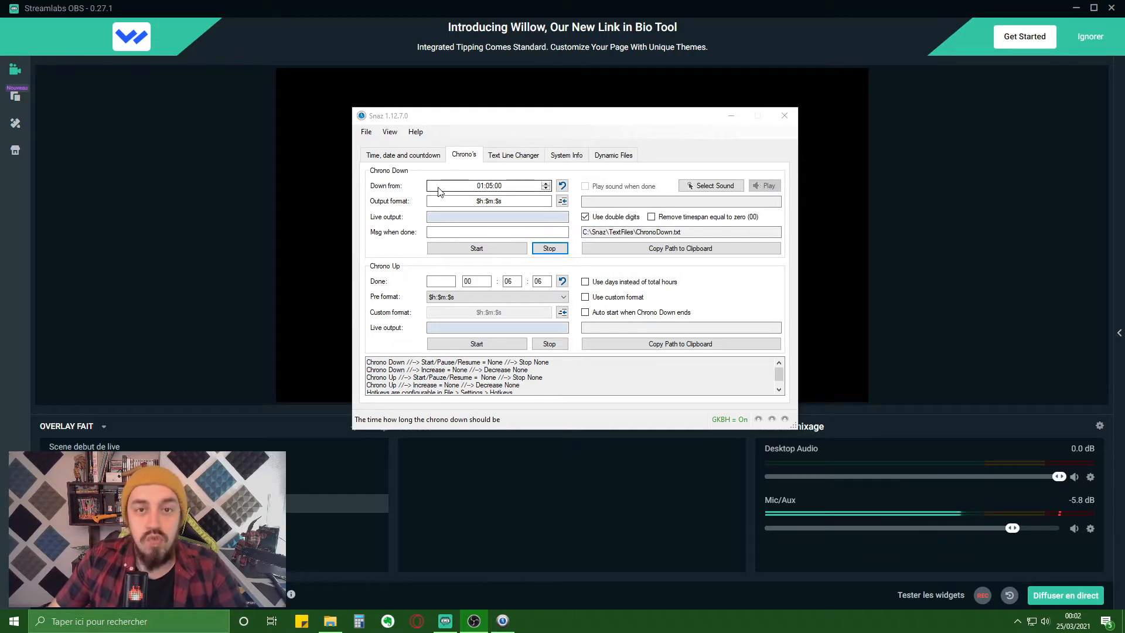
left_click(514, 249)
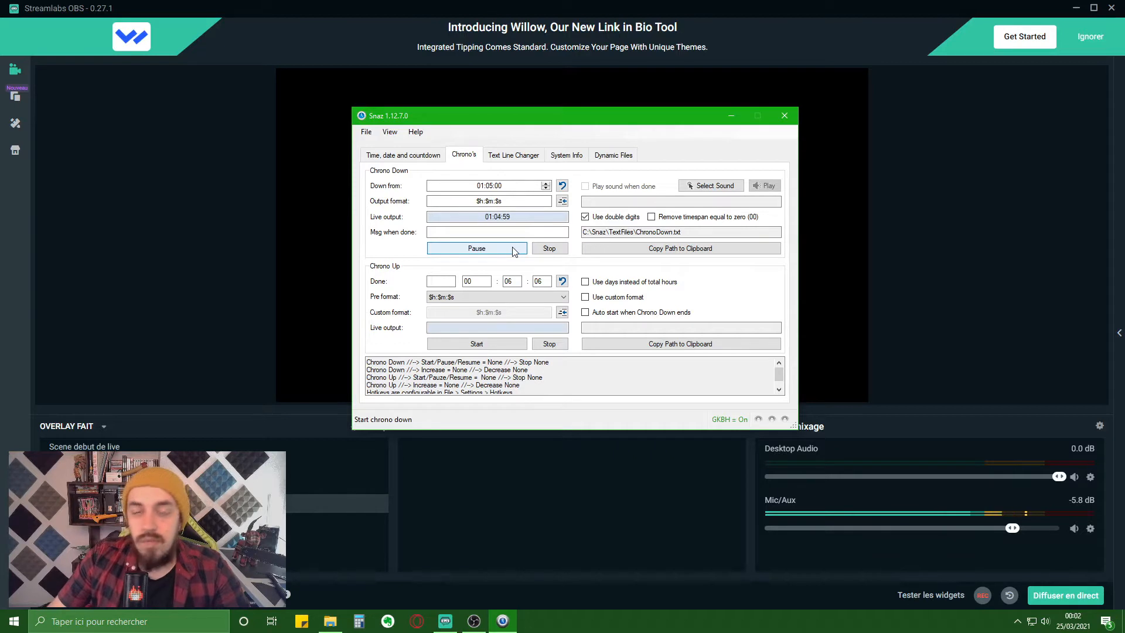
left_click(692, 249)
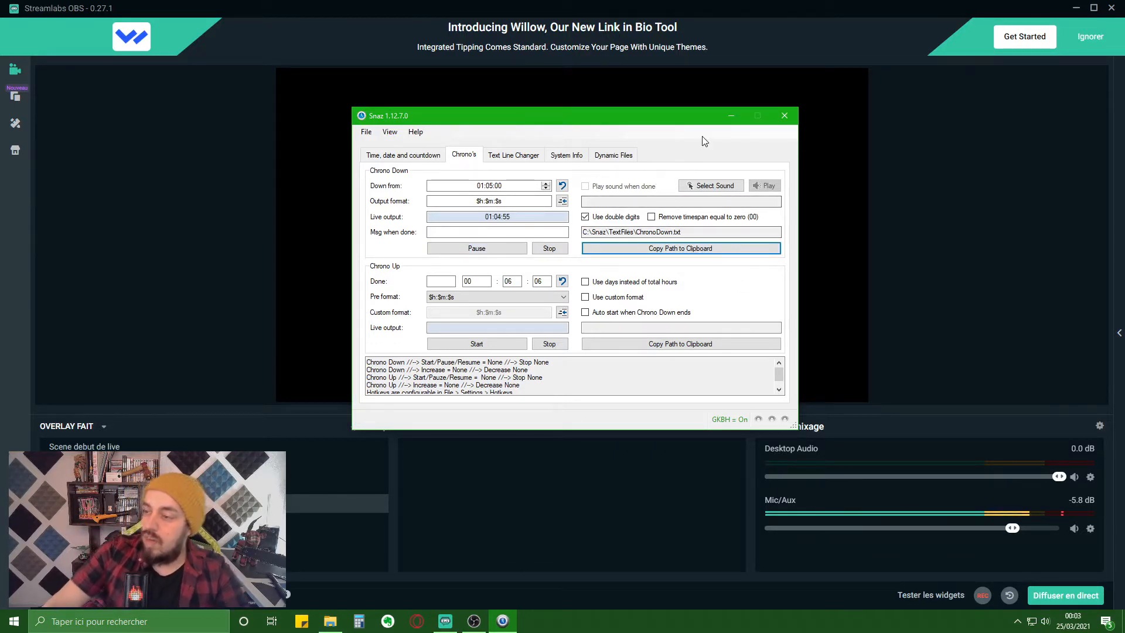
left_click(731, 117)
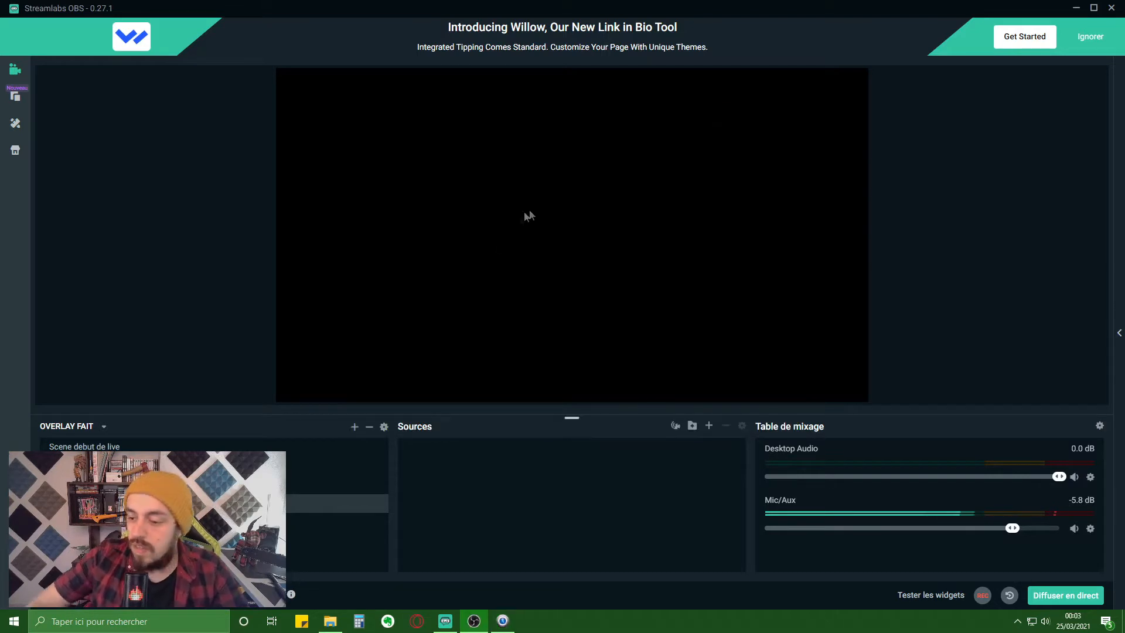
- Add a new Text (GDI+) source named 'compteur test' to the scene
left_click(712, 429)
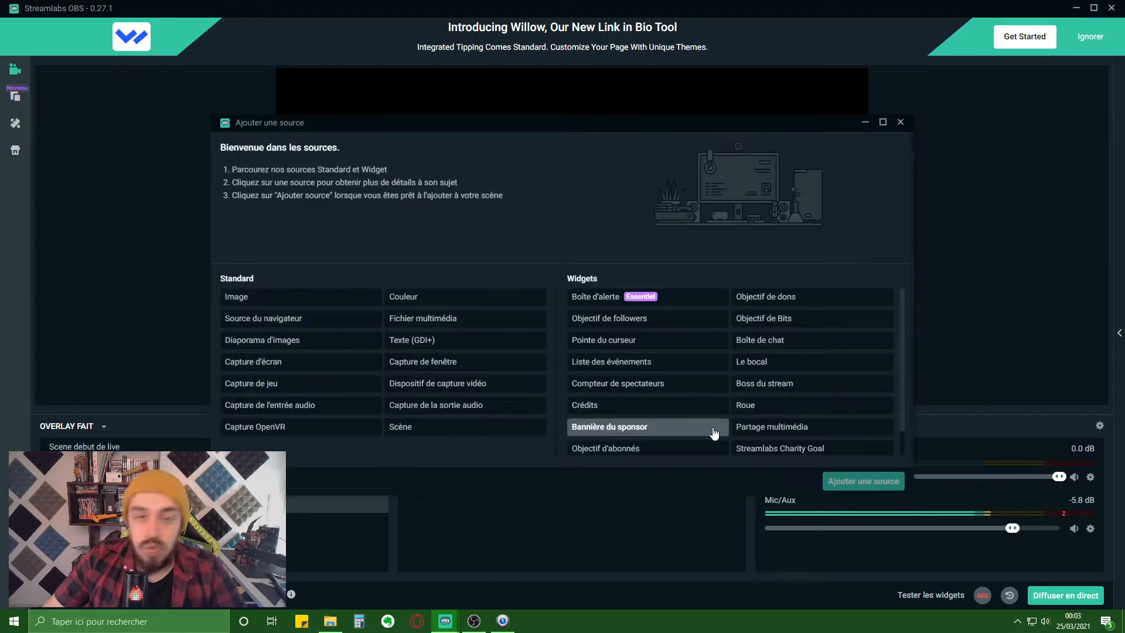
left_click(463, 346)
left_click(863, 481)
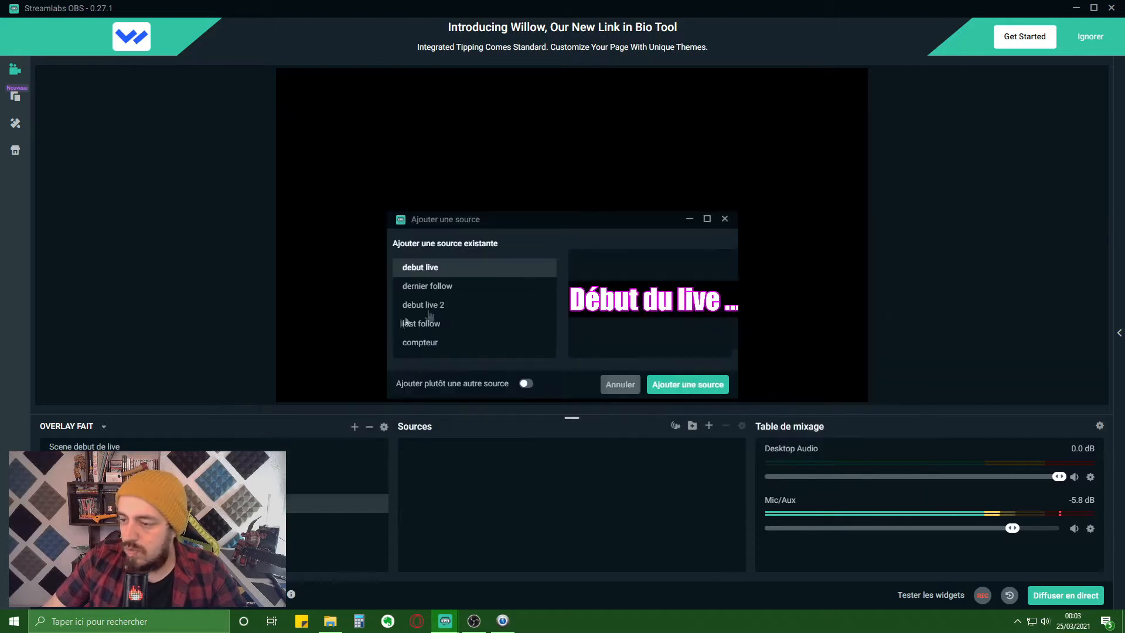
left_click(526, 384)
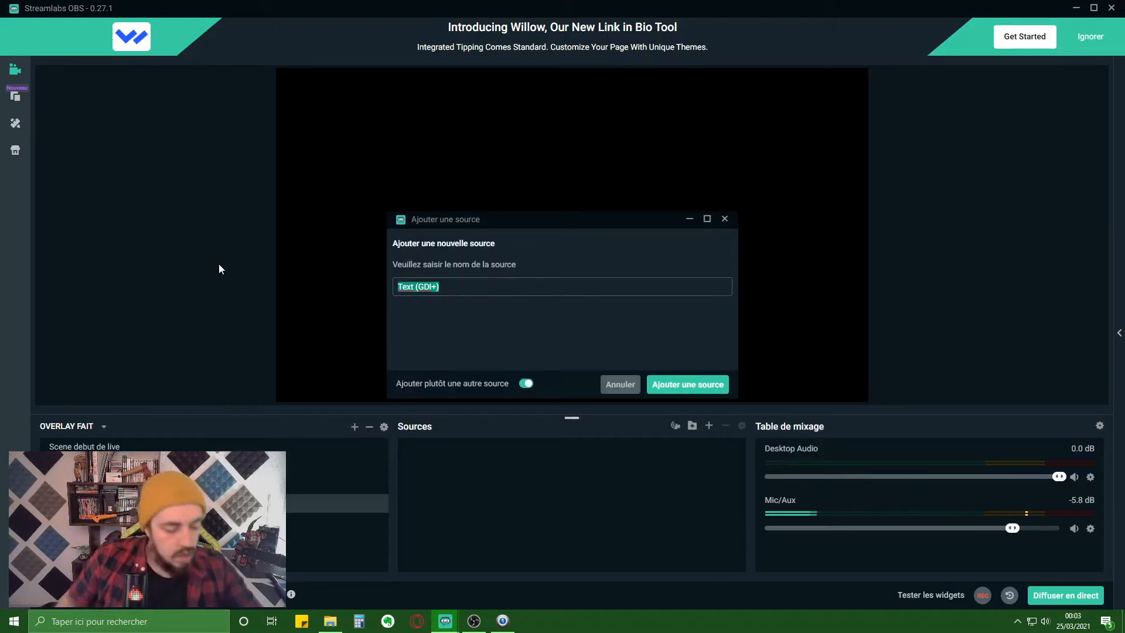
type("compteur test")
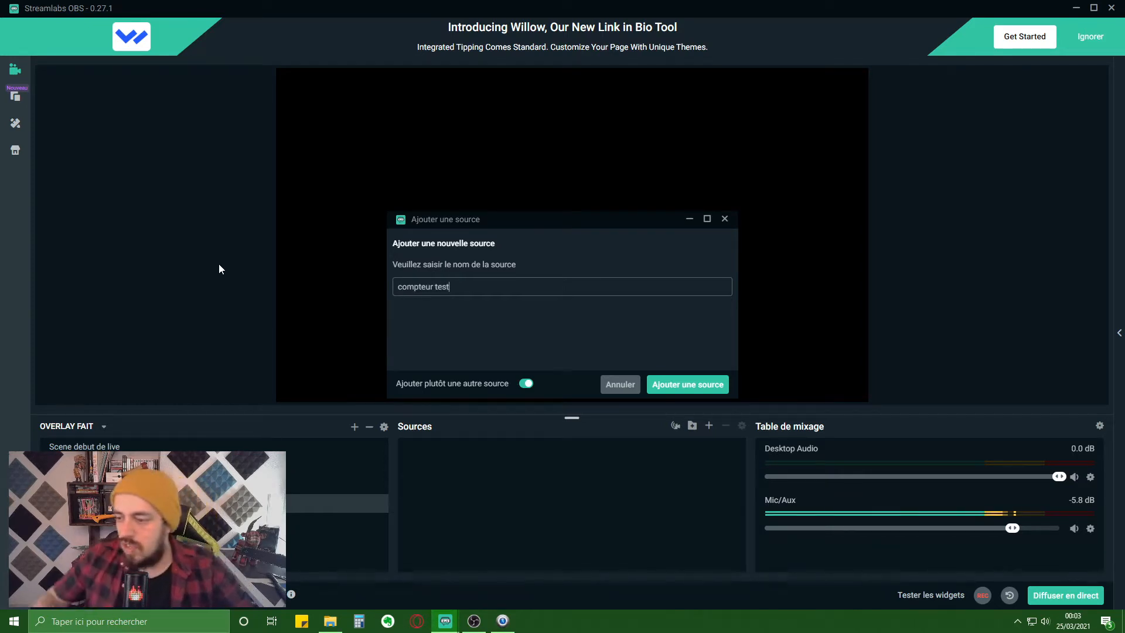
left_click(721, 384)
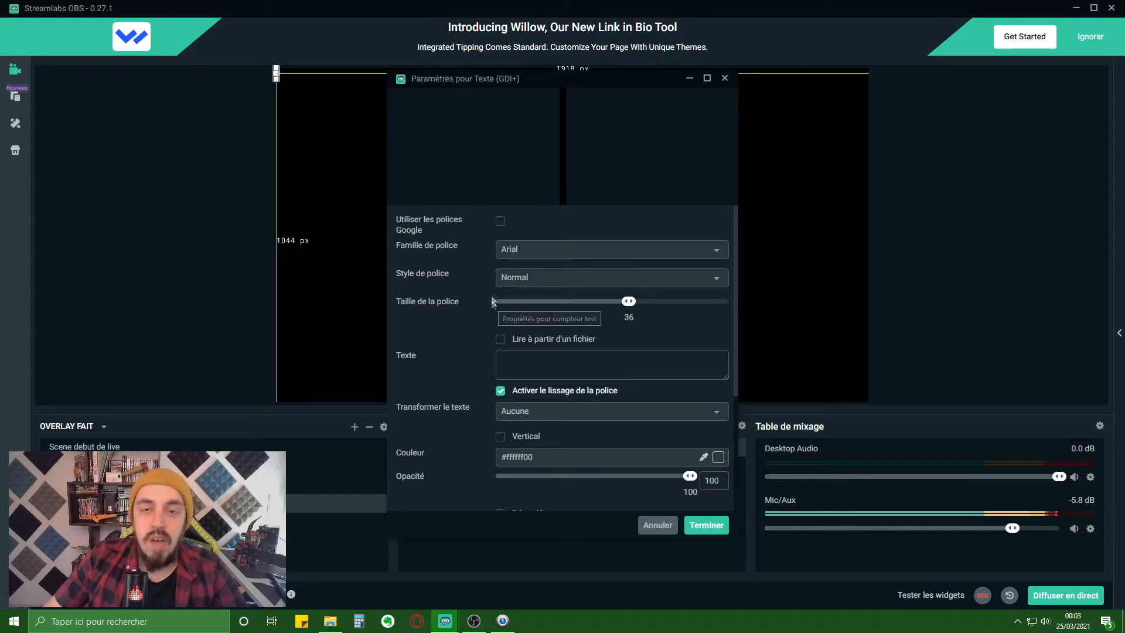
- Make compteur test read C:\Snaz\TextFiles\ChronoDown.txt, with font size 288
left_click(501, 337)
key("ctrl+v")
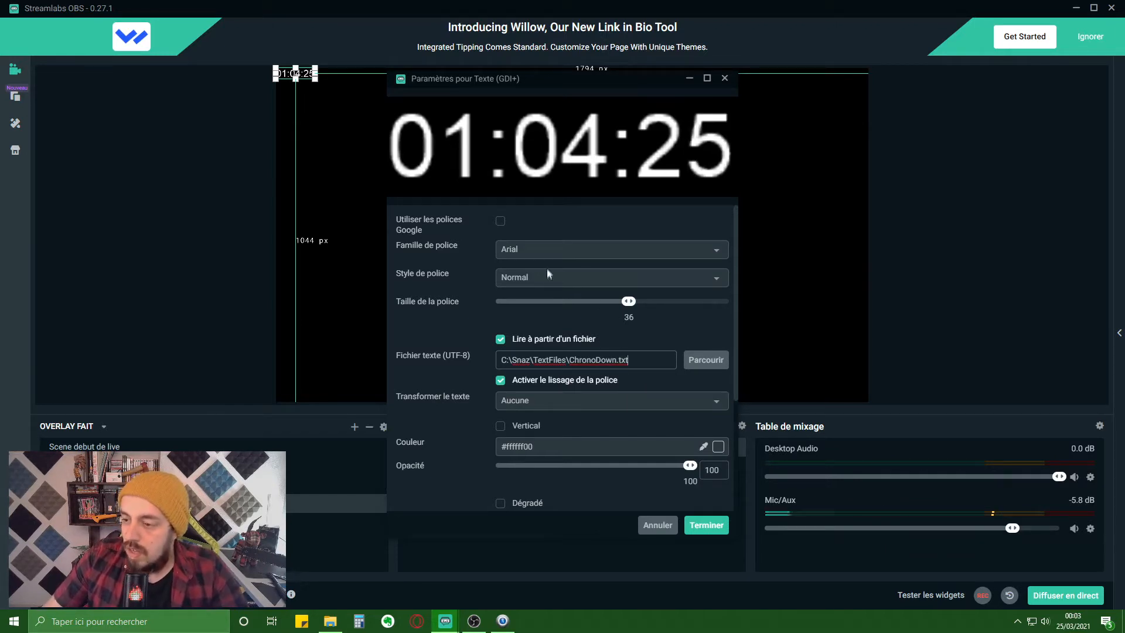
left_click_drag(628, 301, 828, 321)
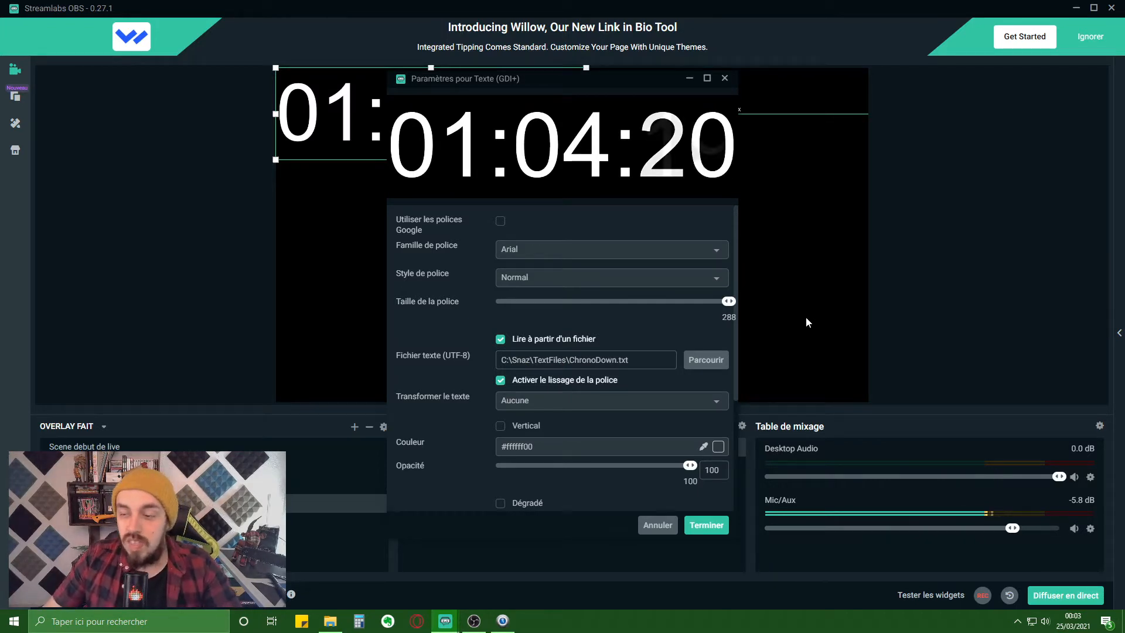
- Set the countdown font to the Google font Oswald Regular, leaving text case unchanged
left_click(499, 223)
left_click(536, 249)
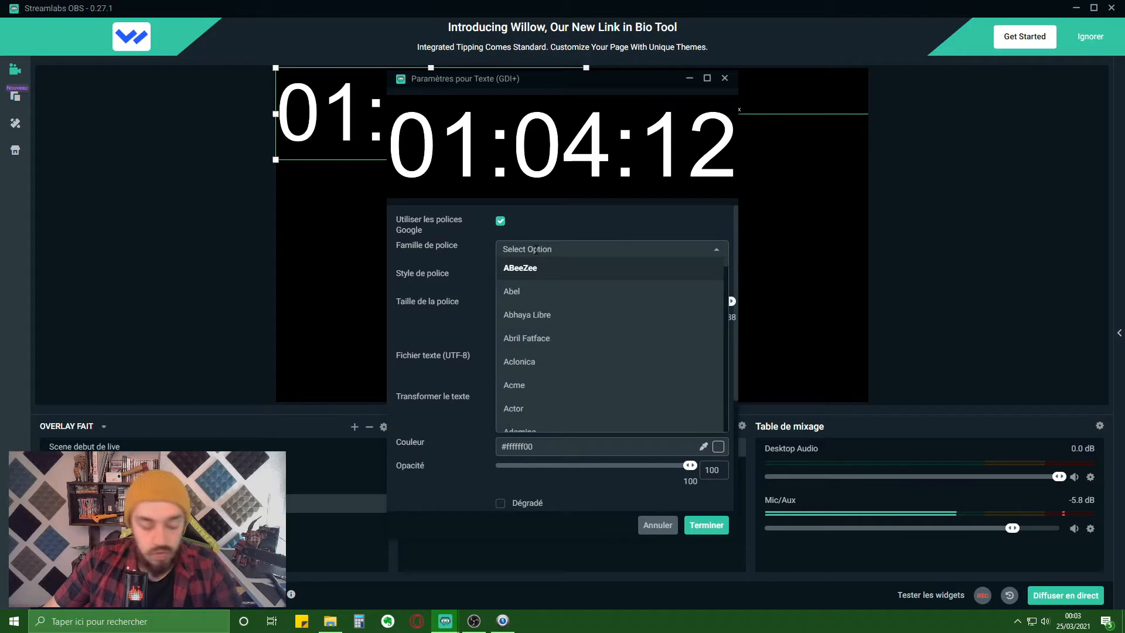
type("oswa")
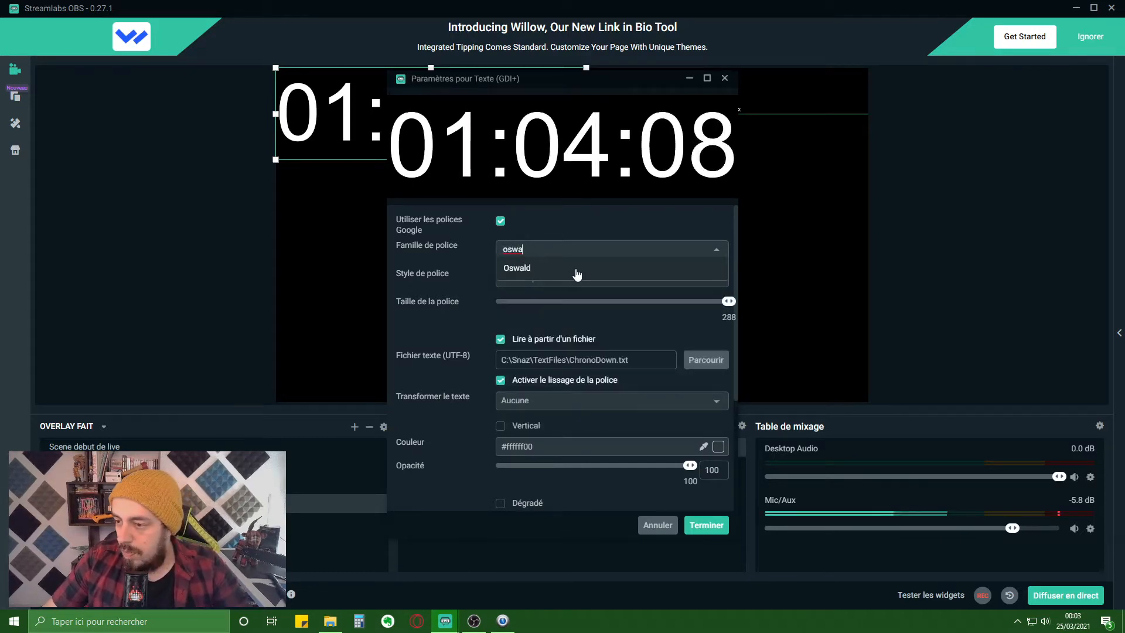
left_click(571, 268)
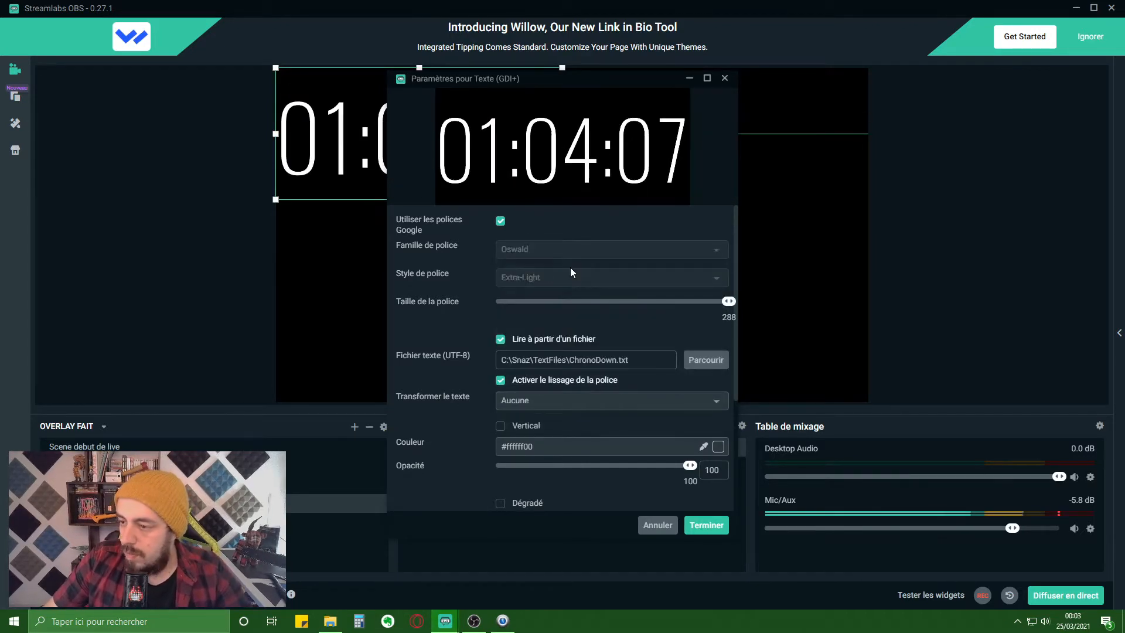
left_click(568, 276)
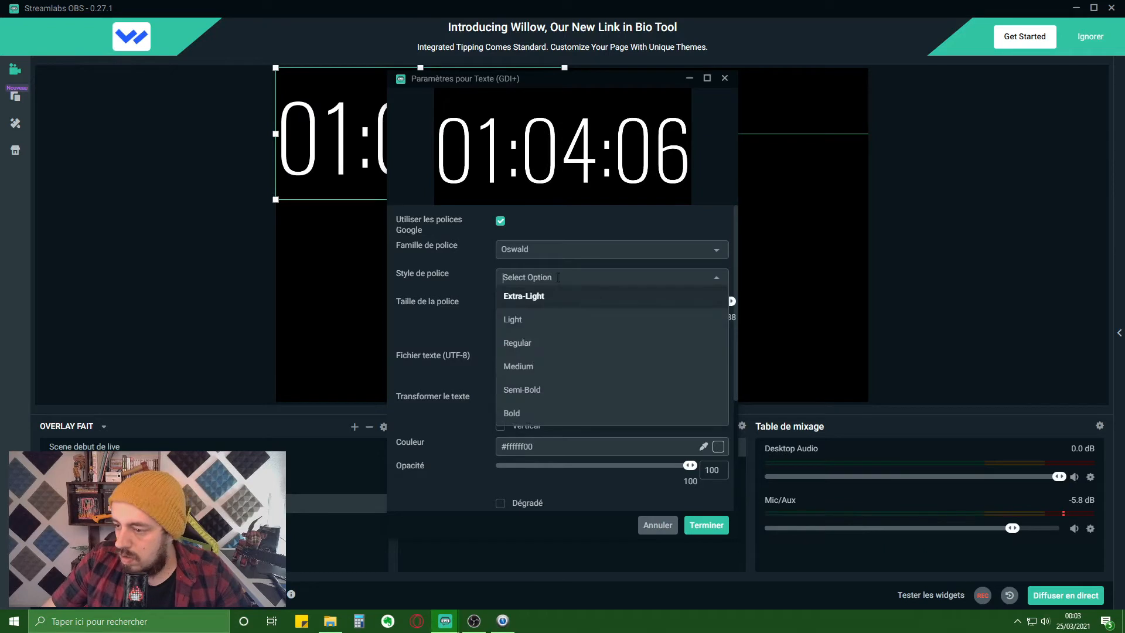
left_click(547, 345)
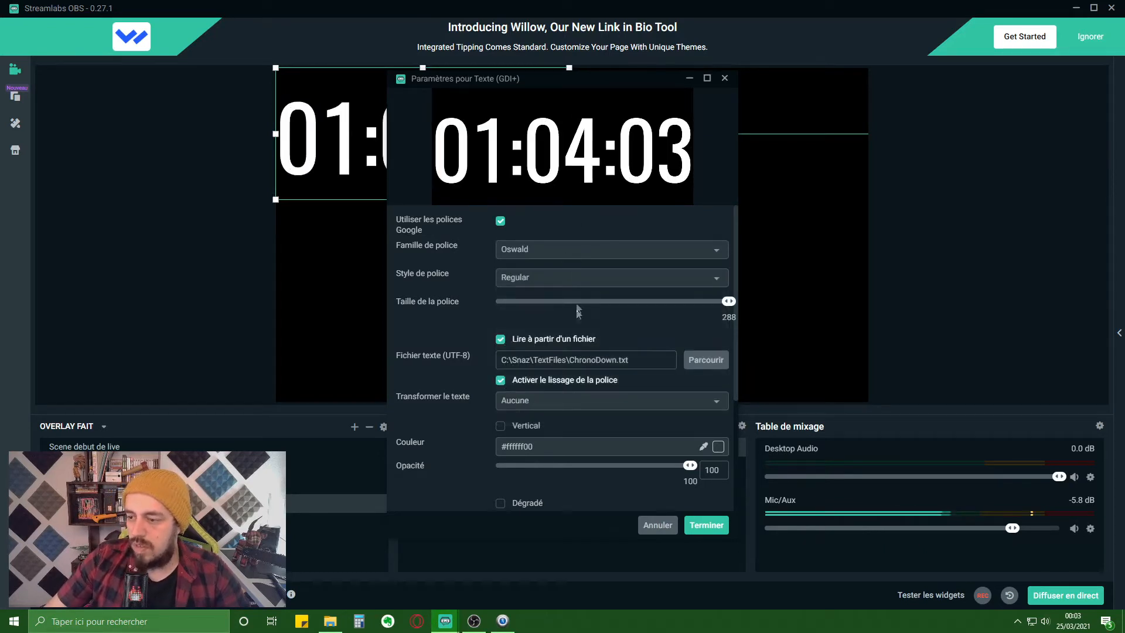
scroll(468, 432, "down", 1)
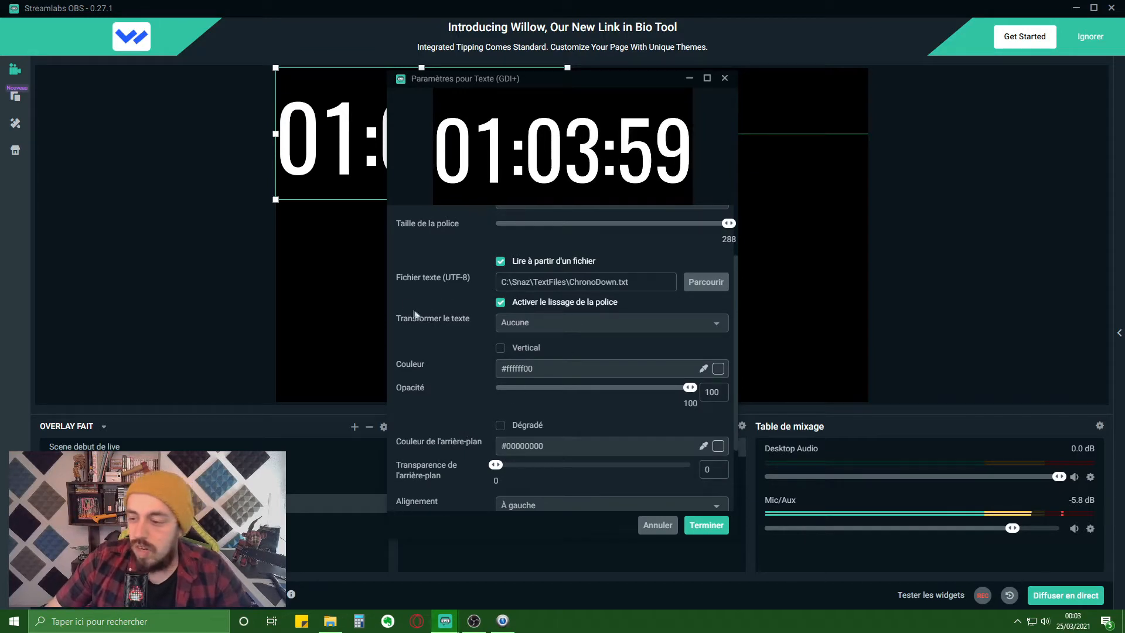
left_click(519, 323)
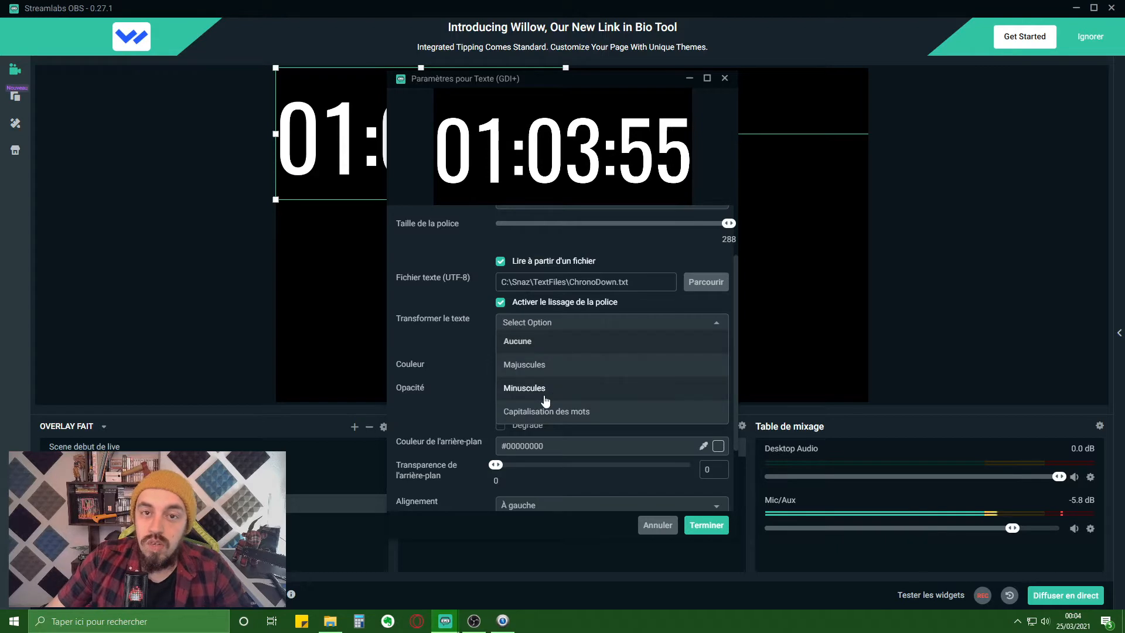
left_click(451, 360)
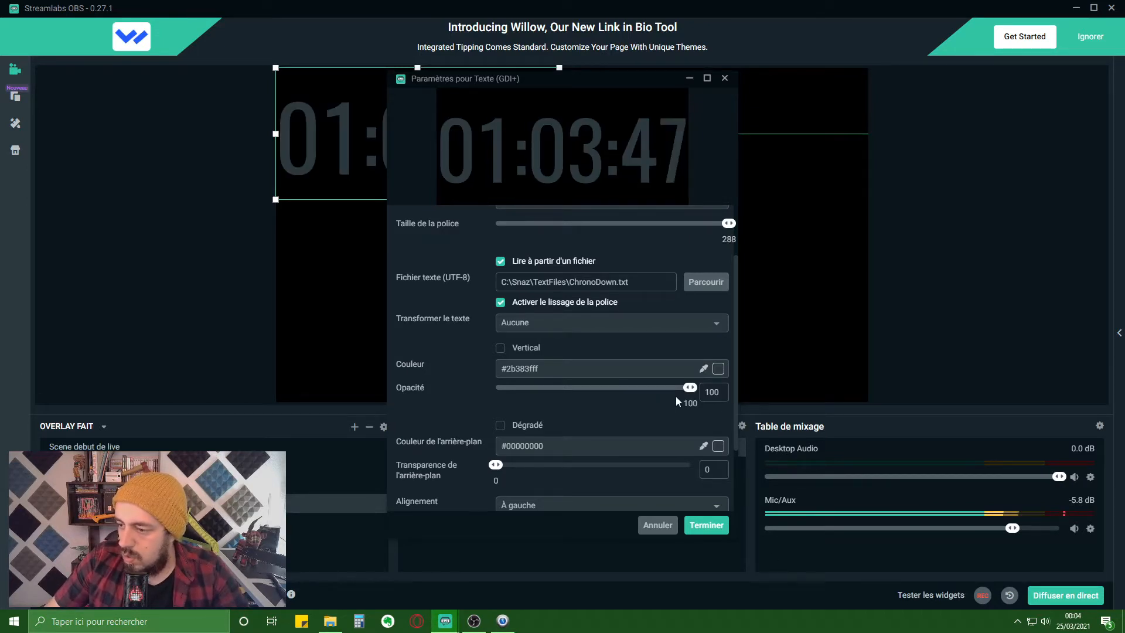
- Add a dark blue #39629e00 gradient to the countdown text and close its settings
scroll(676, 396, "down", 2)
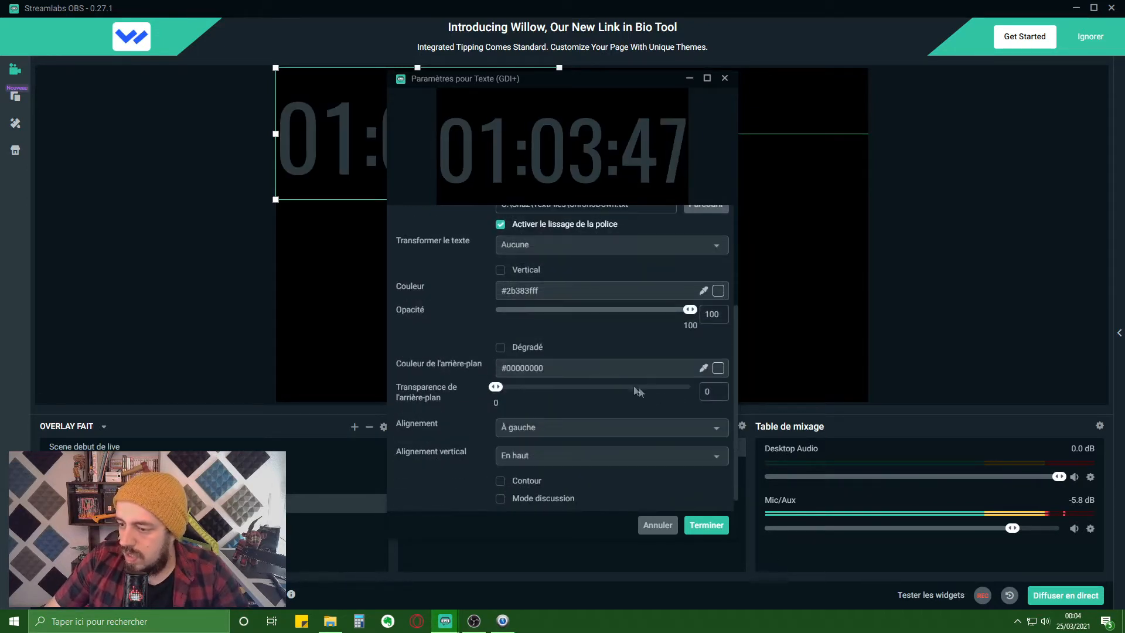
left_click(502, 349)
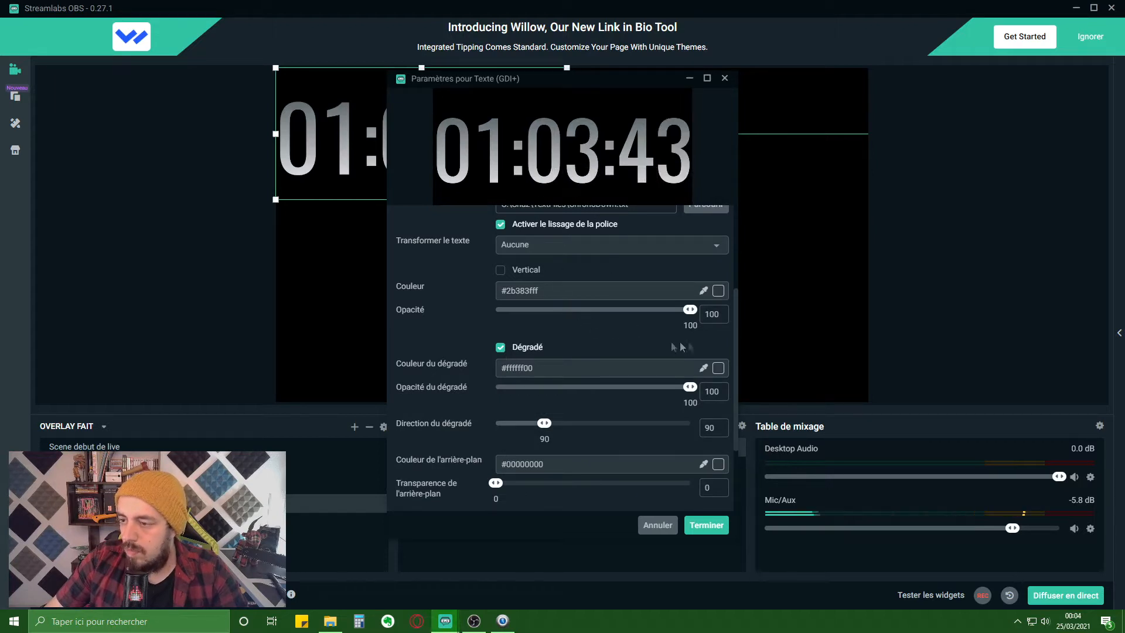
left_click(717, 369)
left_click(614, 474)
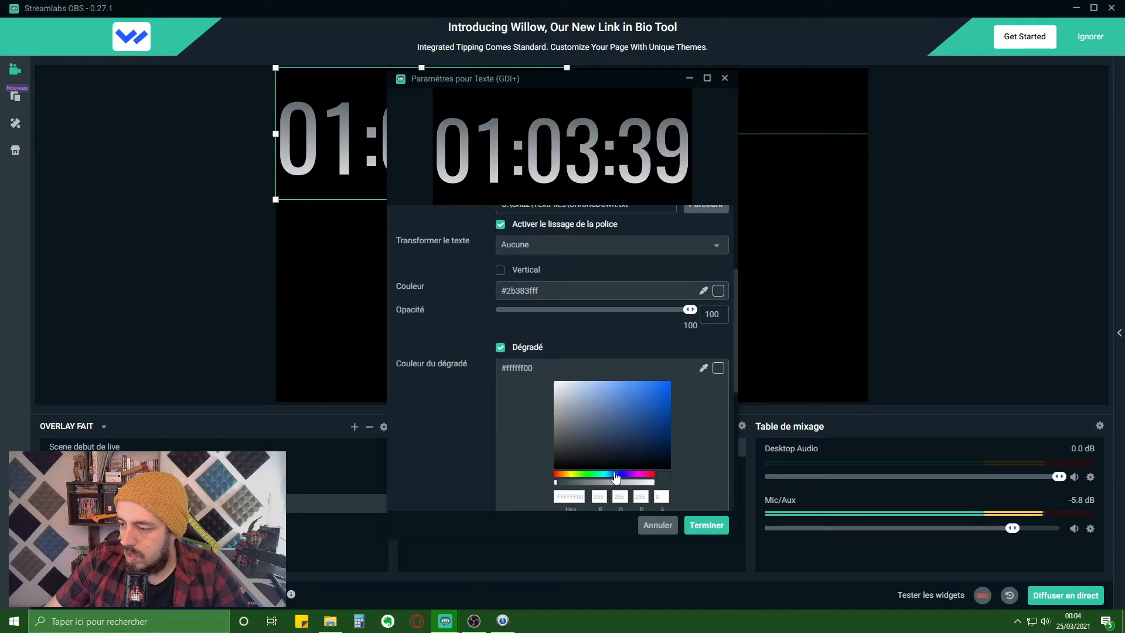
left_click(633, 398)
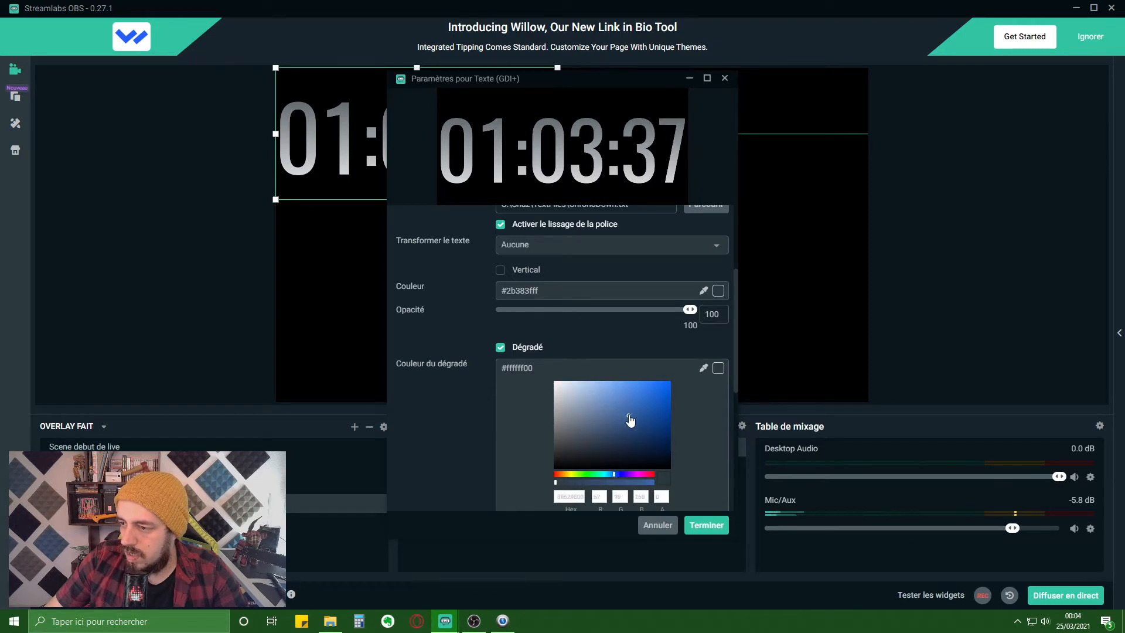
left_click(630, 421)
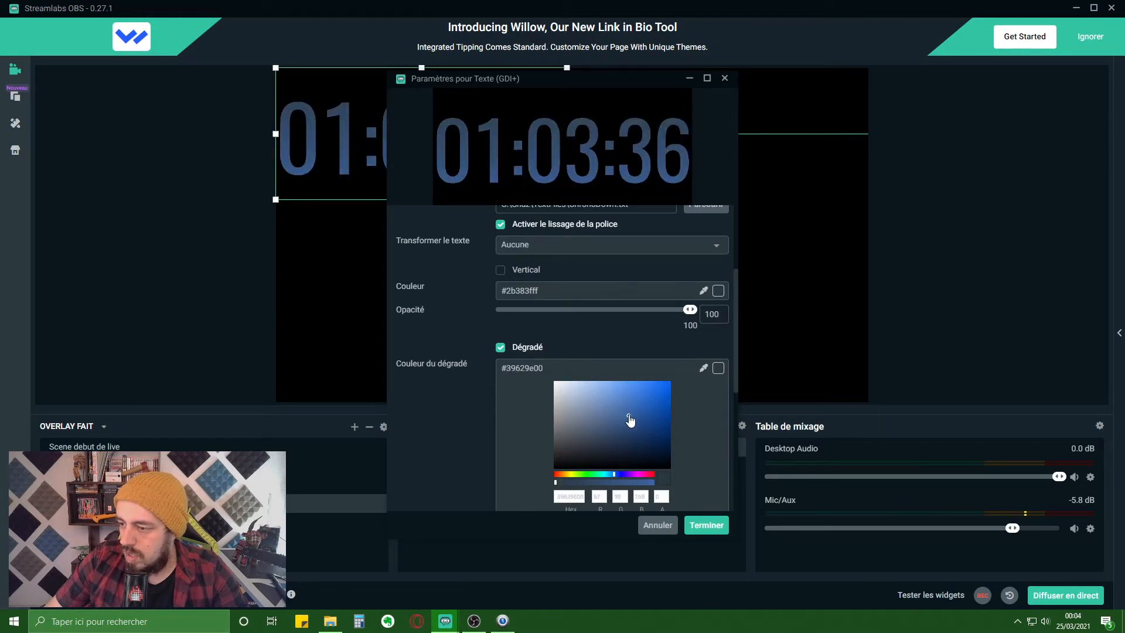
left_click(707, 526)
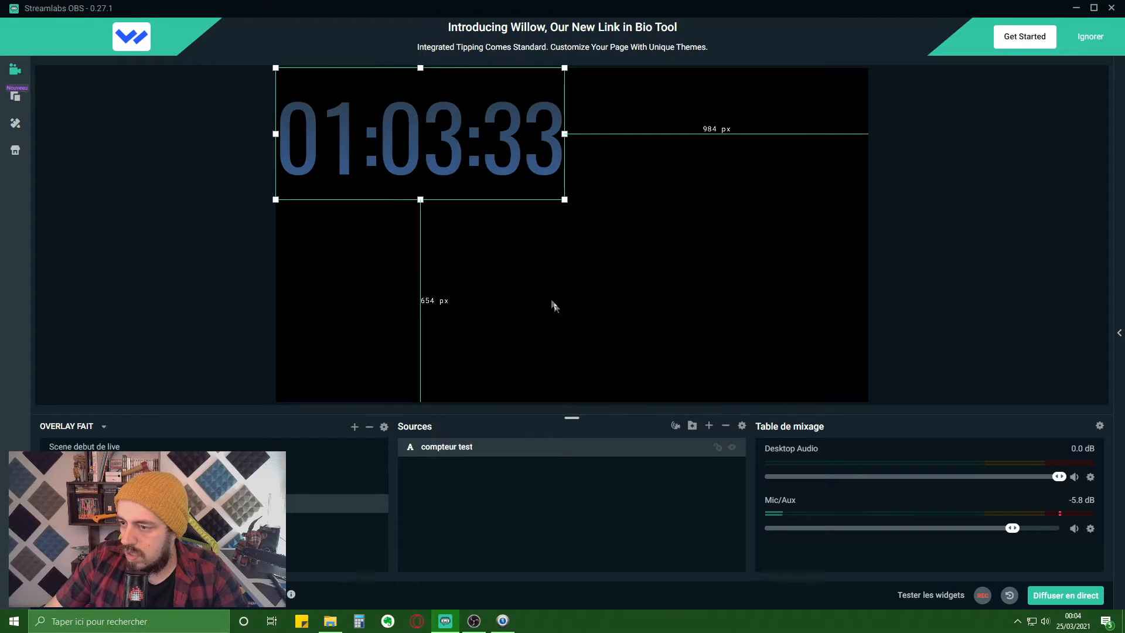
- Give the countdown a white outline of thickness 10 and move it to the canvas centre
double_click(471, 449)
scroll(478, 393, "down", 5)
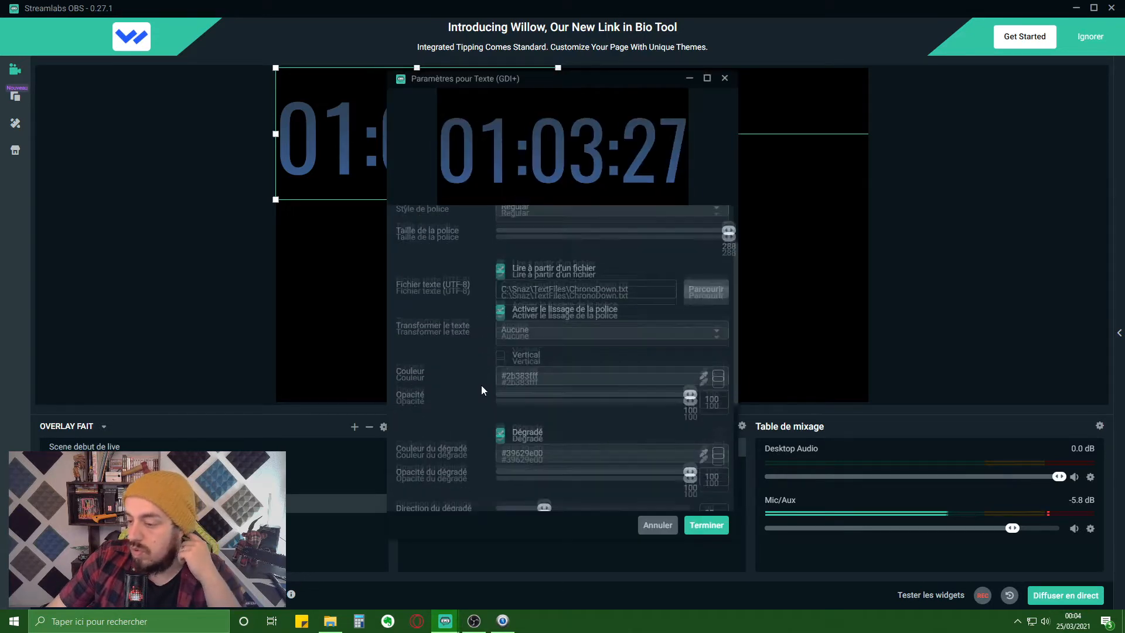
scroll(472, 399, "down", 1)
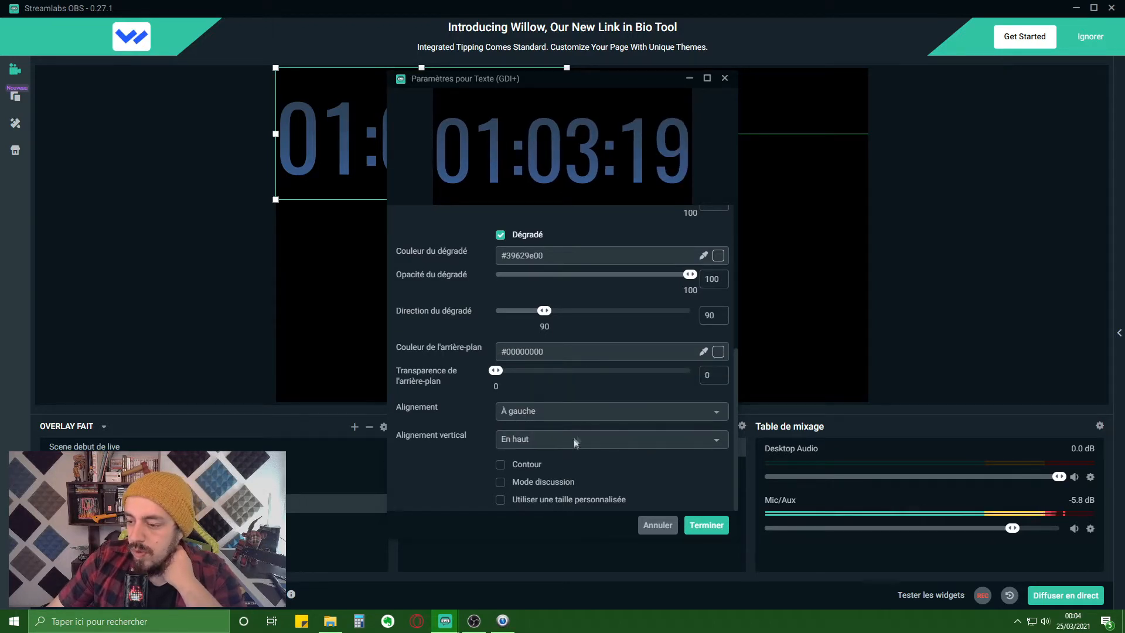
left_click(501, 464)
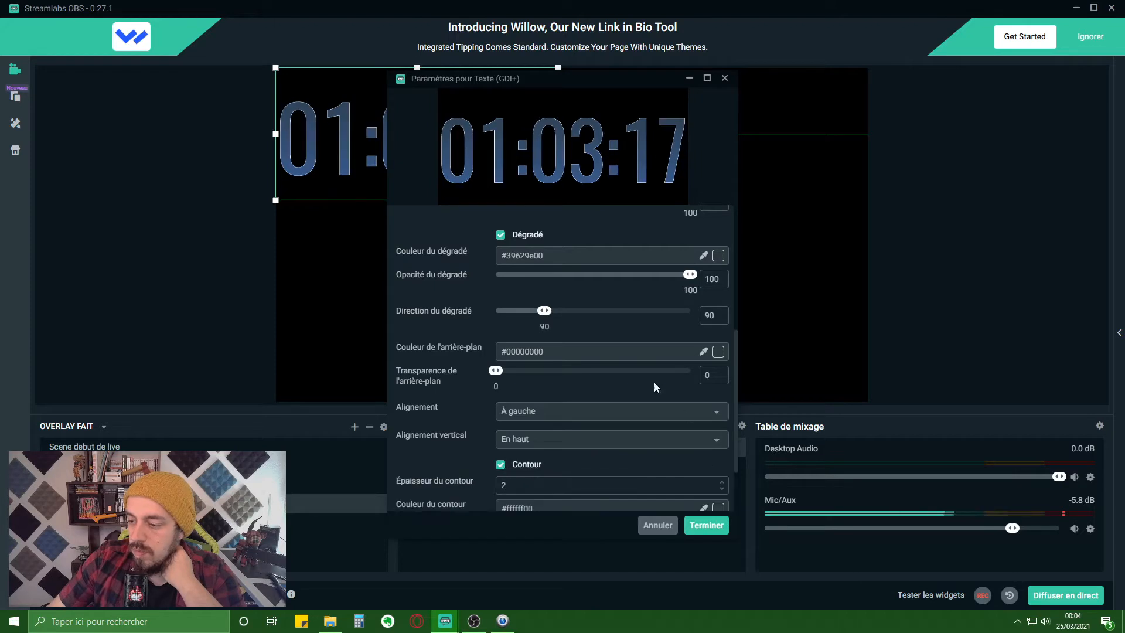
scroll(654, 382, "down", 2)
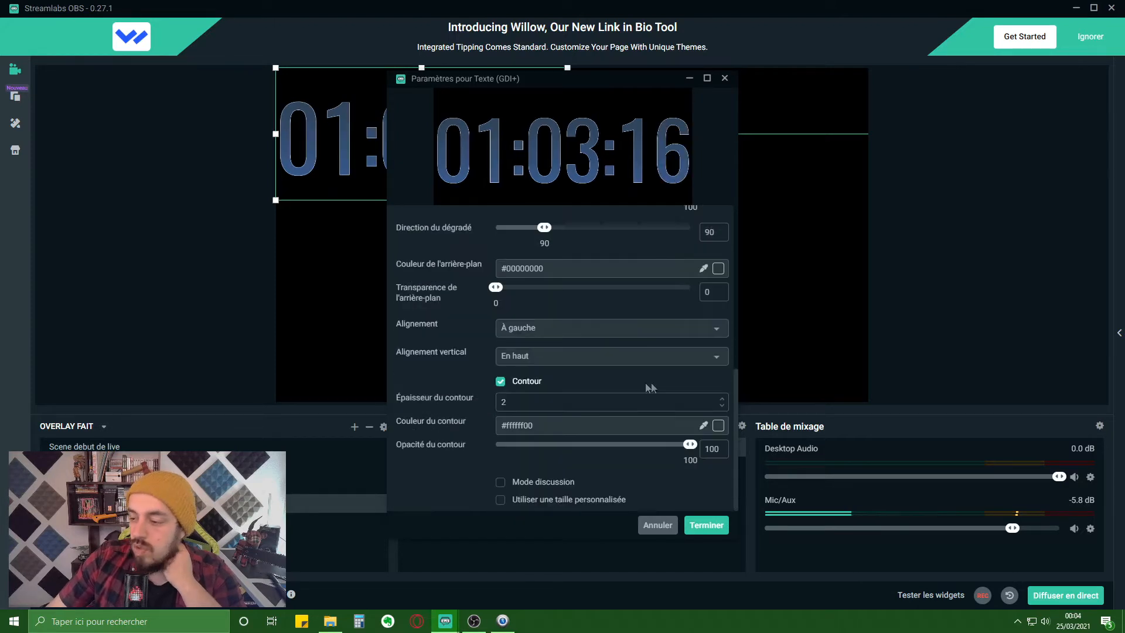
left_click(722, 399)
left_click(722, 399)
left_click(722, 400)
left_click(722, 400)
left_click(722, 400)
left_click(722, 400)
left_click(722, 399)
left_click(722, 400)
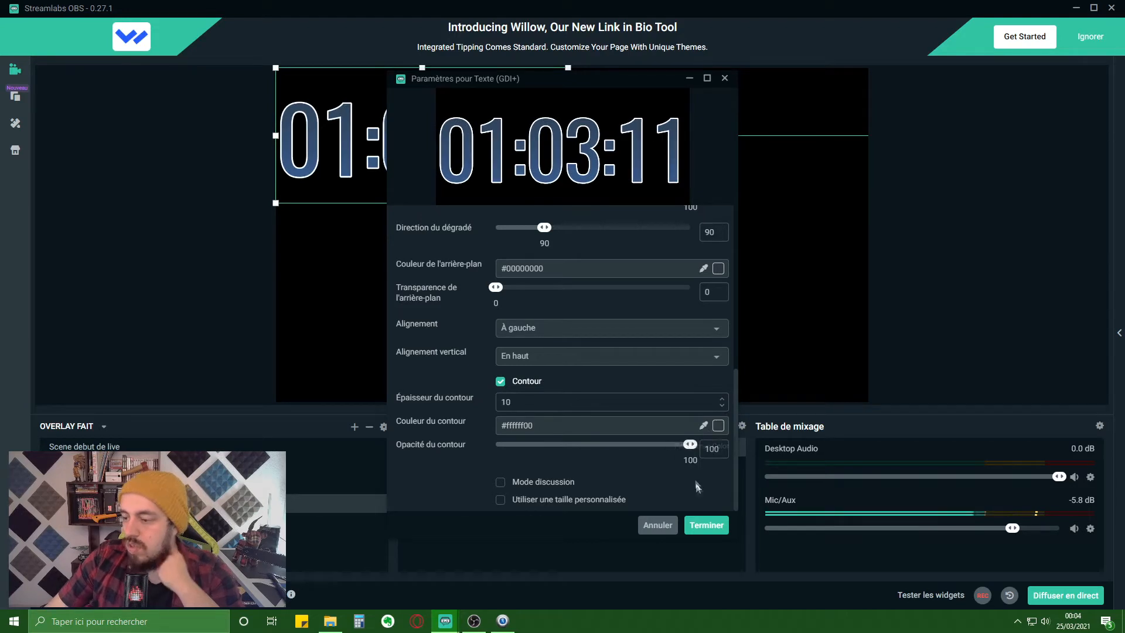
left_click(704, 525)
left_click_drag(491, 157, 615, 256)
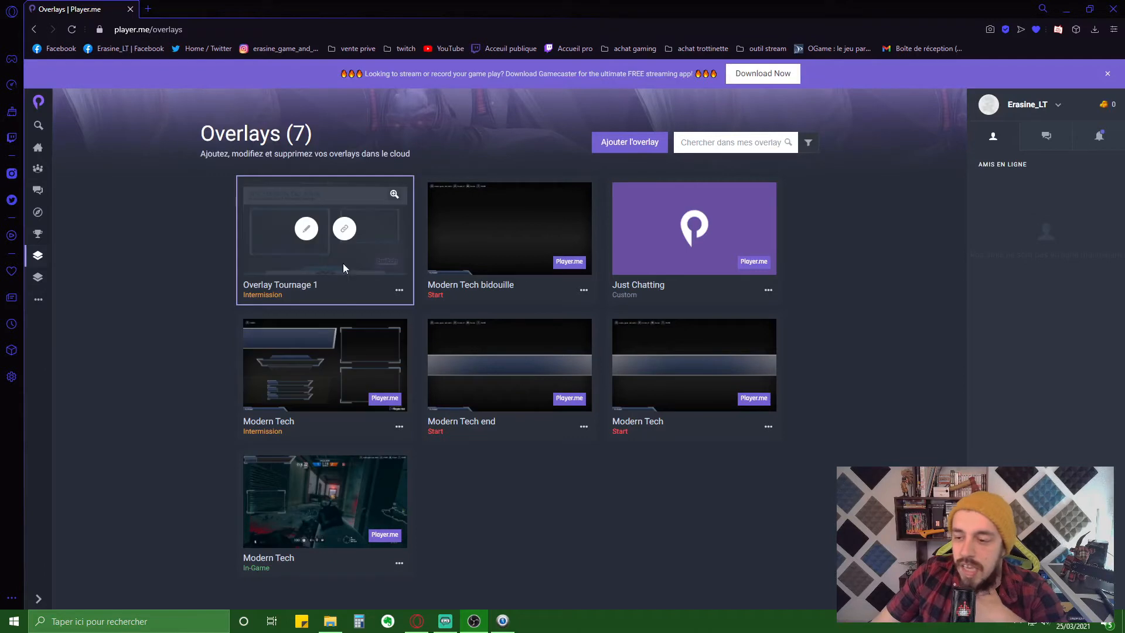
- Open Overlay Tournage 1 in the Player.me editor, dismiss the warning banner, and review it
left_click(305, 228)
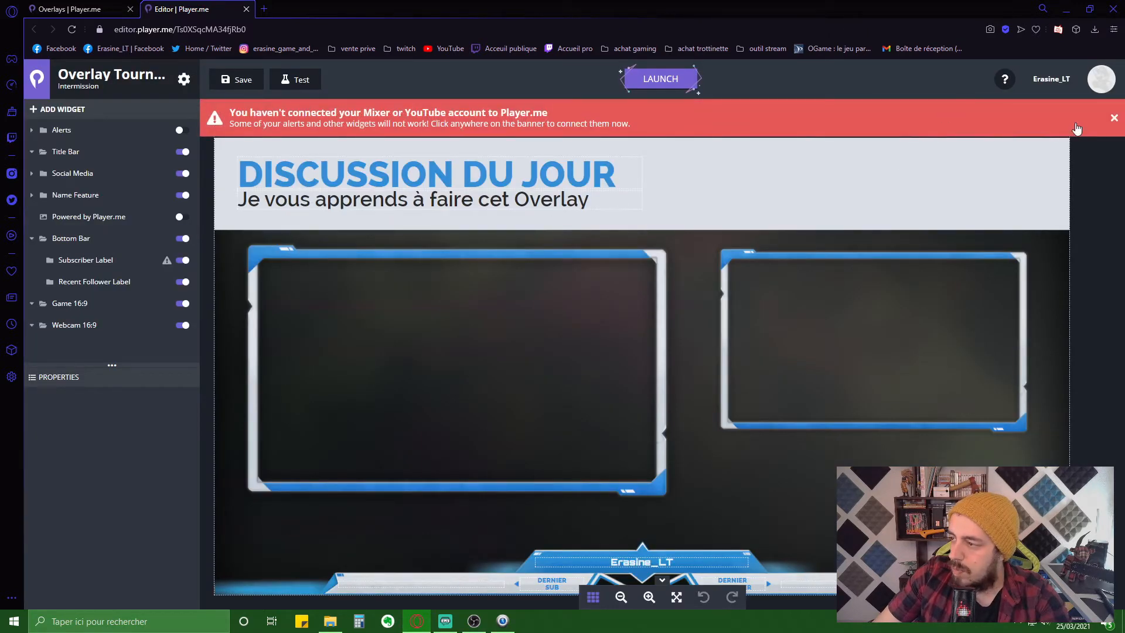
left_click(1114, 117)
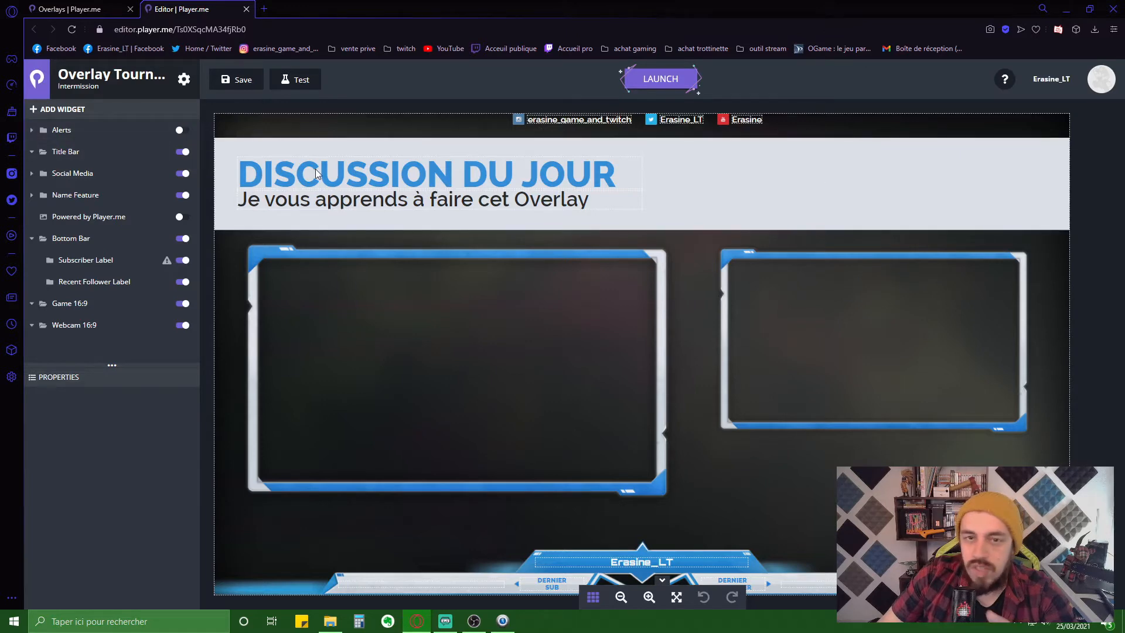
scroll(622, 488, "down", 1)
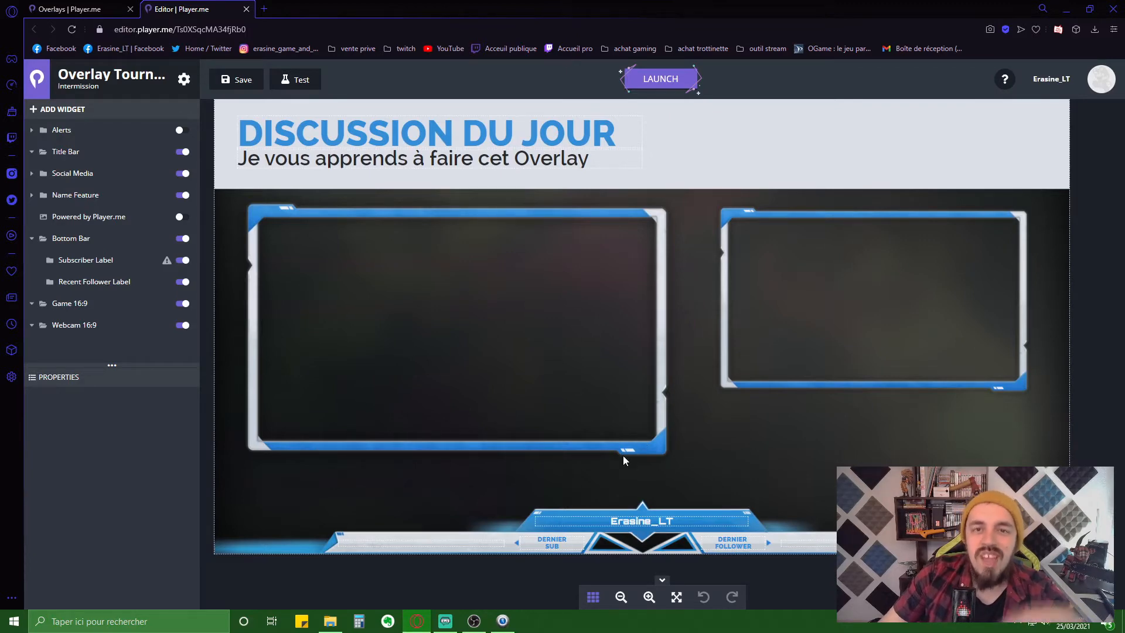
scroll(624, 462, "up", 1)
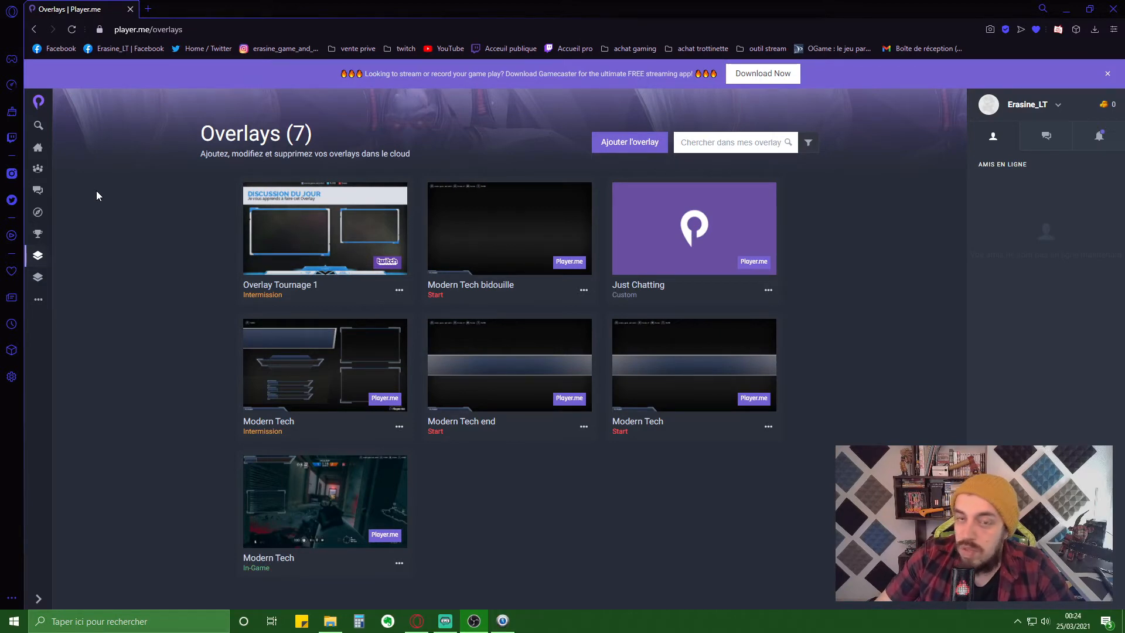
- Start a new Player.me overlay and choose the Intermission type
left_click(601, 142)
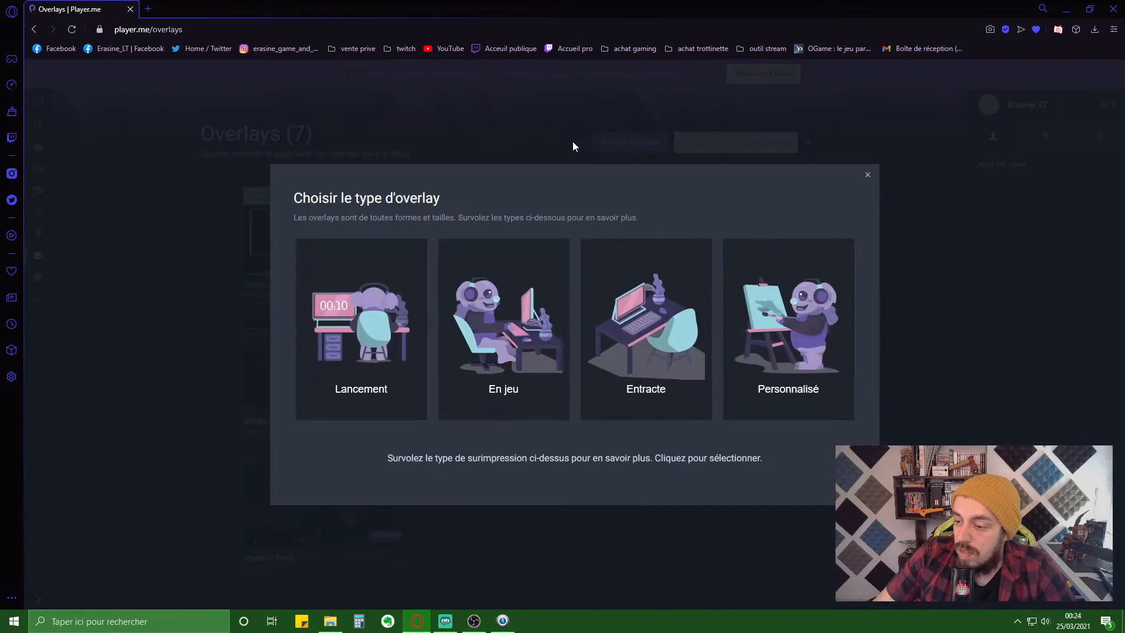
mouse_move(389, 310)
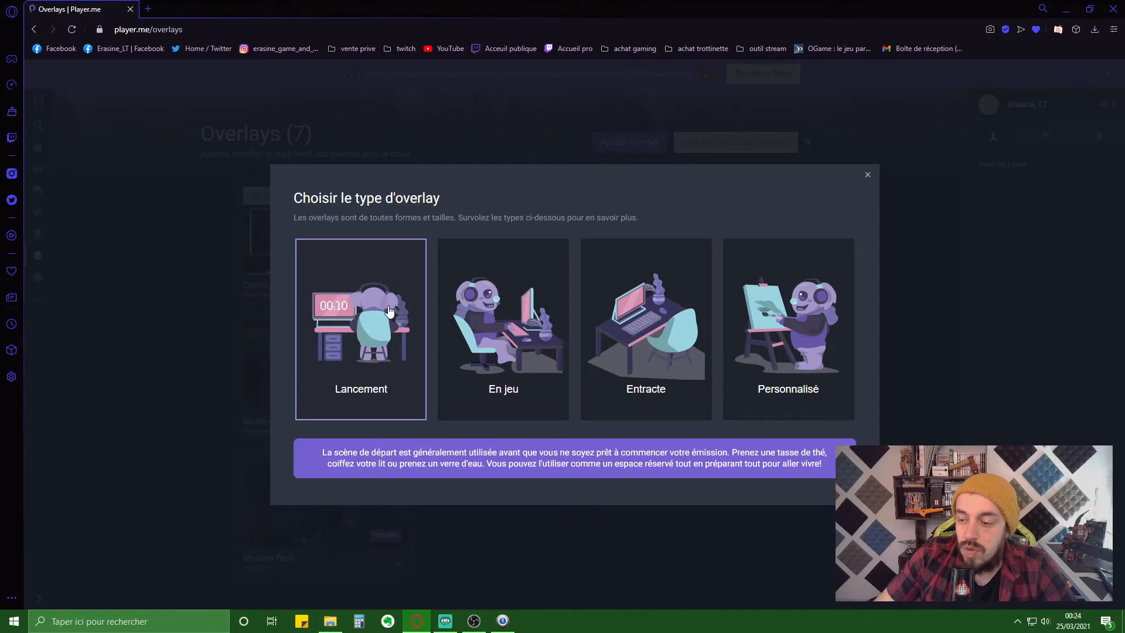
mouse_move(533, 354)
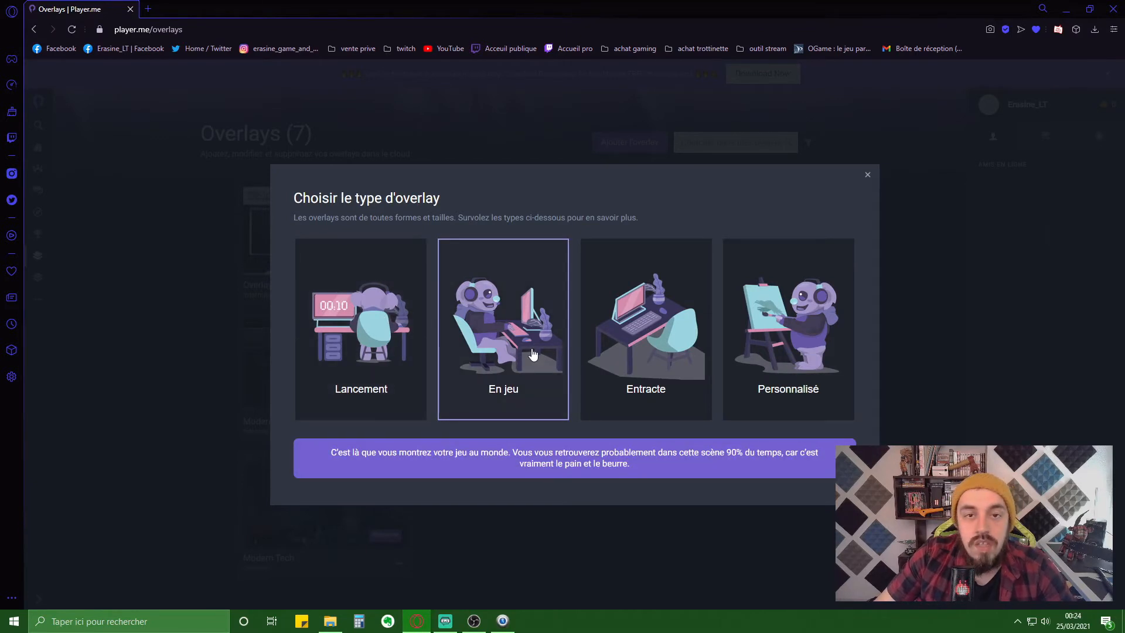
mouse_move(673, 337)
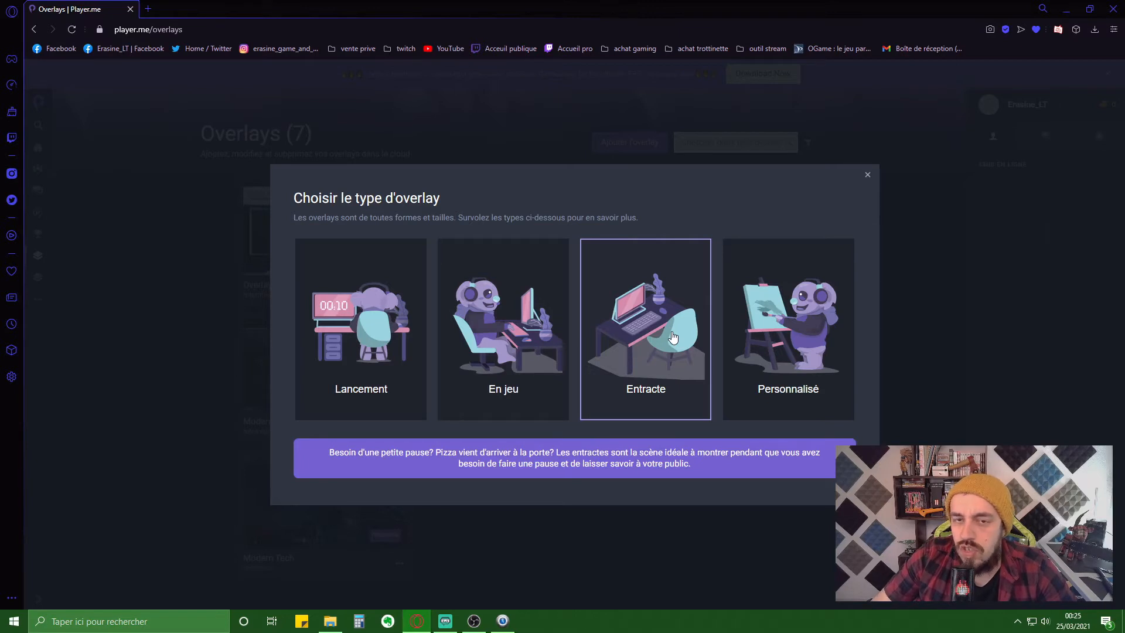
mouse_move(824, 349)
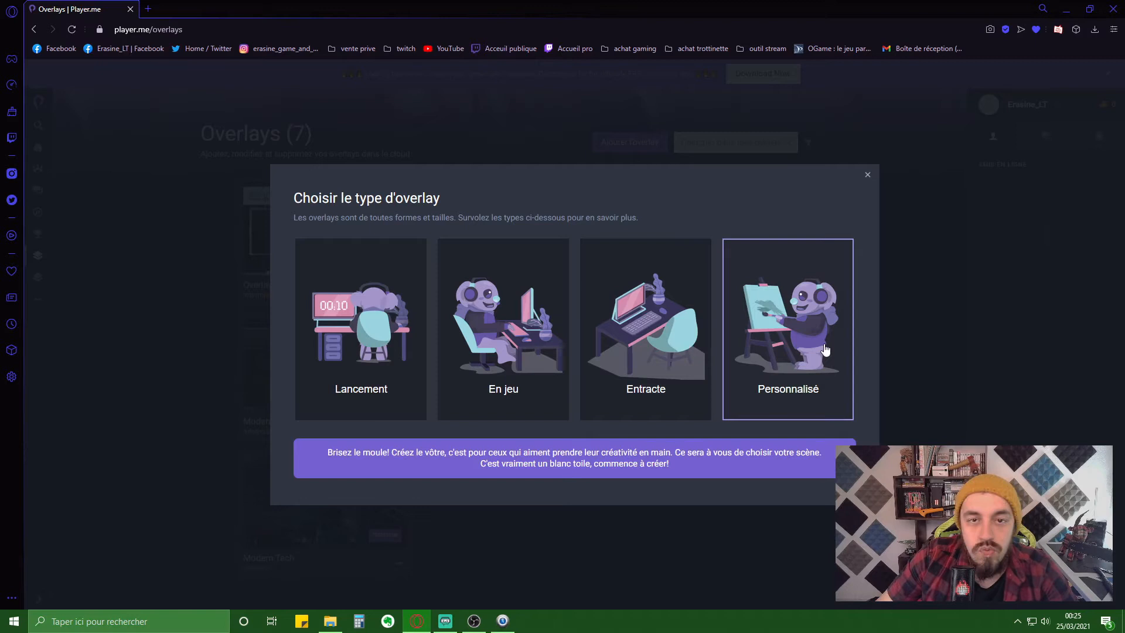
left_click(680, 348)
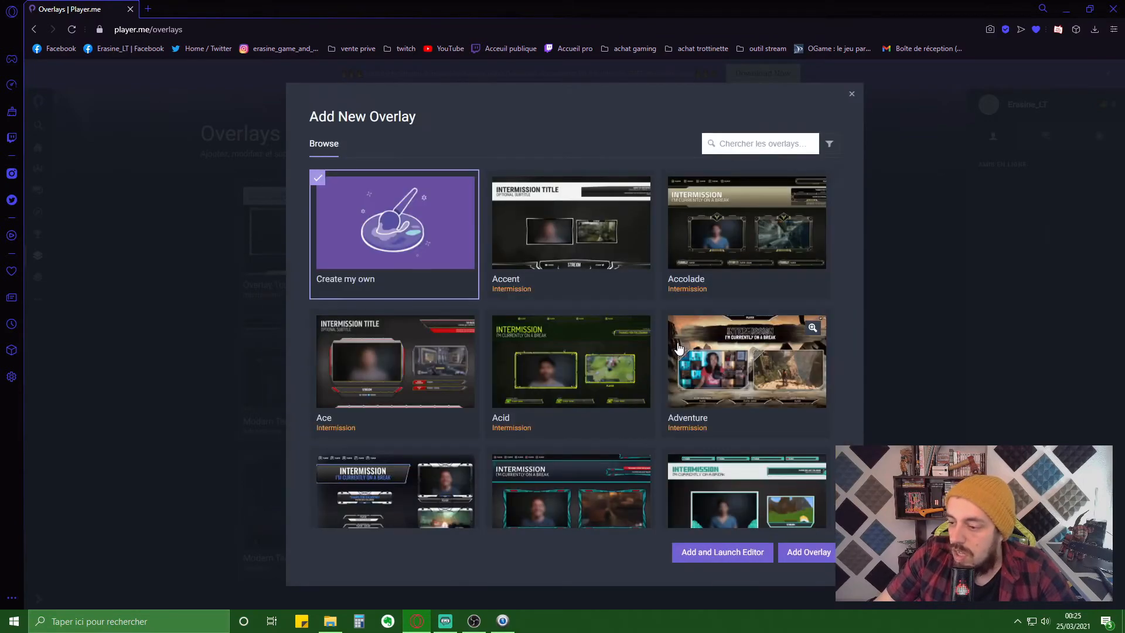
- Select the Blade intermission design and add it with the editor launching
scroll(563, 243, "down", 7)
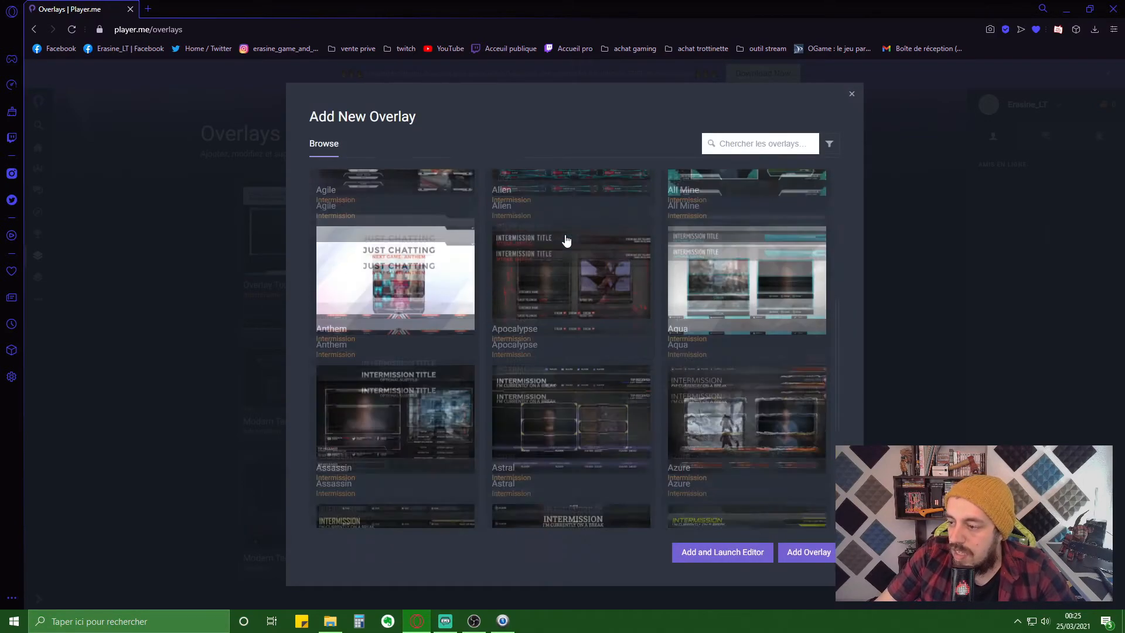
scroll(556, 250, "down", 9)
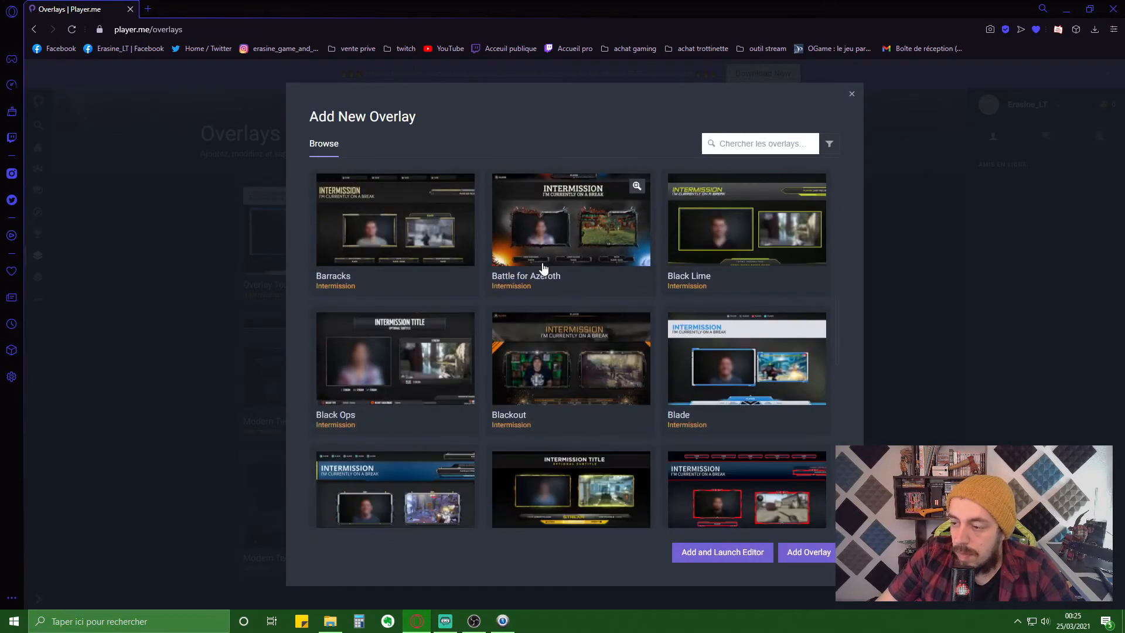
scroll(586, 346, "down", 2)
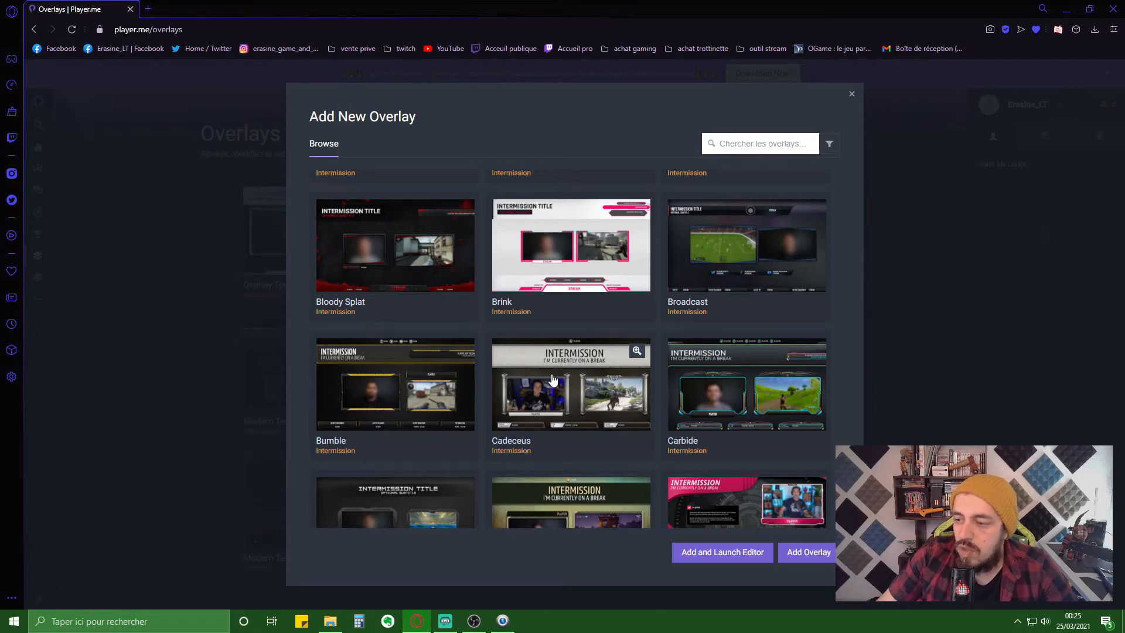
scroll(552, 380, "up", 4)
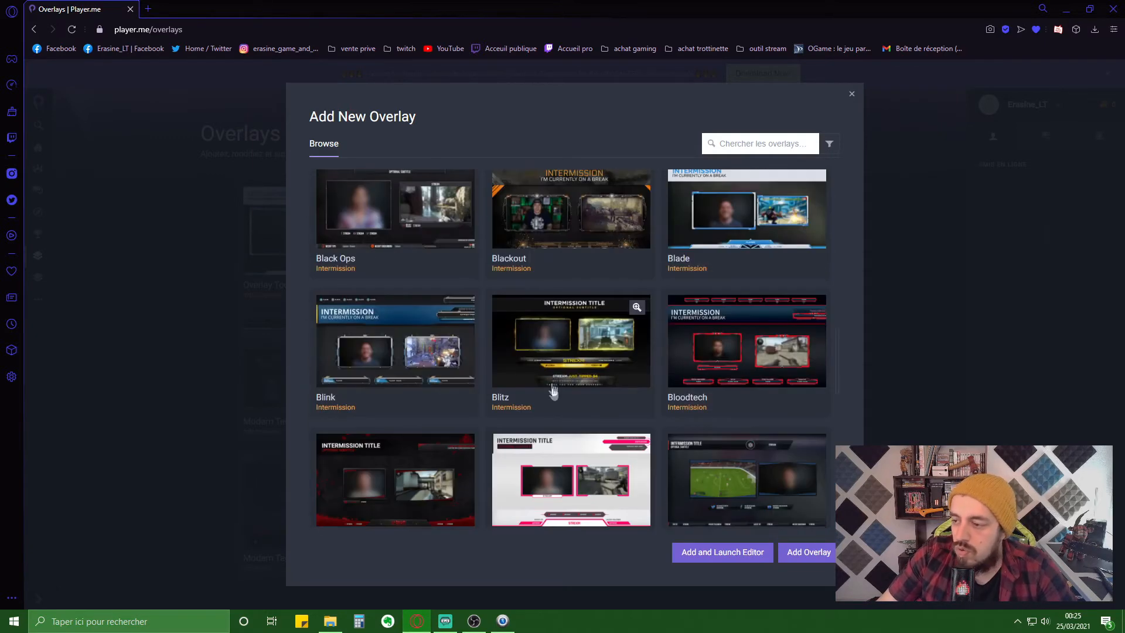
left_click(739, 237)
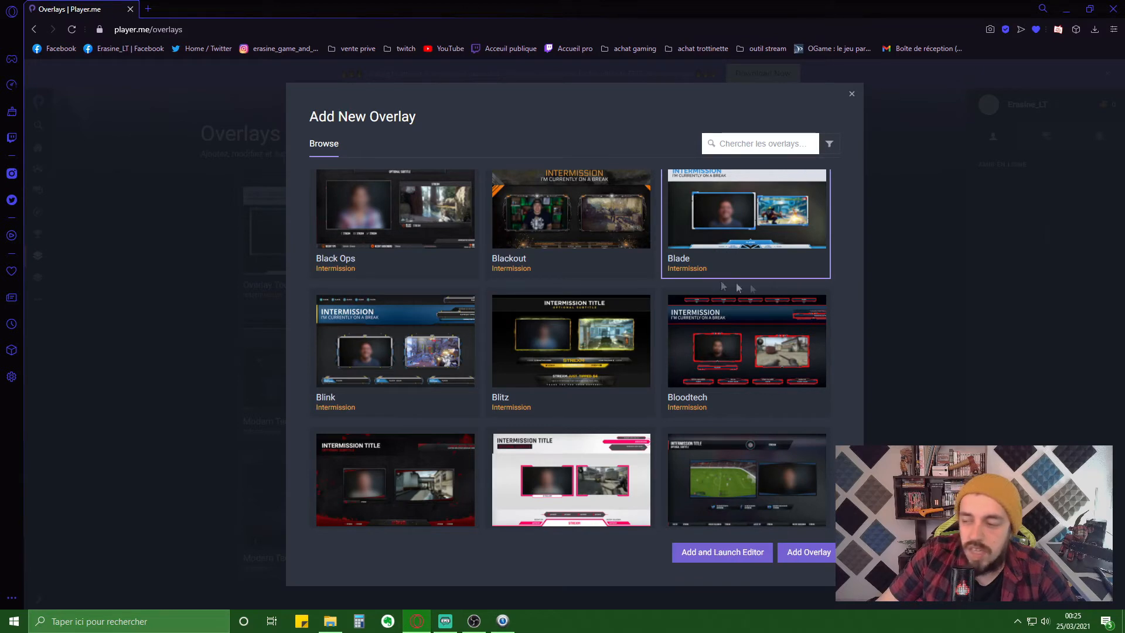
left_click(736, 559)
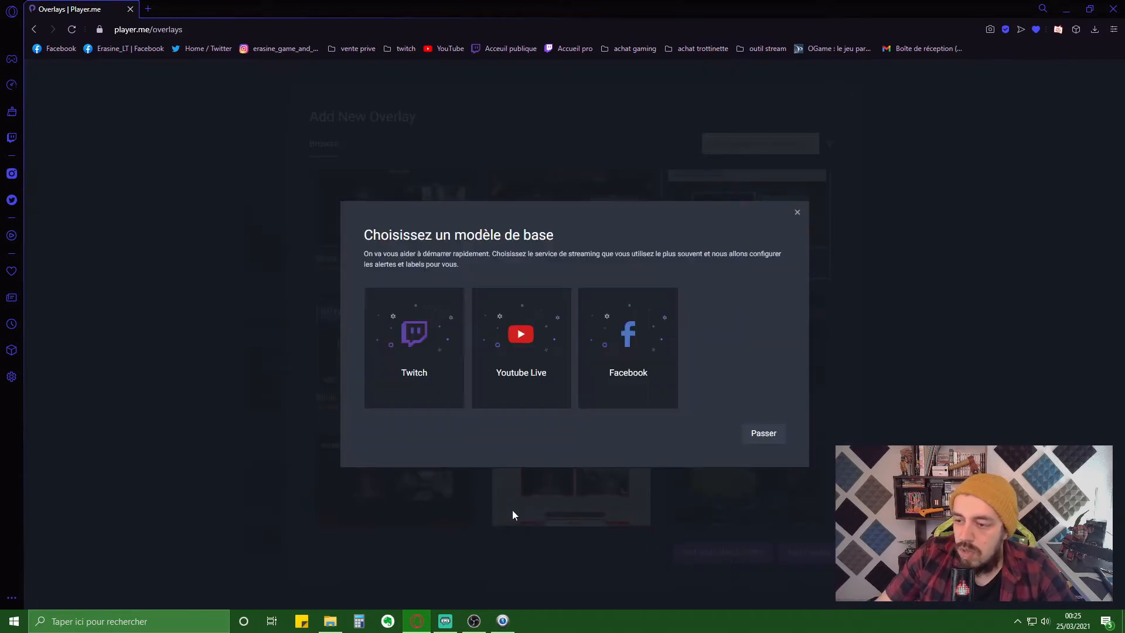
- Base the new Blade Intermission overlay on the Twitch template
left_click(413, 332)
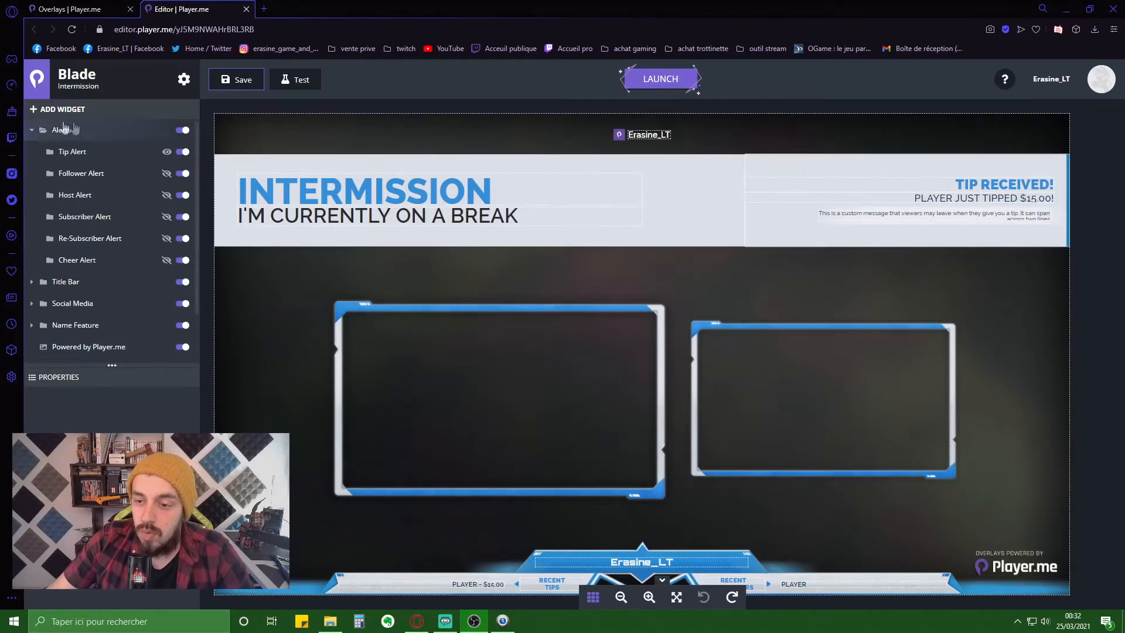
- Delete the Alerts widget group from the overlay
left_click(32, 128)
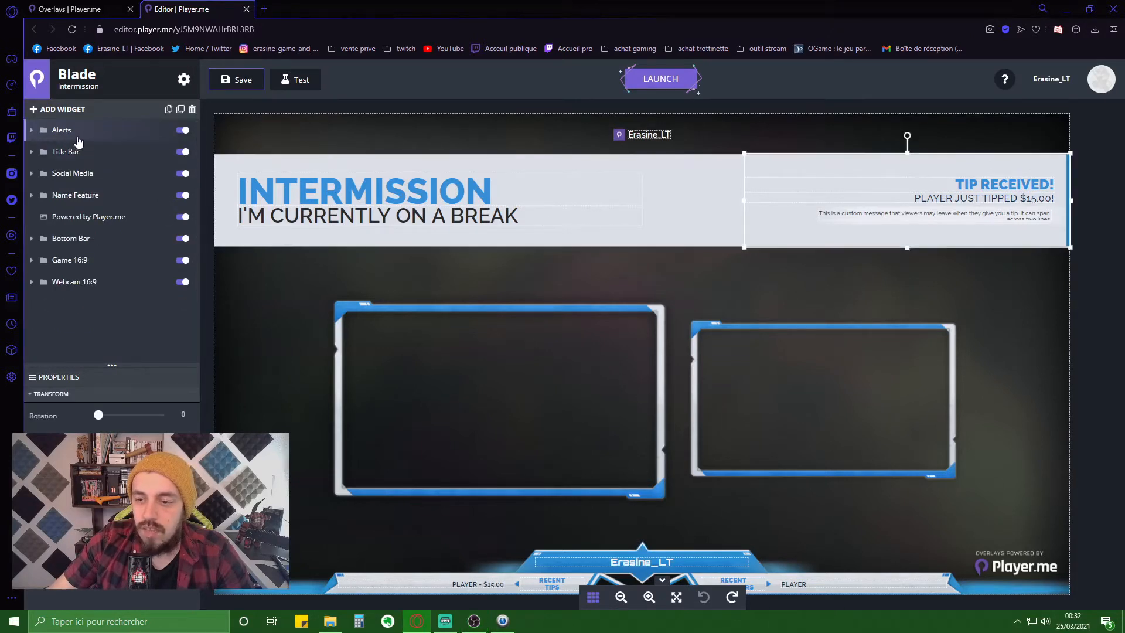
left_click(76, 136)
left_click(192, 109)
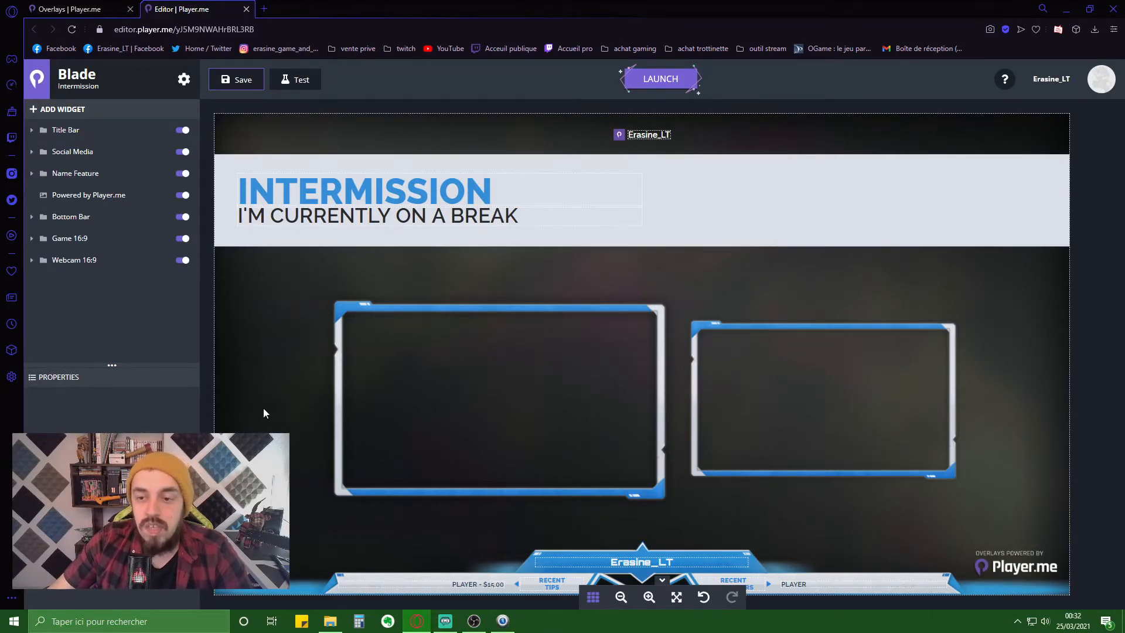
- Delete the Powered by Player.me logo widget and blank the title bar's INTERMISSION heading
left_click(182, 196)
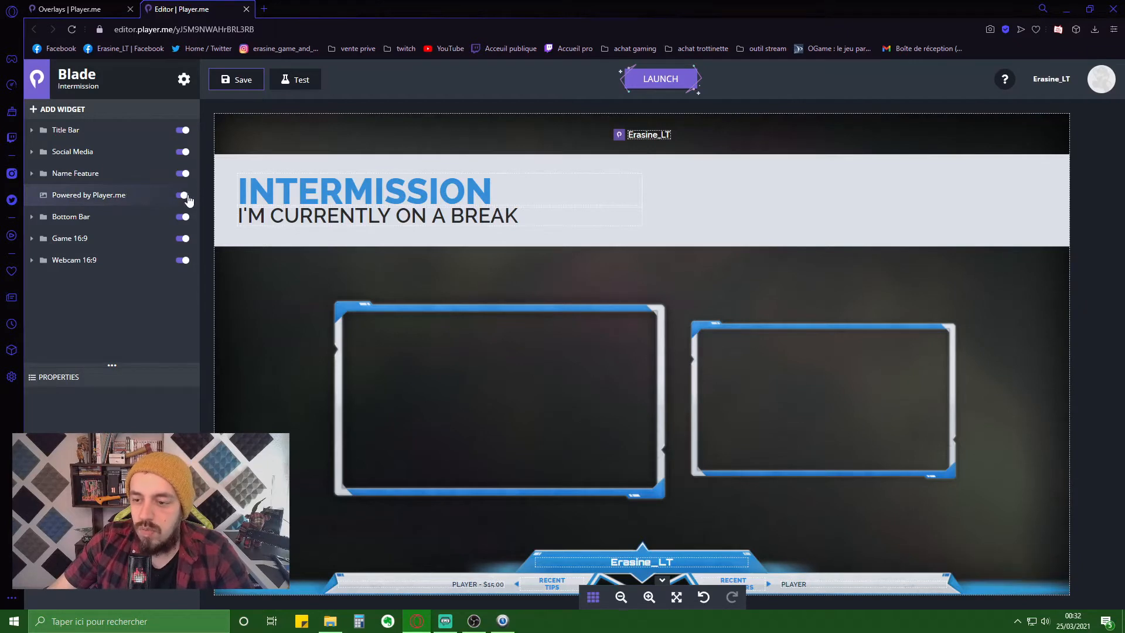
left_click(180, 197)
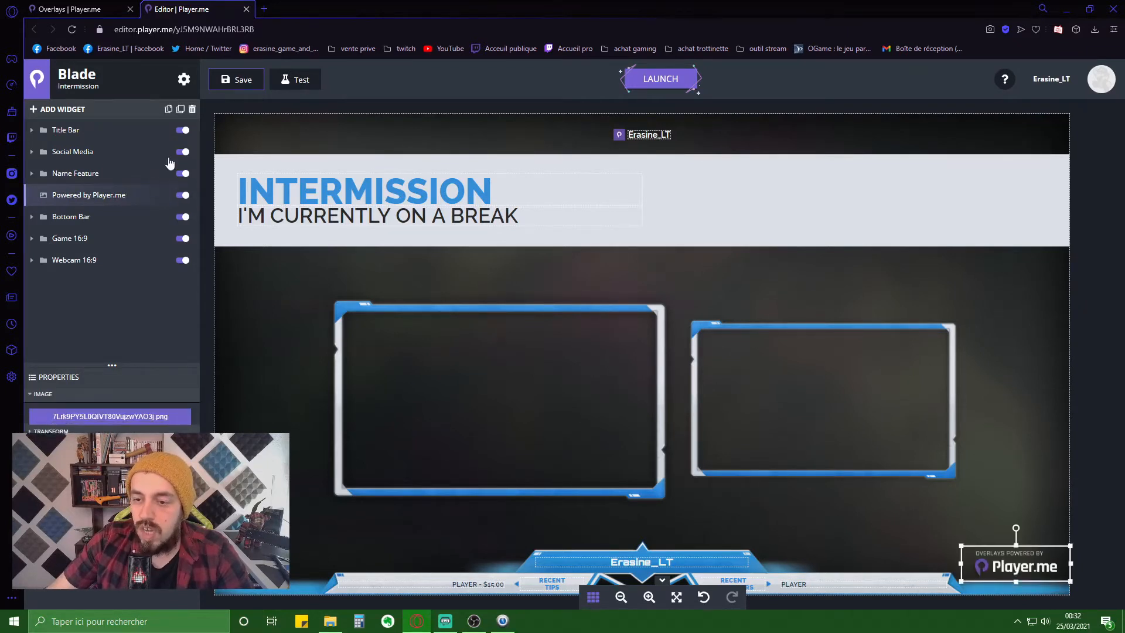
left_click(193, 109)
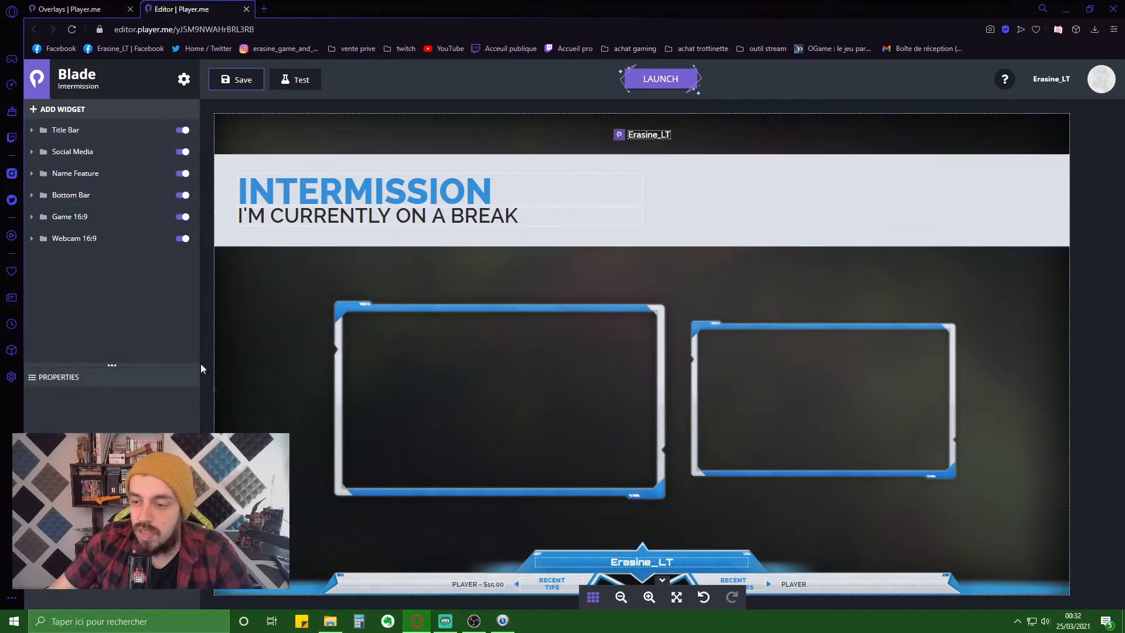
left_click(491, 181)
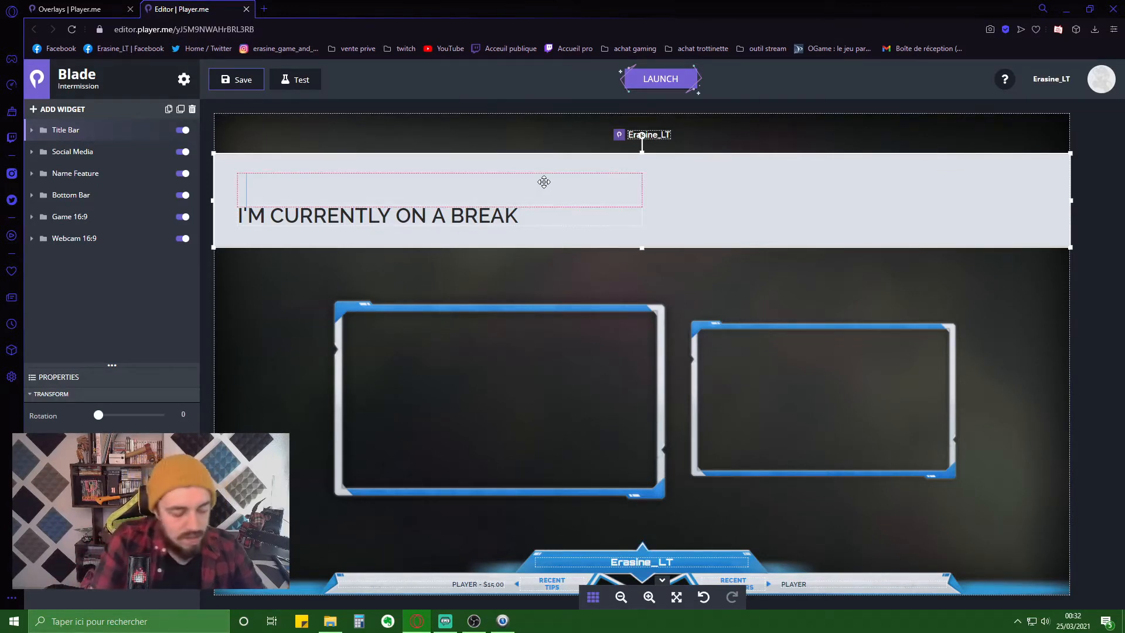
- Make the title bar read ABONNE TOI with the subtitle ET ACTIVE LA PETITE CLOCHE
type("ABONNE")
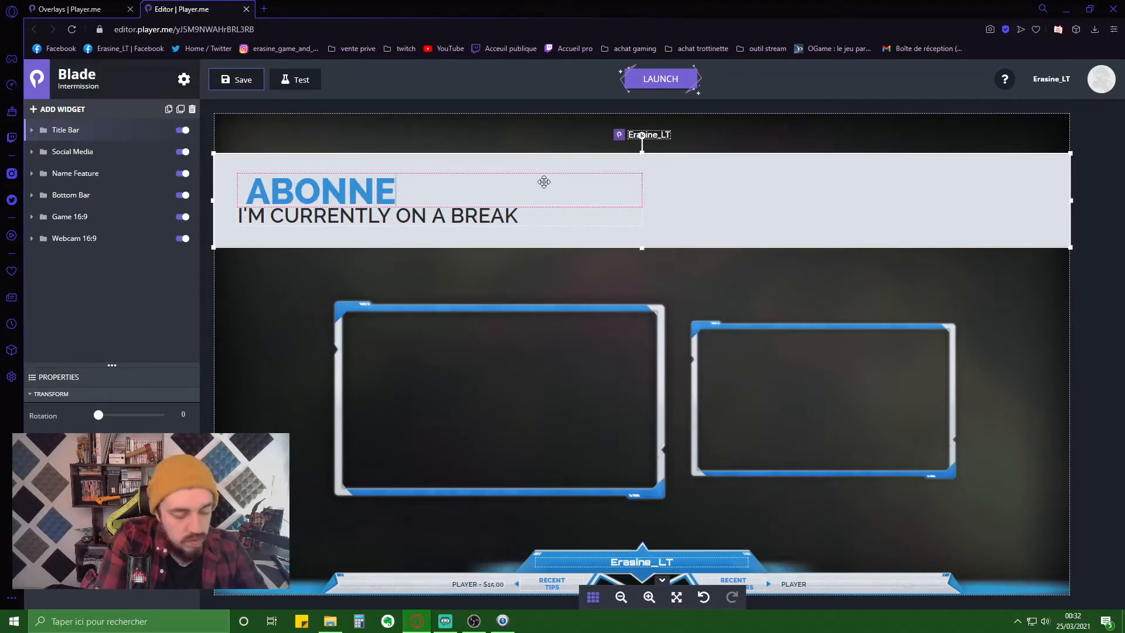
type(" TOI")
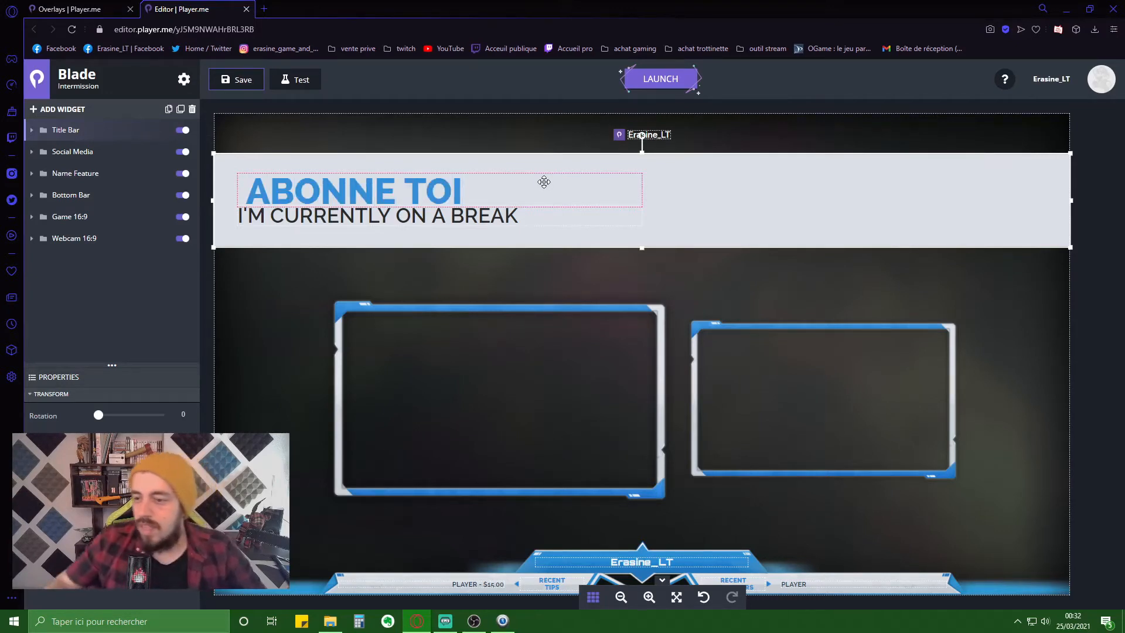
left_click(503, 220)
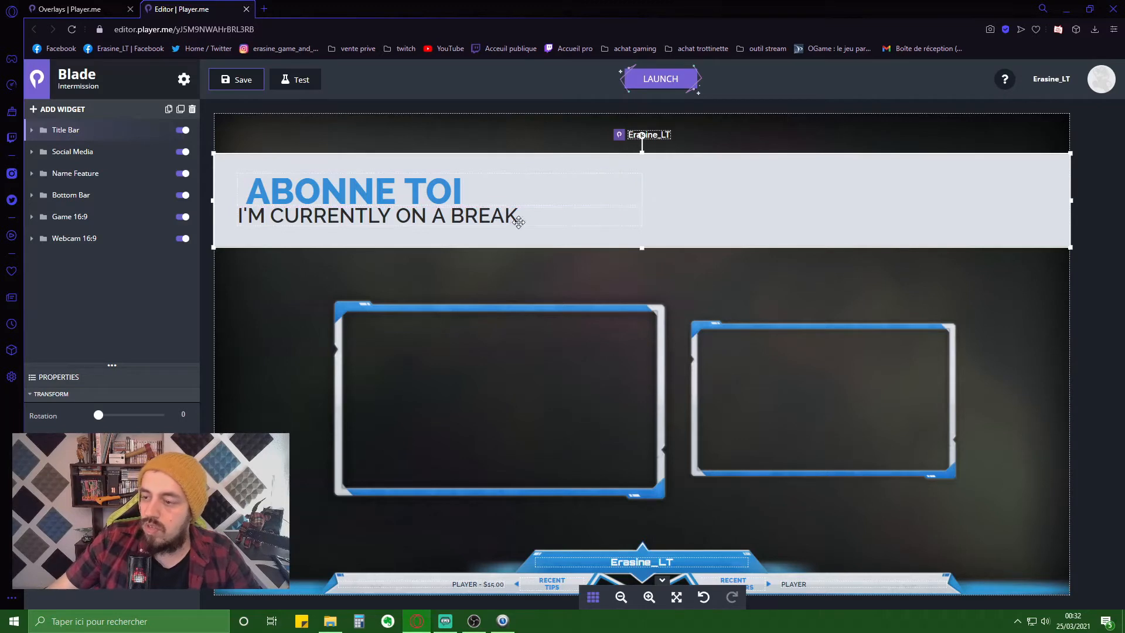
left_click(512, 210)
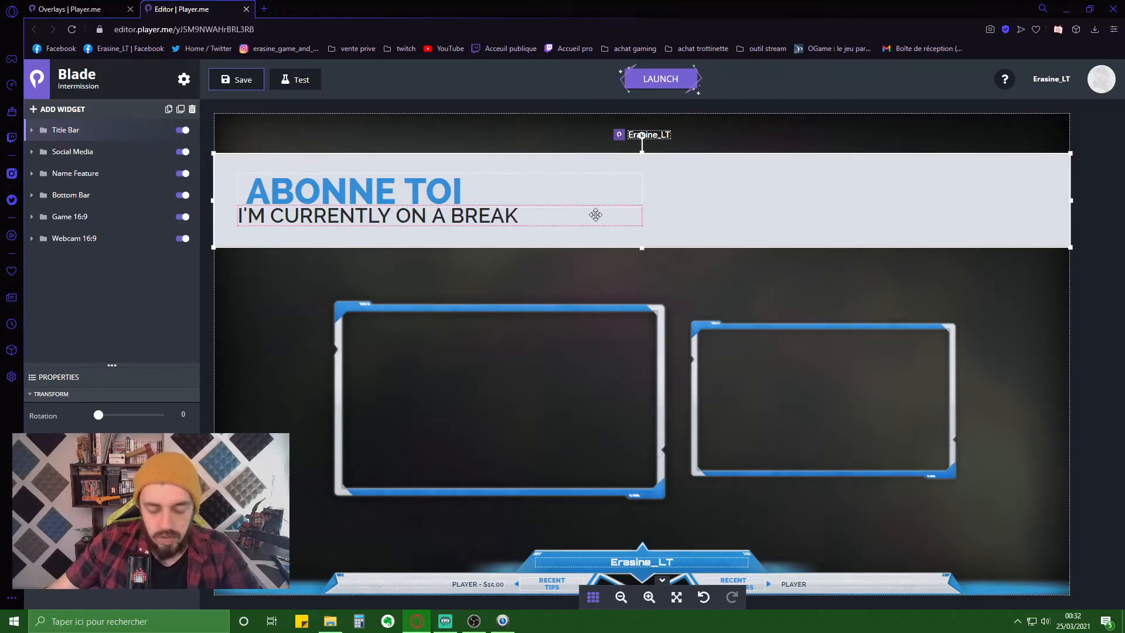
key("BackSpace")
key("BackSpace")
key("BackSpace")
key("BackSpace")
key("BackSpace")
key("BackSpace")
key("BackSpace")
key("BackSpace")
key("BackSpace")
key("BackSpace")
key("BackSpace")
key("BackSpace")
key("BackSpace")
key("BackSpace")
key("BackSpace")
key("BackSpace")
key("BackSpace")
key("BackSpace")
key("BackSpace")
key("BackSpace")
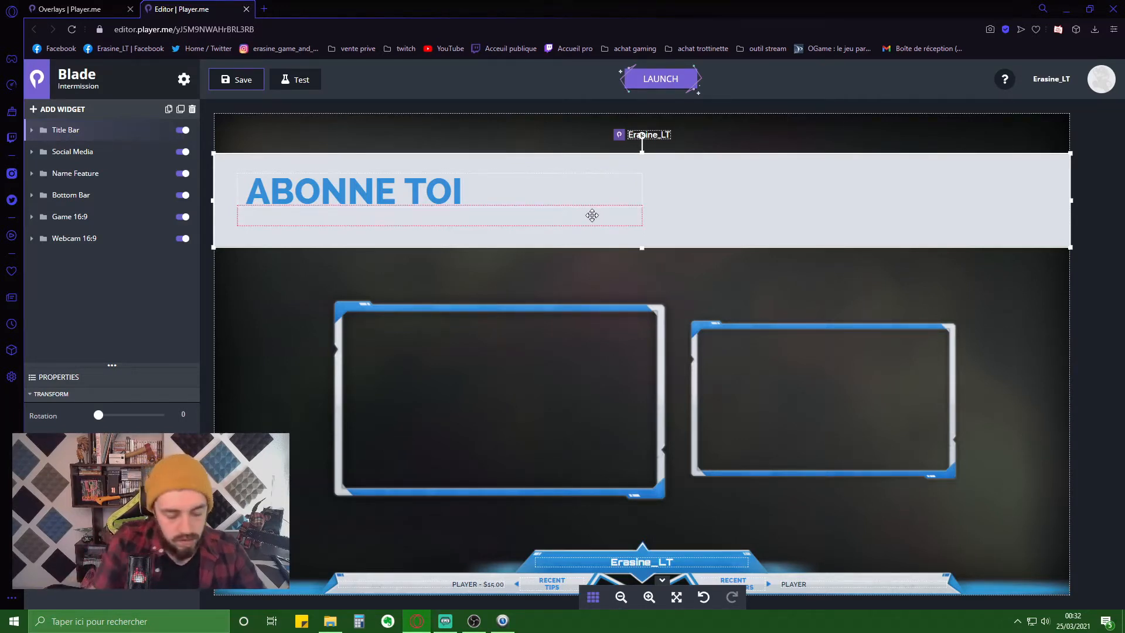
type("ET ACTIVE")
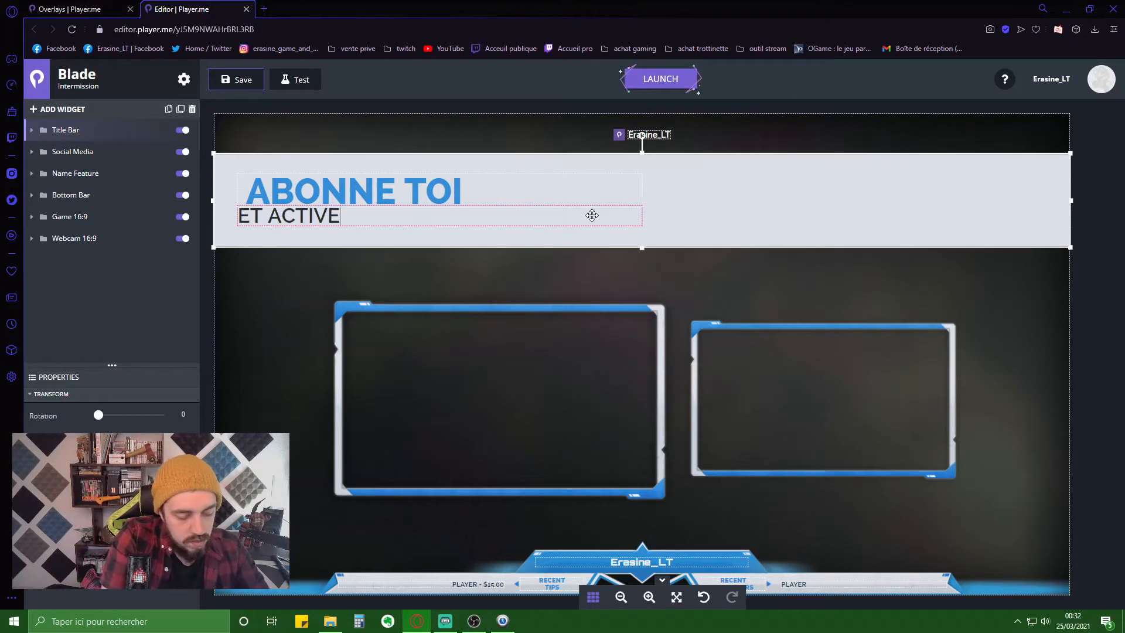
type(" LA PETITE CLOC")
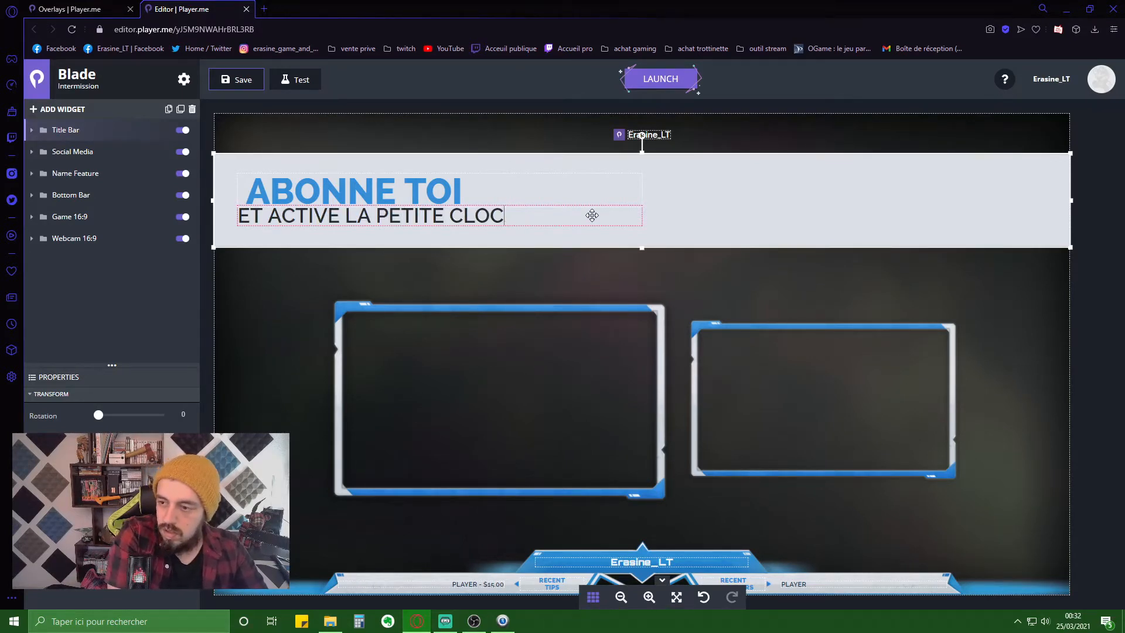
type("JHE")
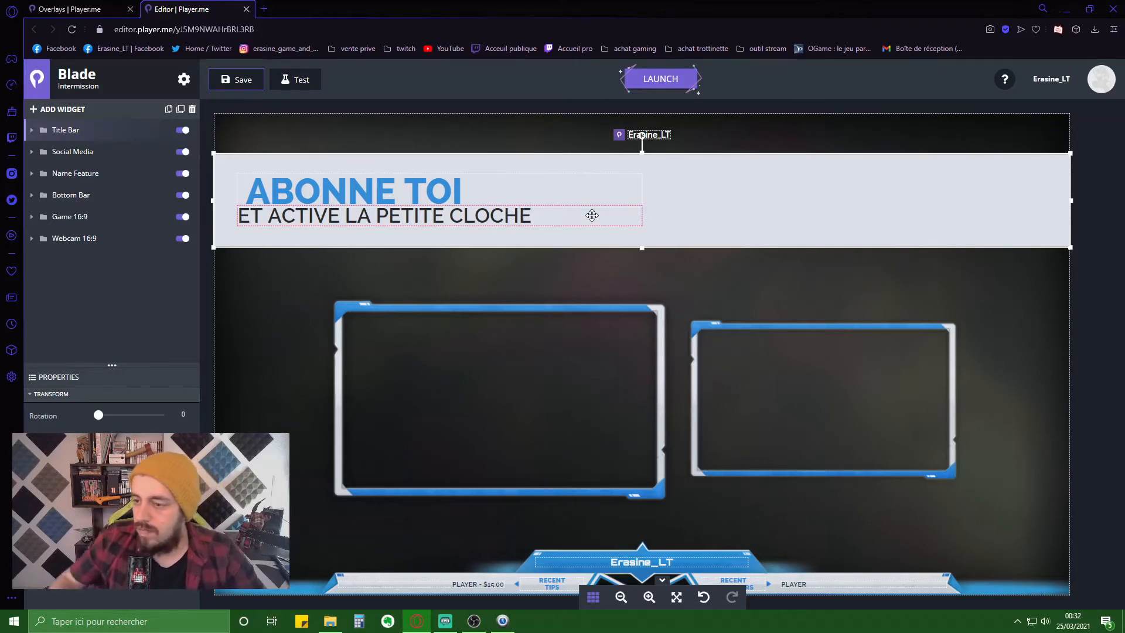
left_click(533, 186)
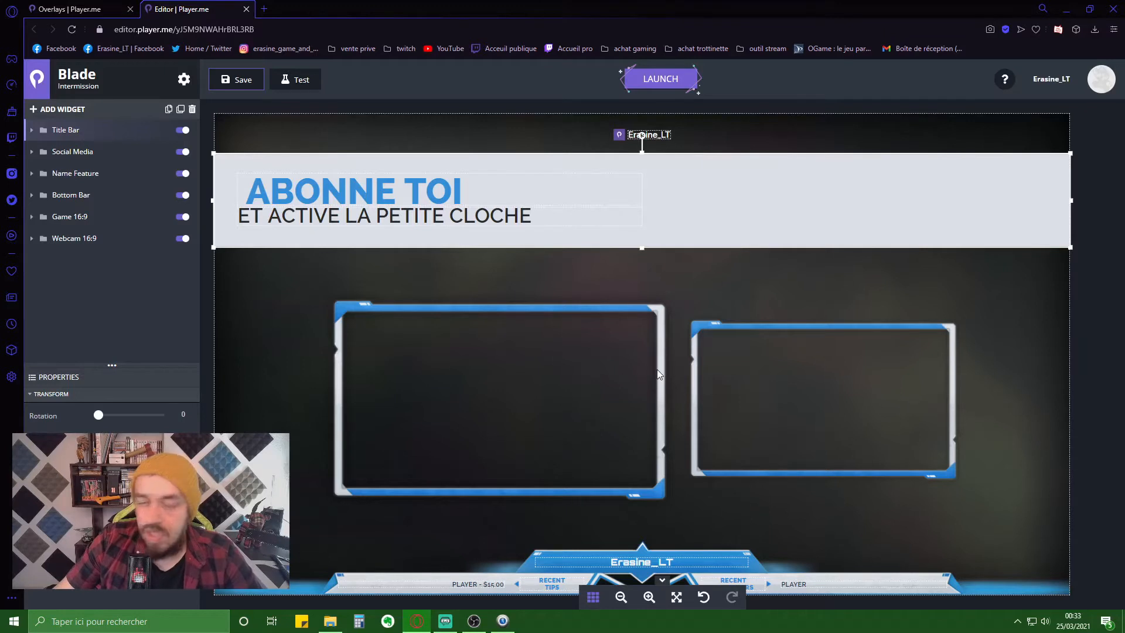
- Move and enlarge the Game 16:9 frame, then enlarge and raise the webcam frame
left_click(665, 343)
left_click_drag(536, 330, 461, 295)
left_click_drag(603, 477, 688, 530)
left_click(897, 457)
left_click_drag(962, 487, 1009, 514)
left_click_drag(873, 437, 895, 409)
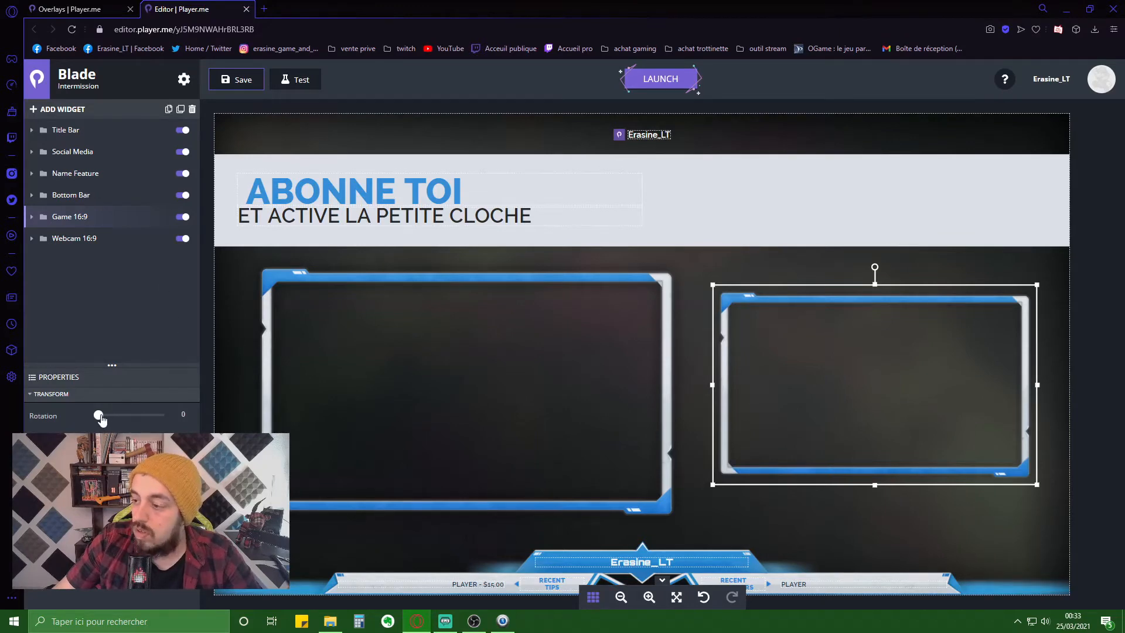
- Rotate the webcam frame to 90°, fit it near the right edge, and centre the game frame
left_click_drag(100, 417, 116, 417)
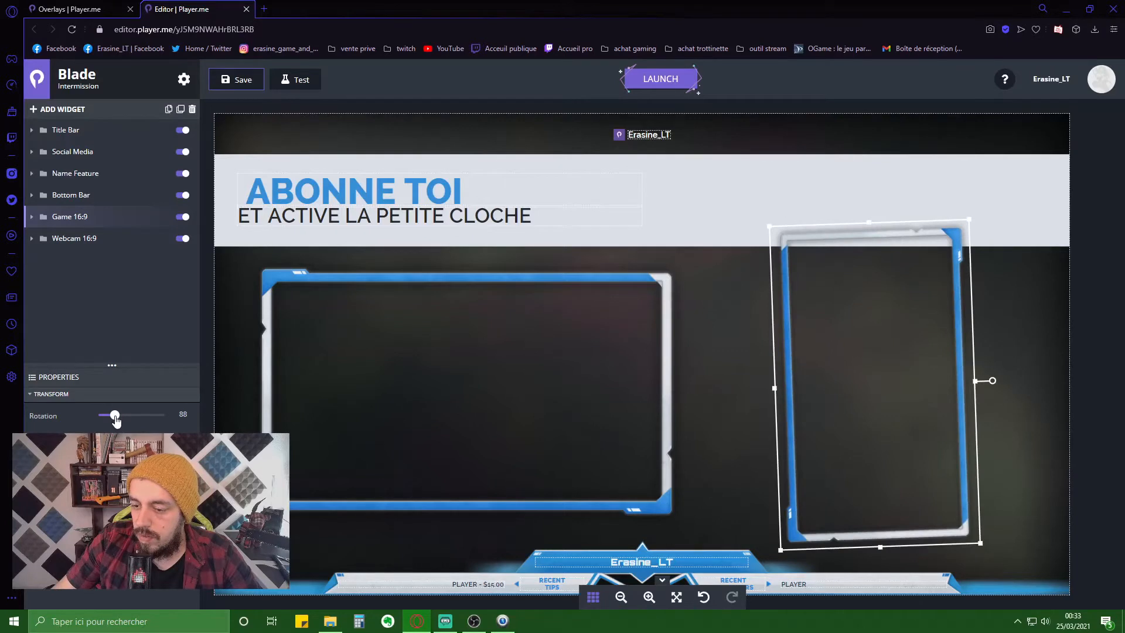
key("Right")
key("Right")
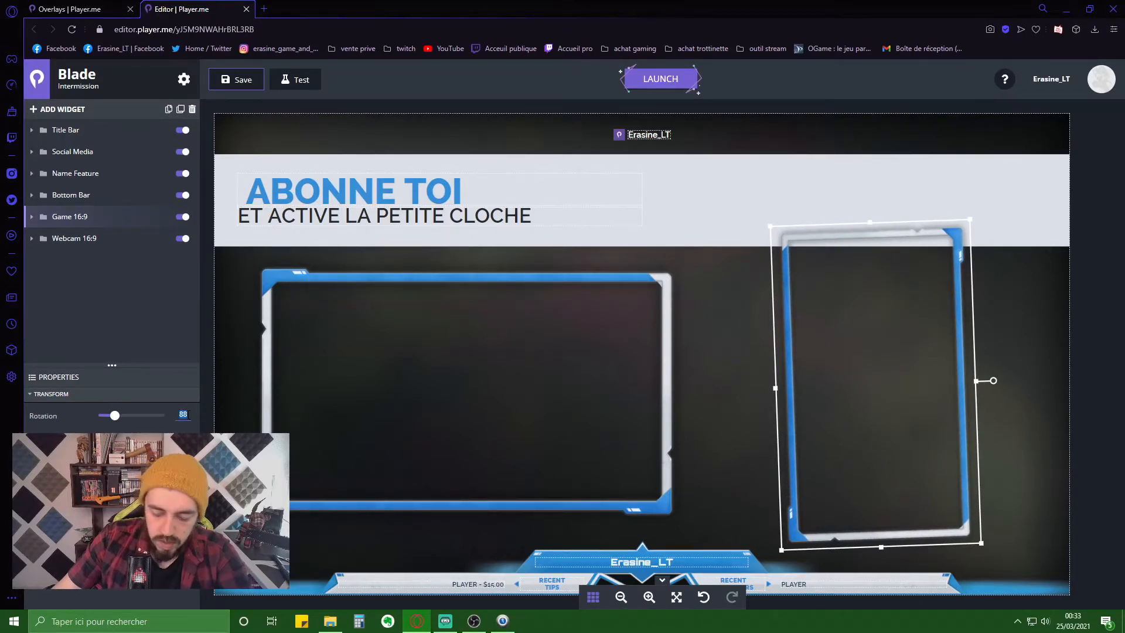
type("90")
key("Return")
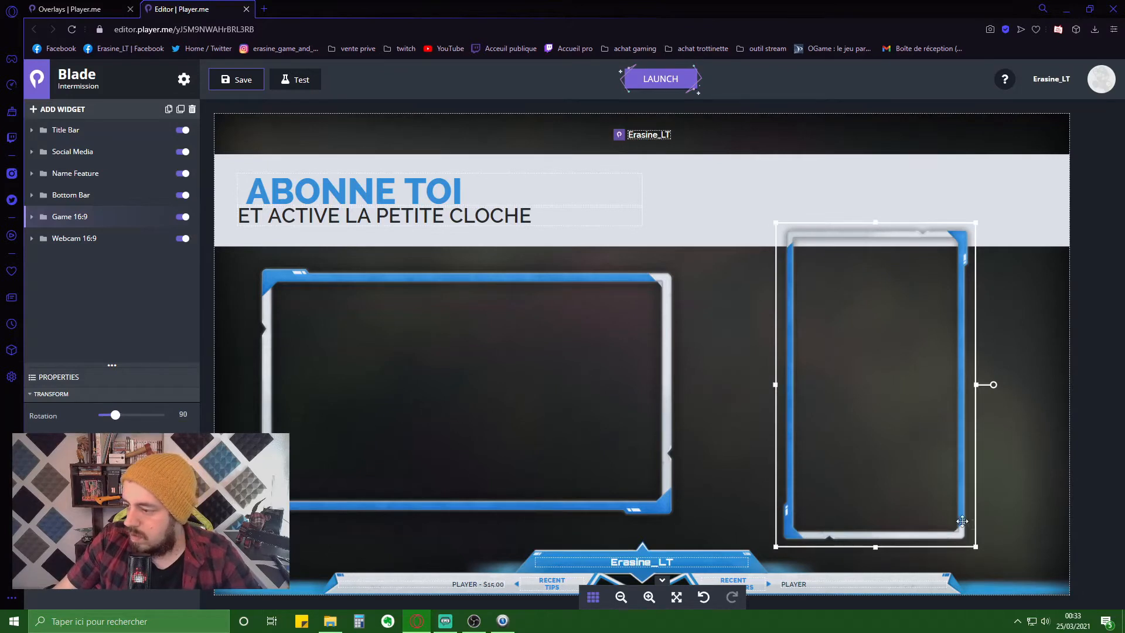
left_click_drag(971, 521, 1003, 550)
left_click_drag(945, 446, 993, 436)
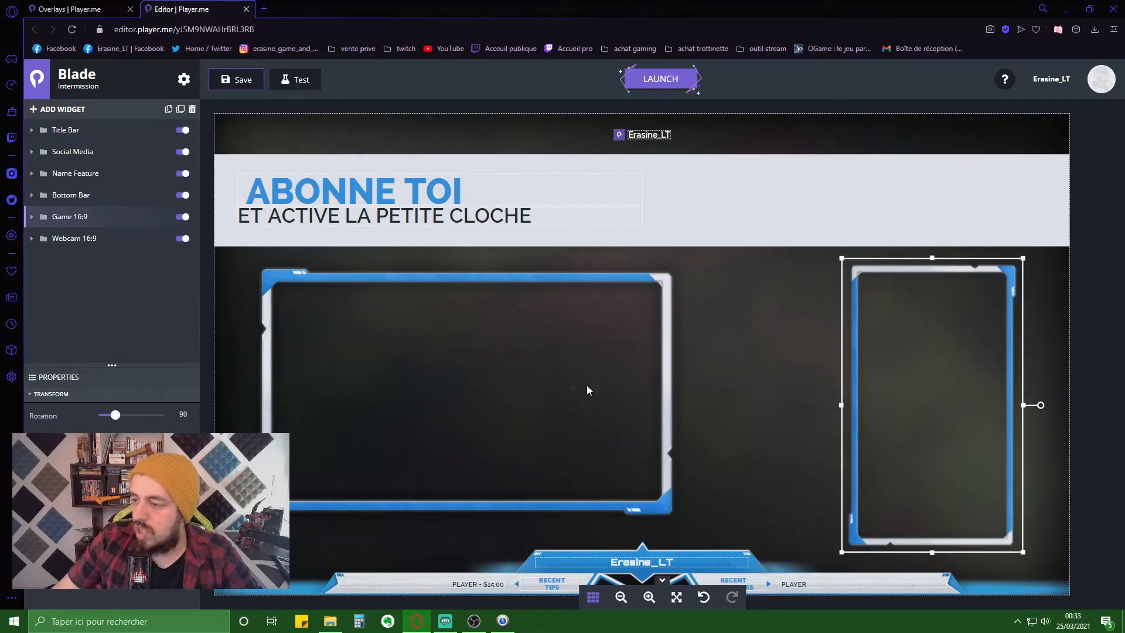
left_click(527, 389)
left_click_drag(527, 389, 604, 401)
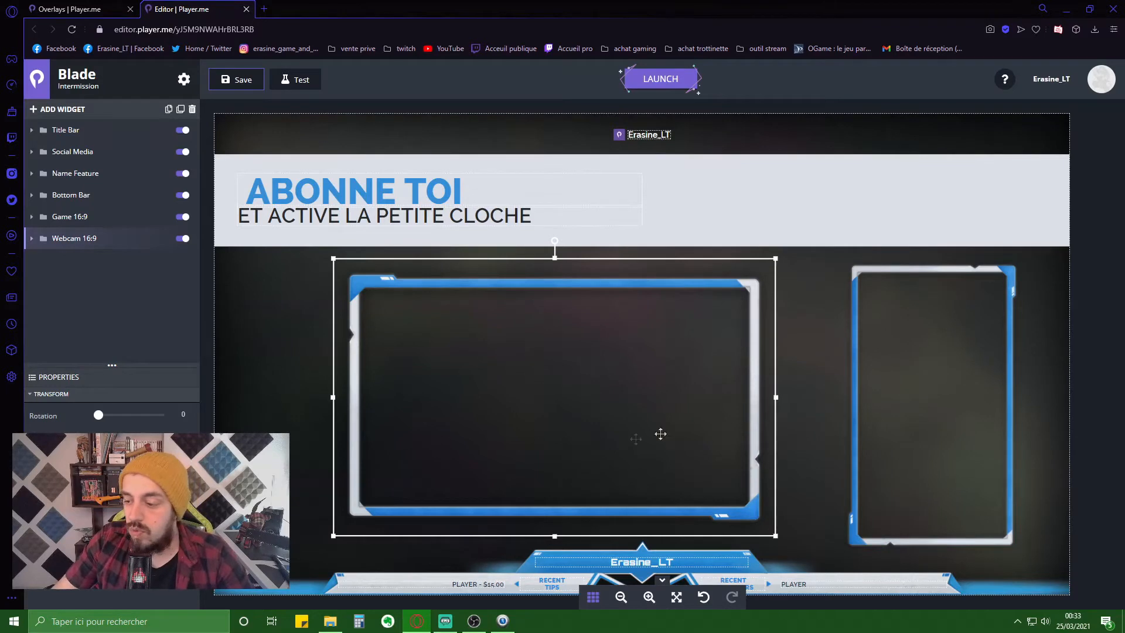
- In the Bottom Bar, keep Recent Tip Label's category as Tip and relabel it DERNIERS FOLLOWER
left_click(477, 586)
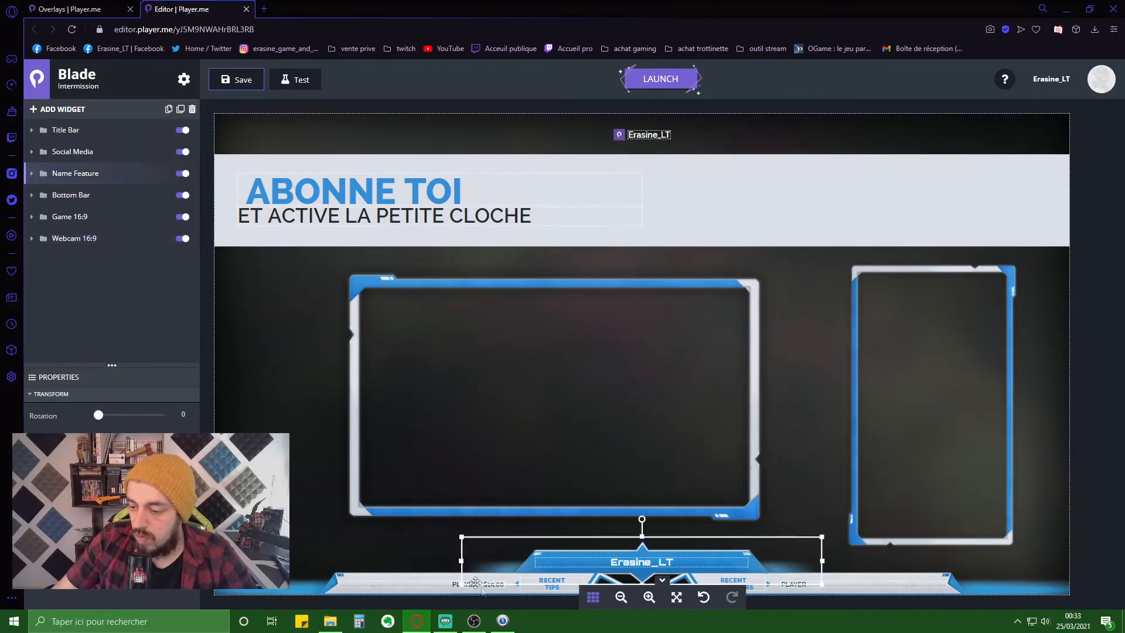
left_click(76, 194)
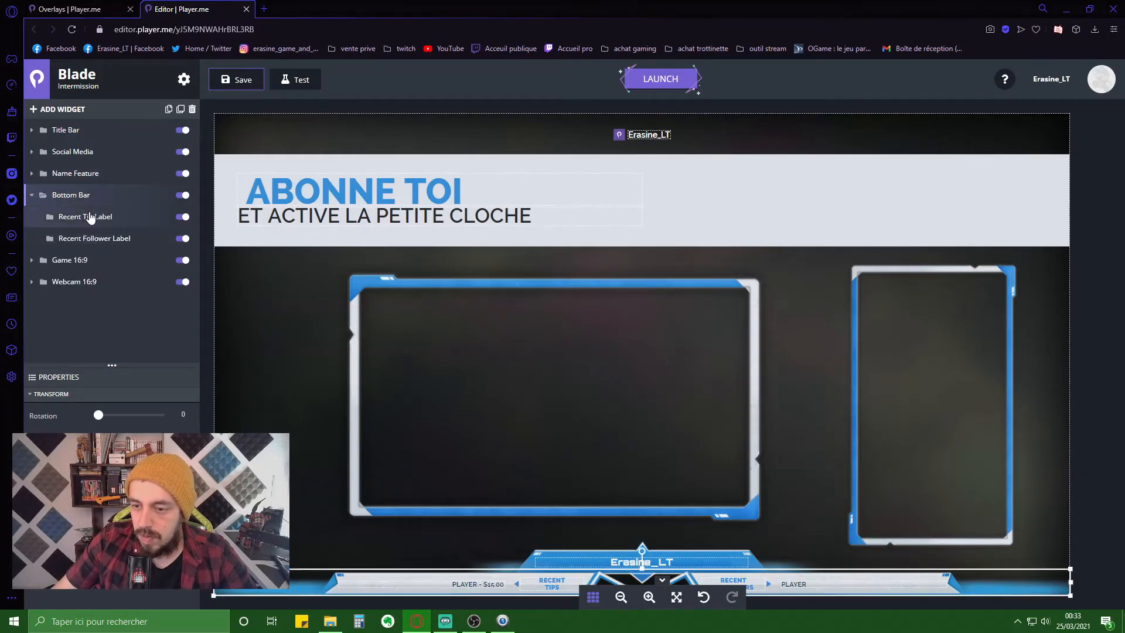
left_click(89, 216)
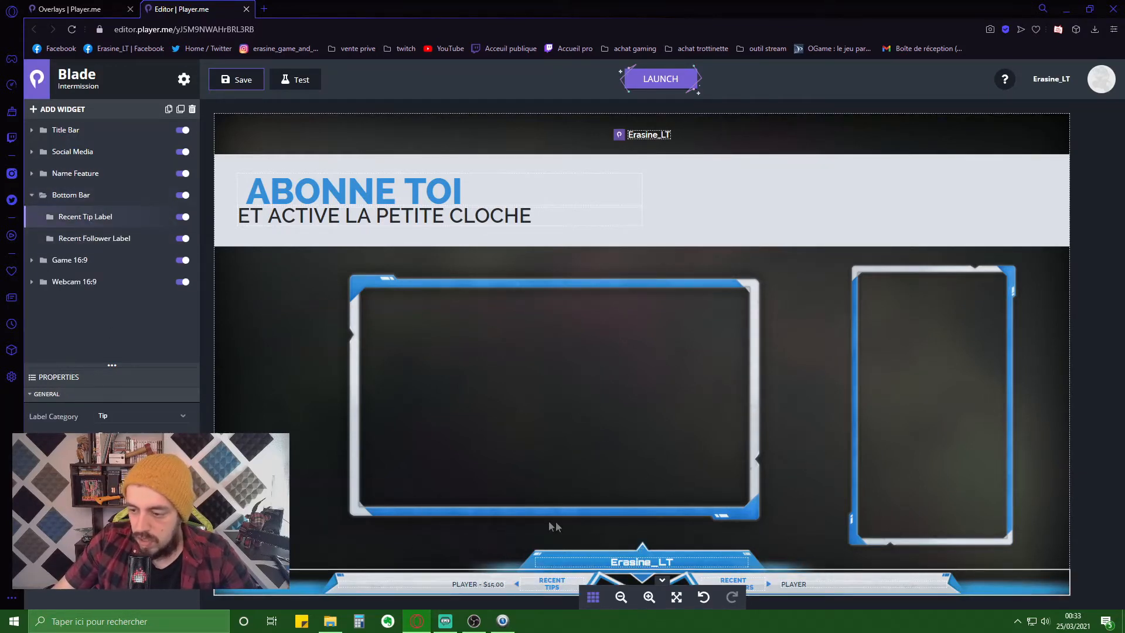
left_click(173, 418)
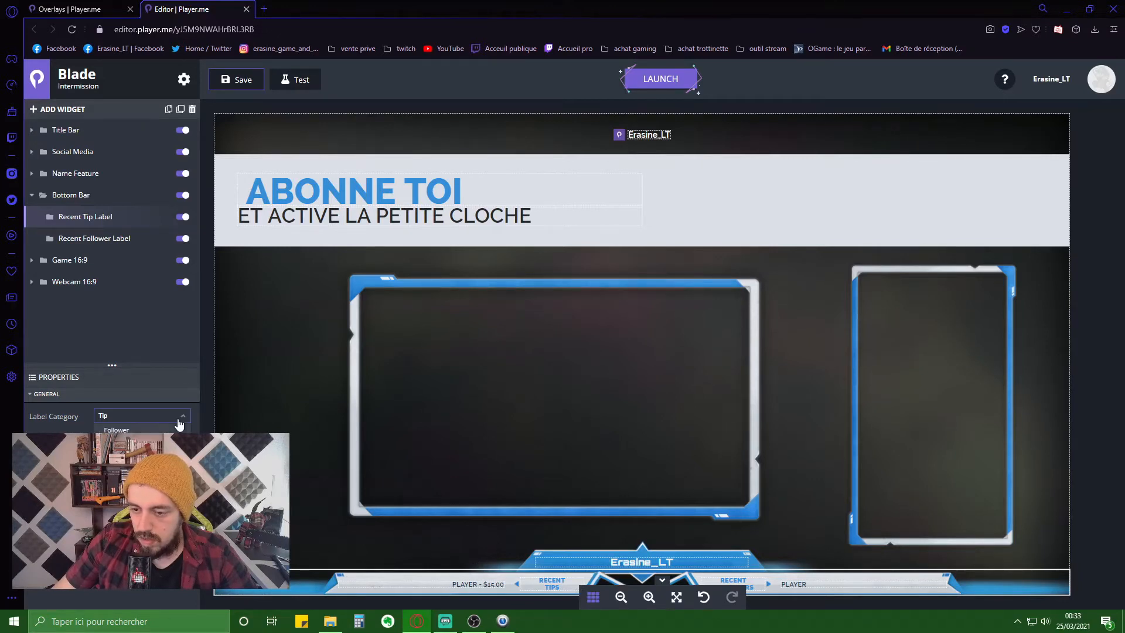
left_click(147, 459)
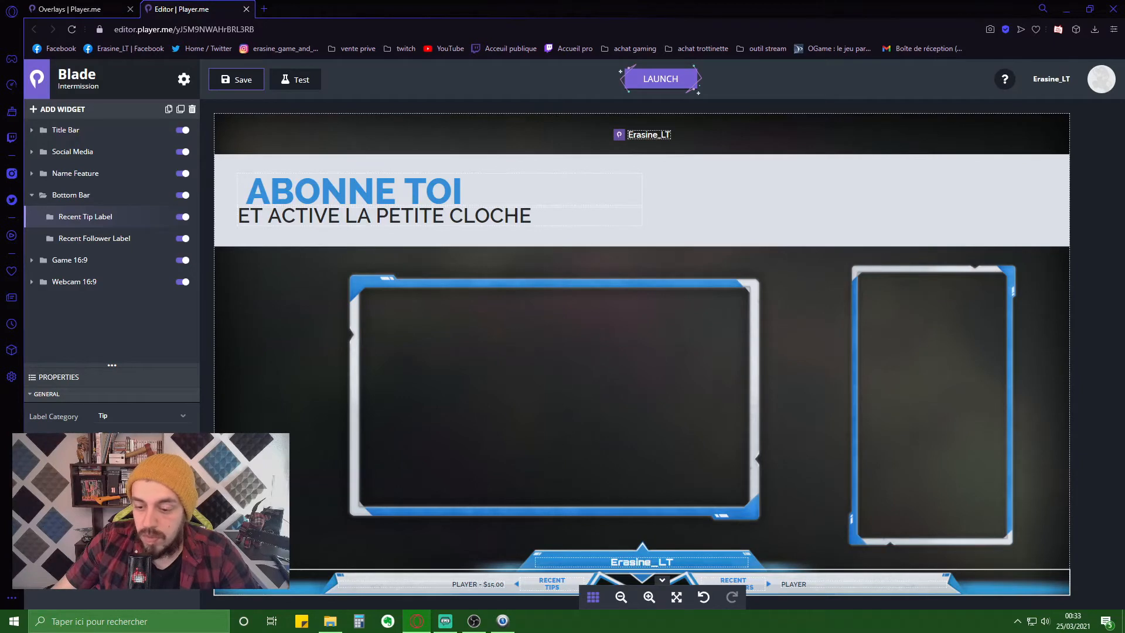
left_click(561, 582)
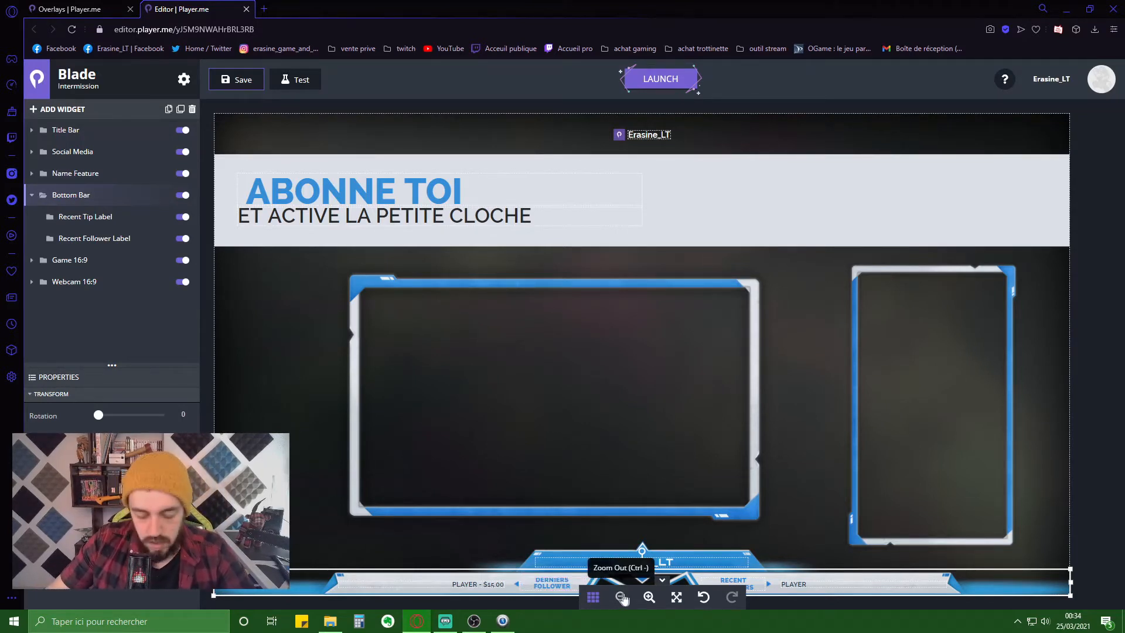
- Attempt to delete Recent Tip Label, then clear the bottom bar's PLAYER name-and-amount readouts
left_click(448, 549)
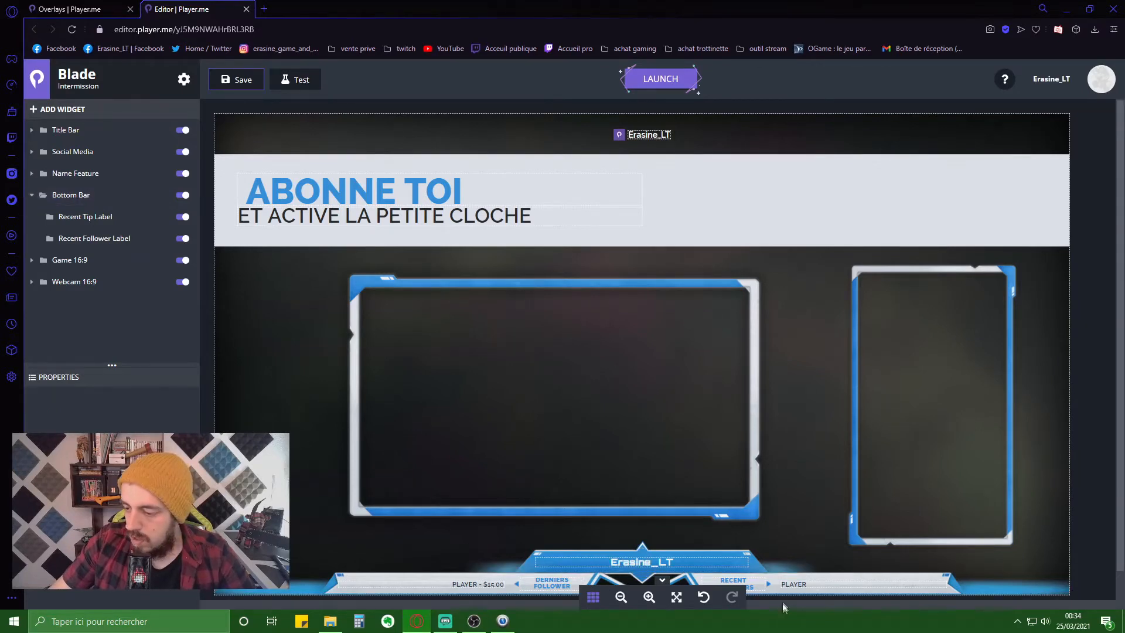
left_click(472, 585)
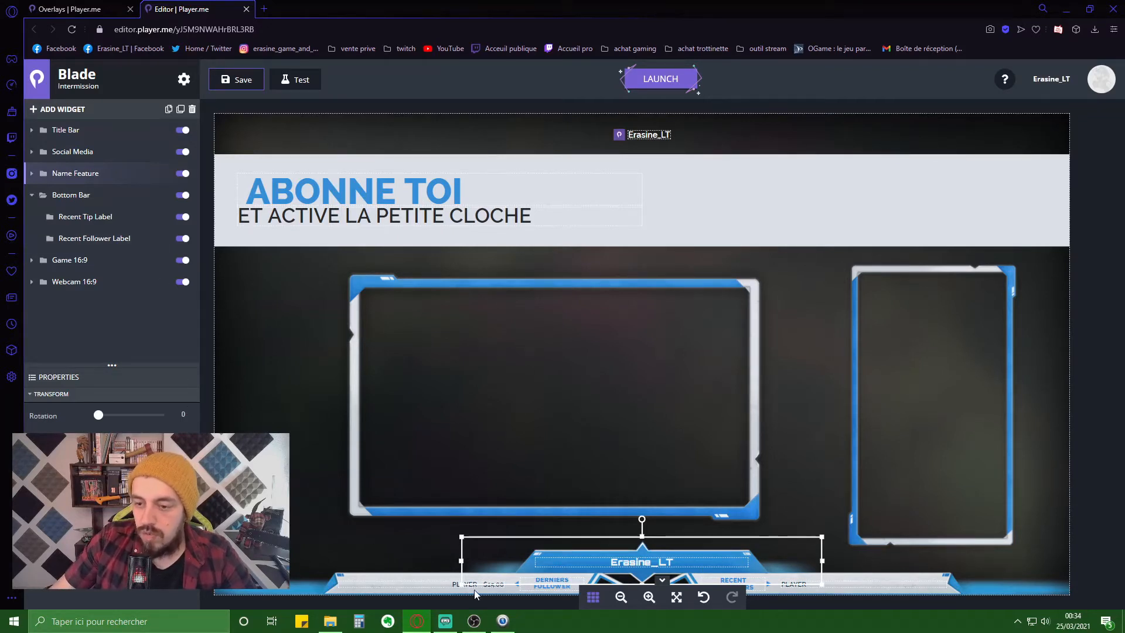
left_click(99, 216)
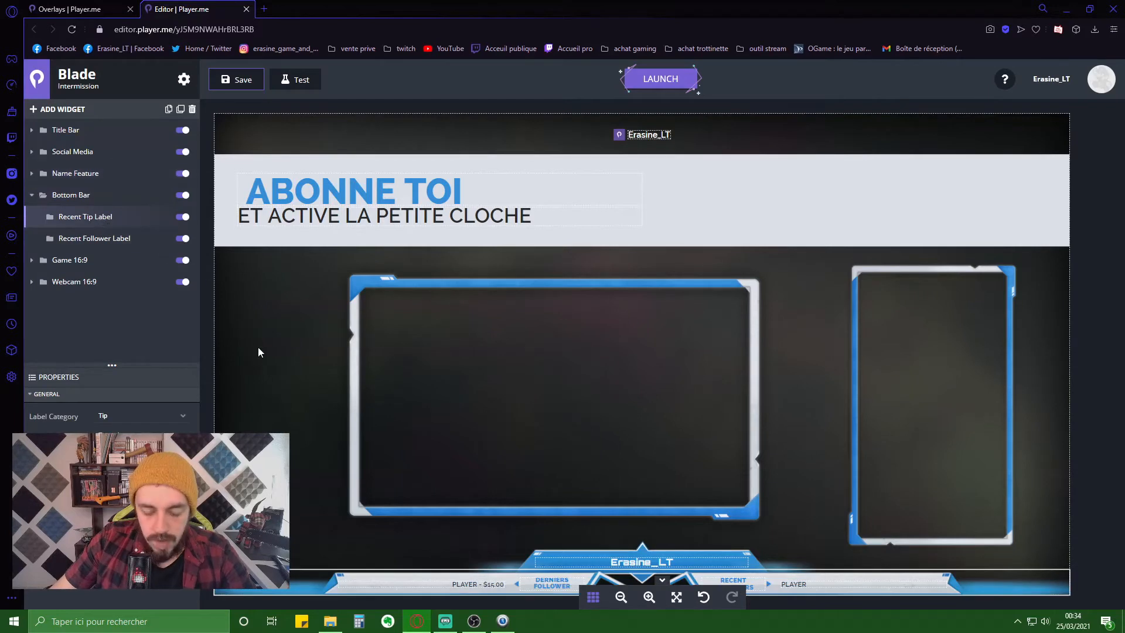
key("Delete")
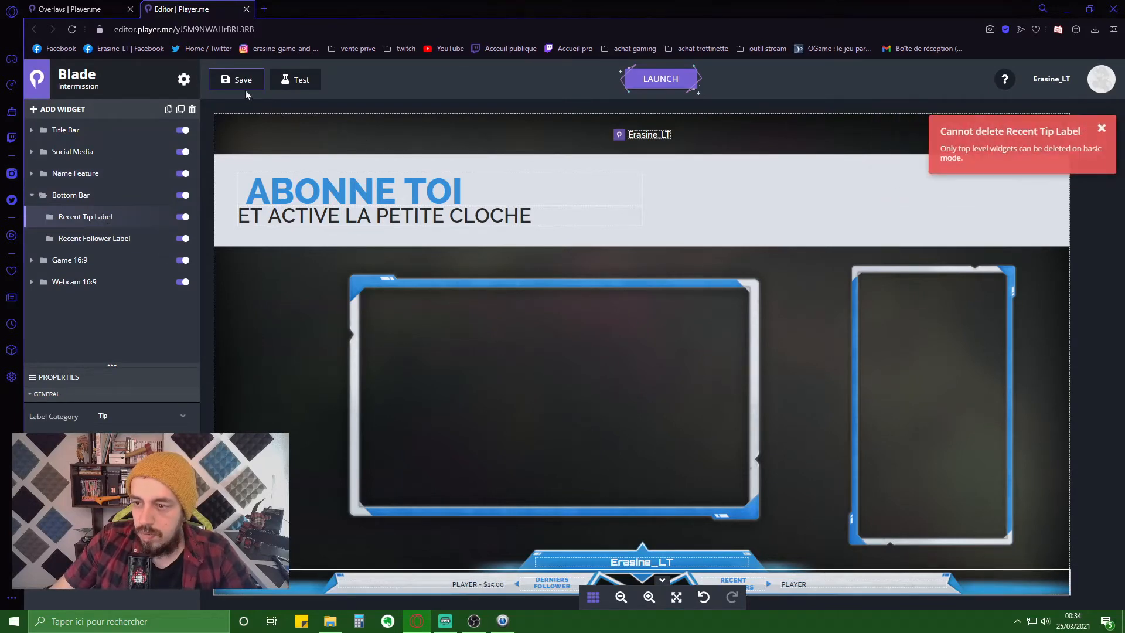
left_click(192, 109)
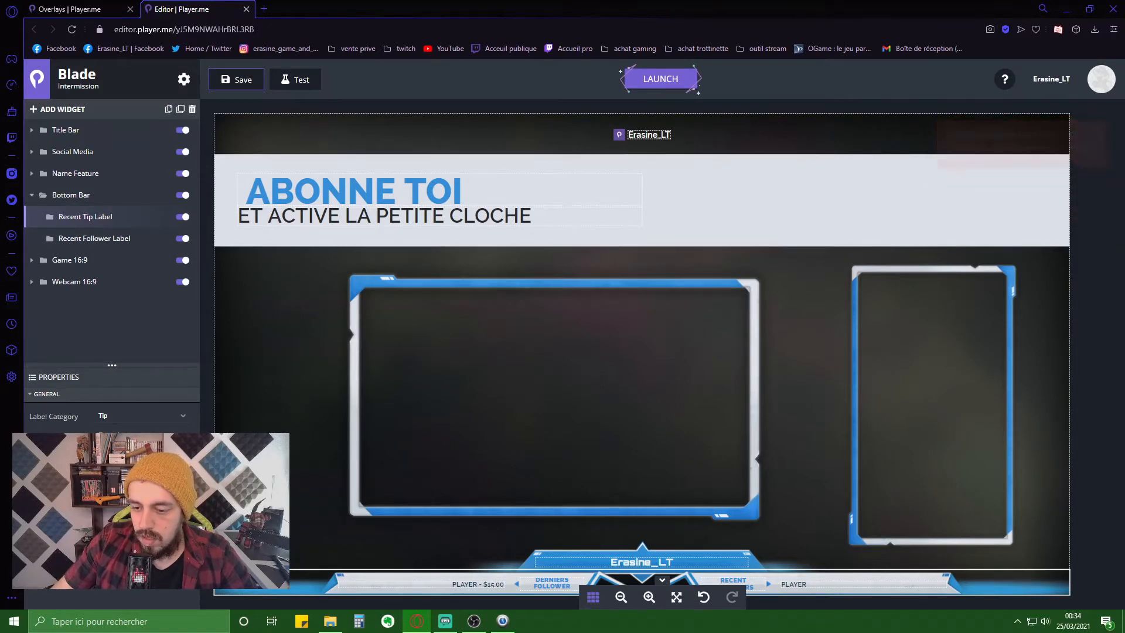
left_click(487, 584)
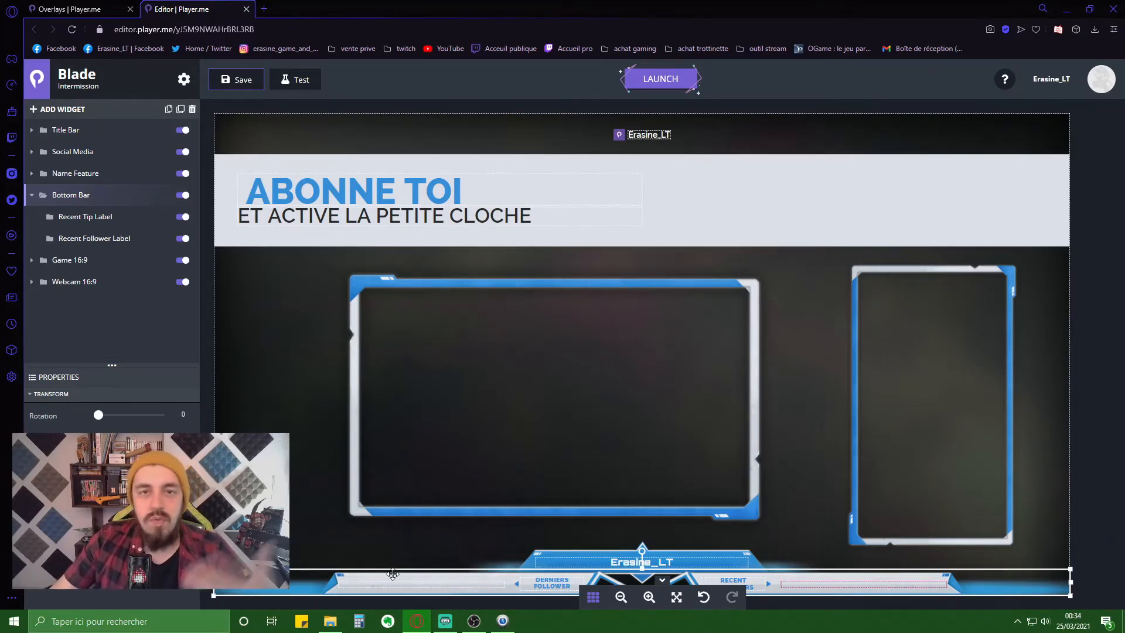
left_click(331, 511)
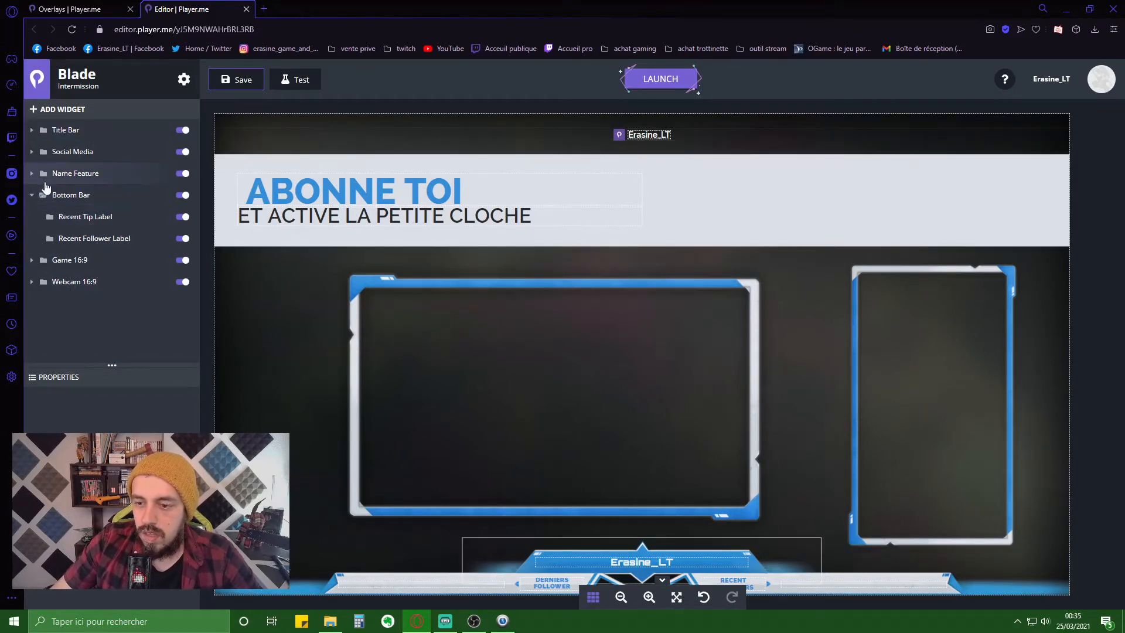
- Set Social Item 1's icon to Twitter and Social Item 2's to Instagram
left_click(33, 153)
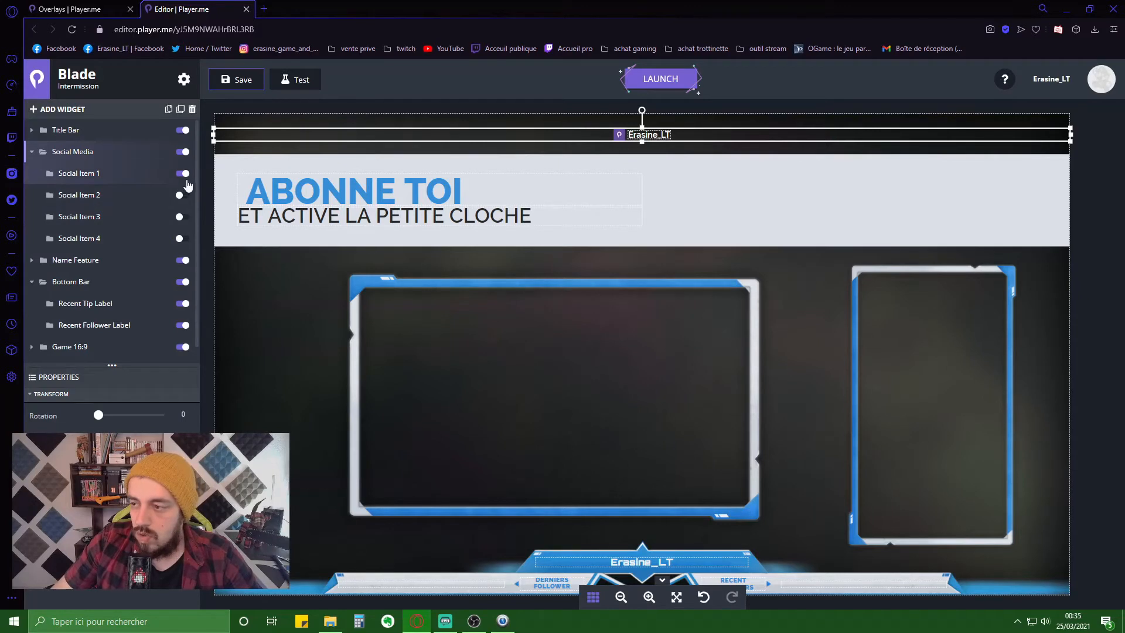
left_click(132, 177)
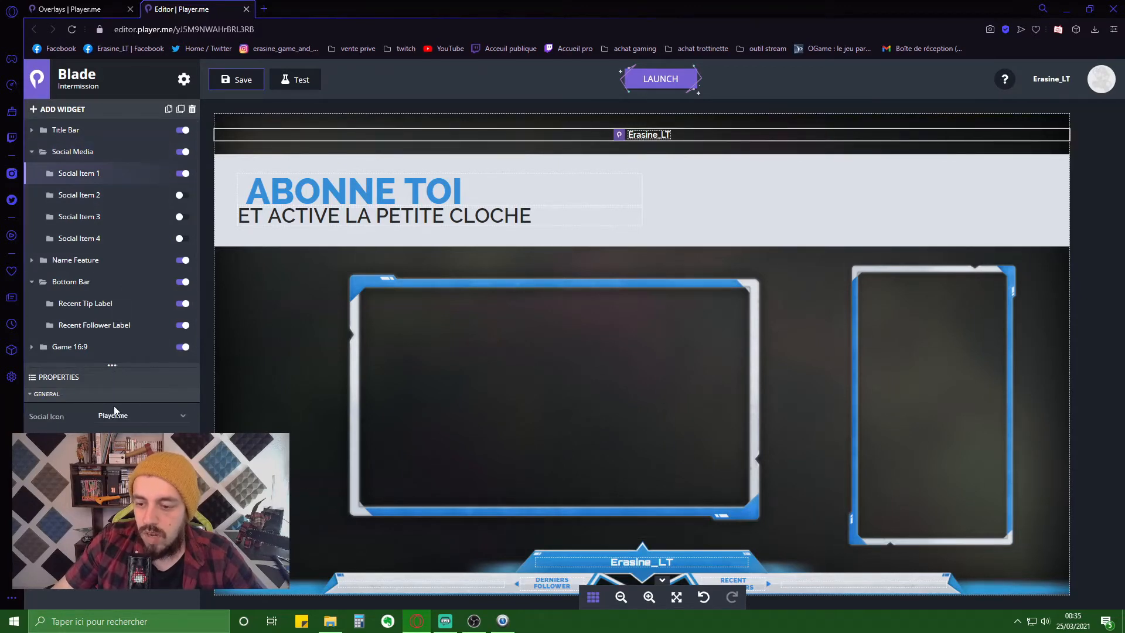
left_click(155, 418)
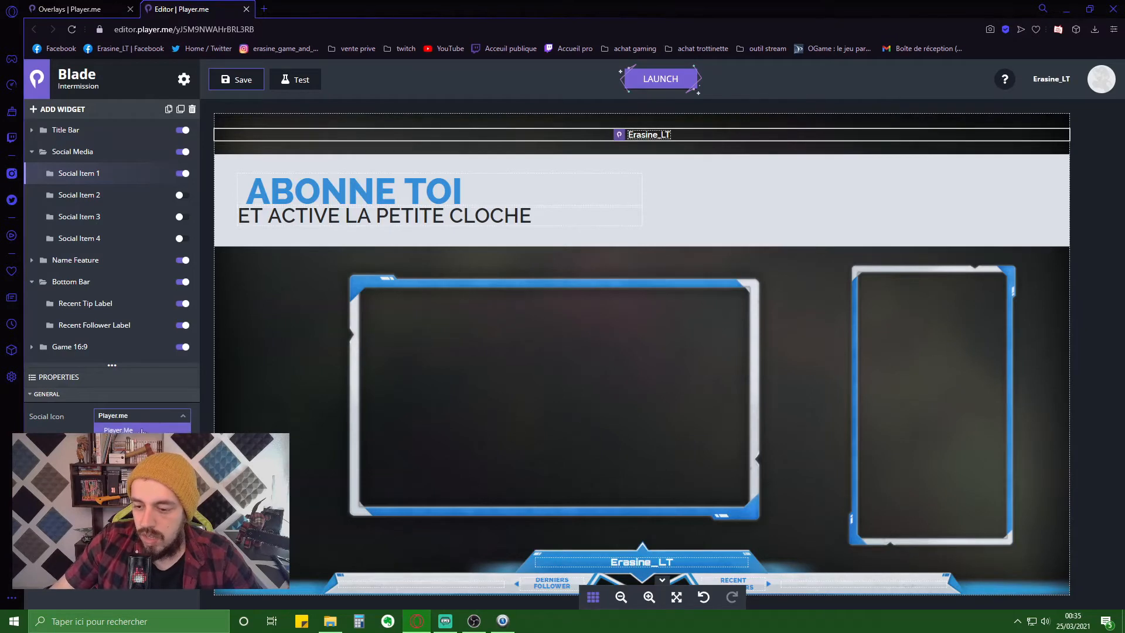
left_click(119, 475)
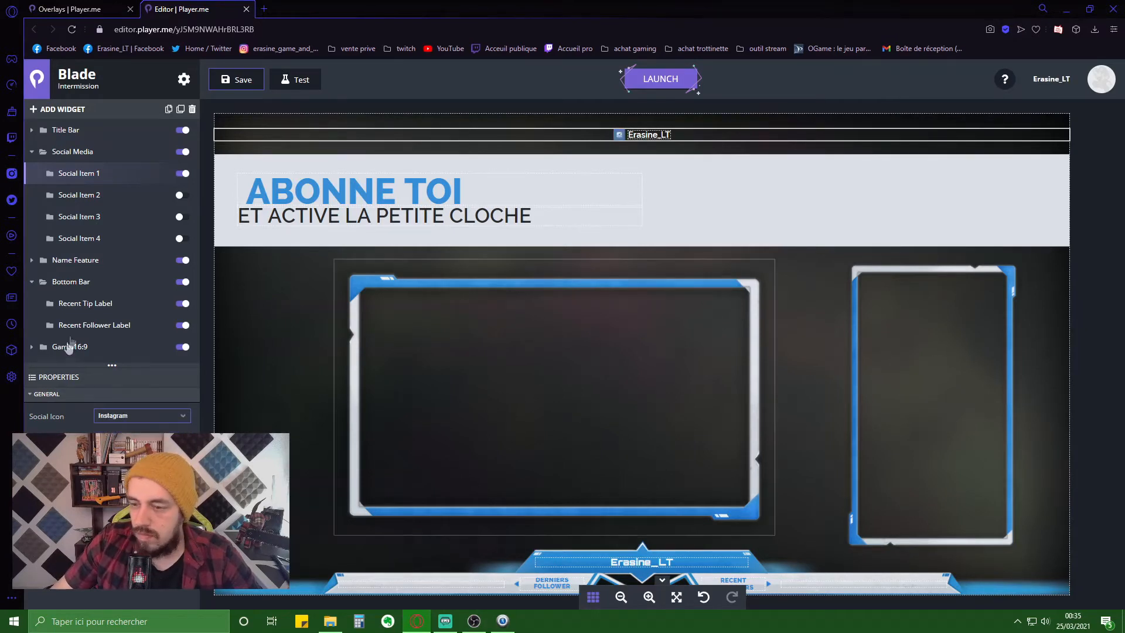
left_click(180, 199)
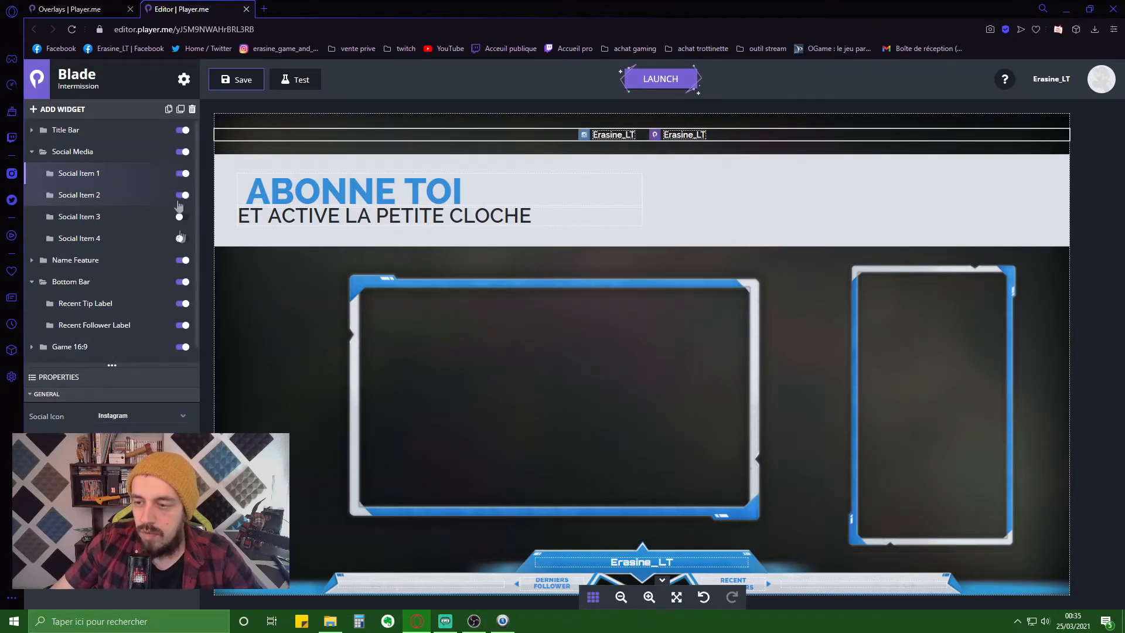
left_click(111, 419)
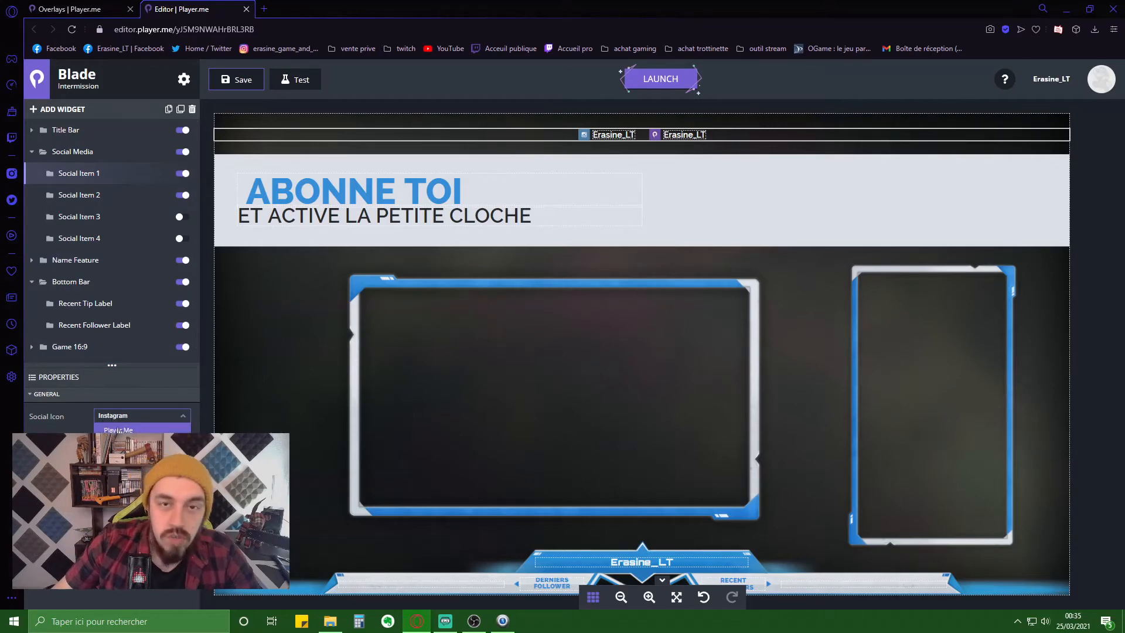
left_click(132, 516)
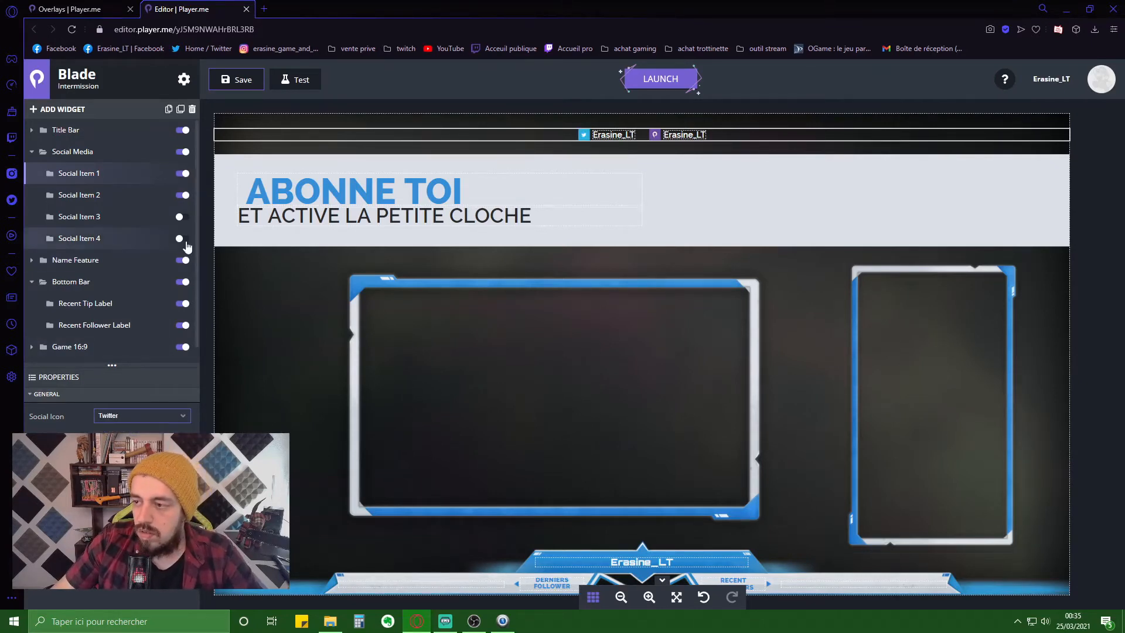
left_click(129, 199)
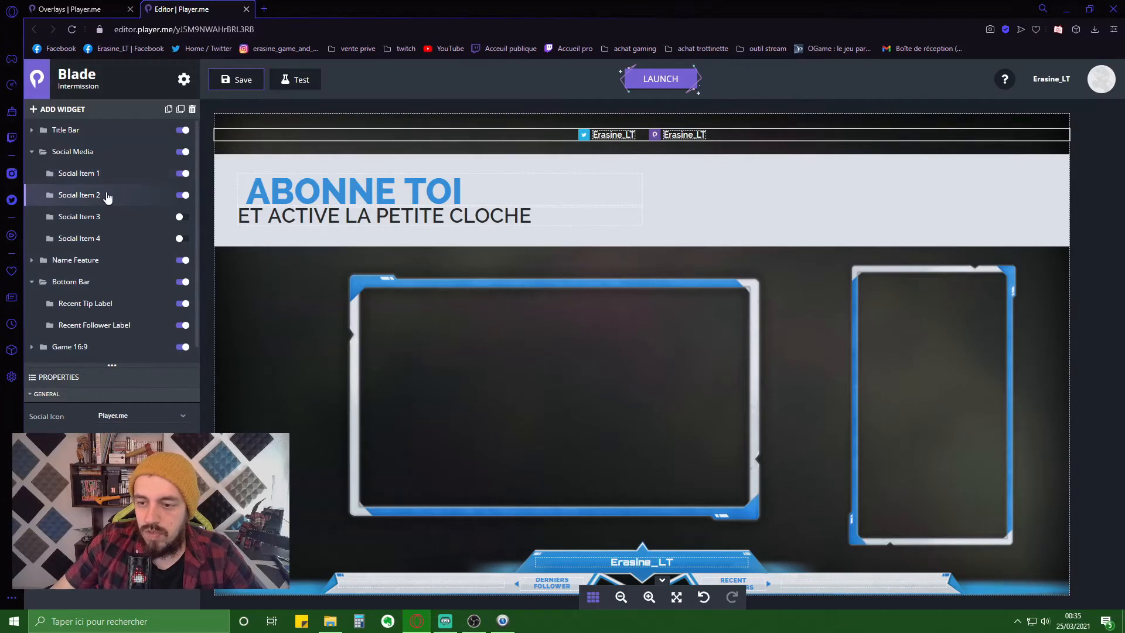
left_click(154, 418)
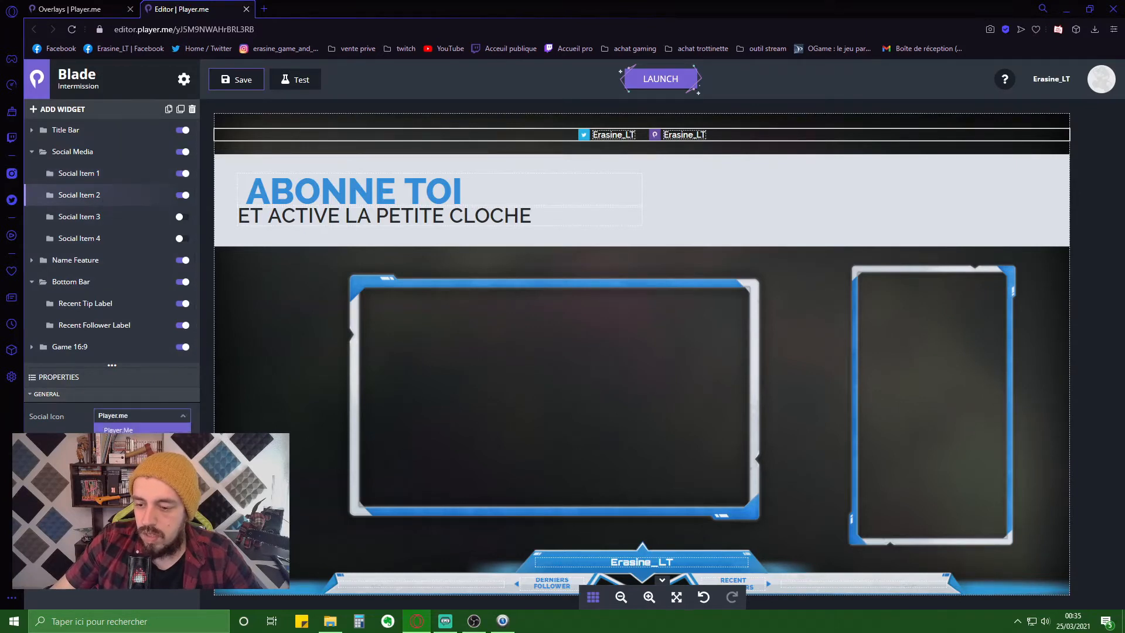
left_click(142, 429)
- Set Social Item 3's icon to YouTube and Social Item 4's to Facebook
left_click(135, 218)
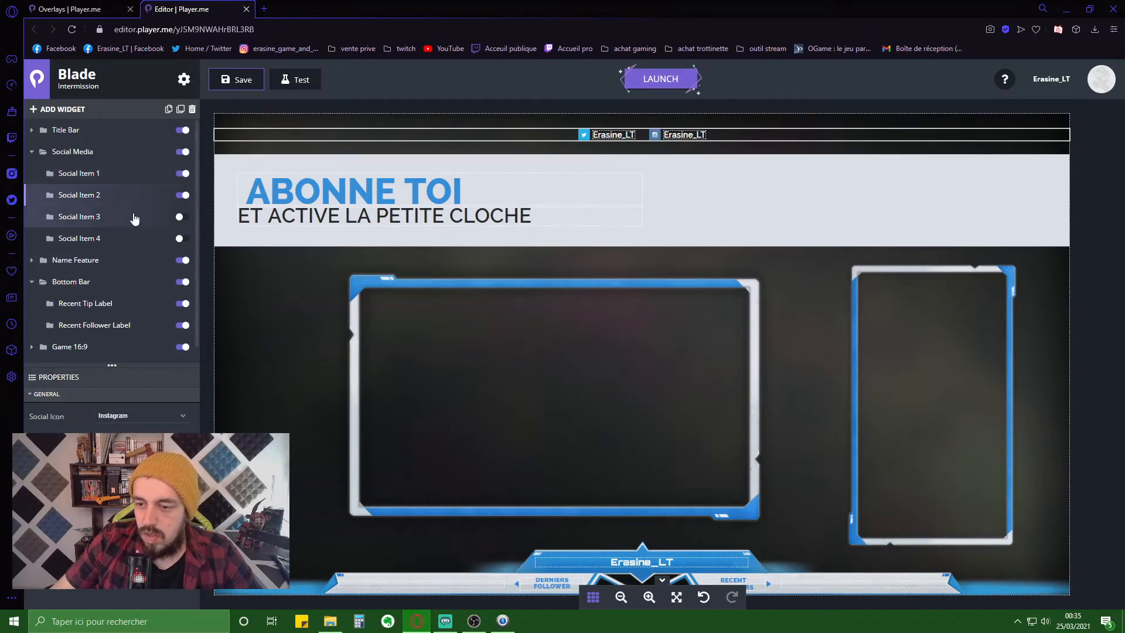
left_click(180, 216)
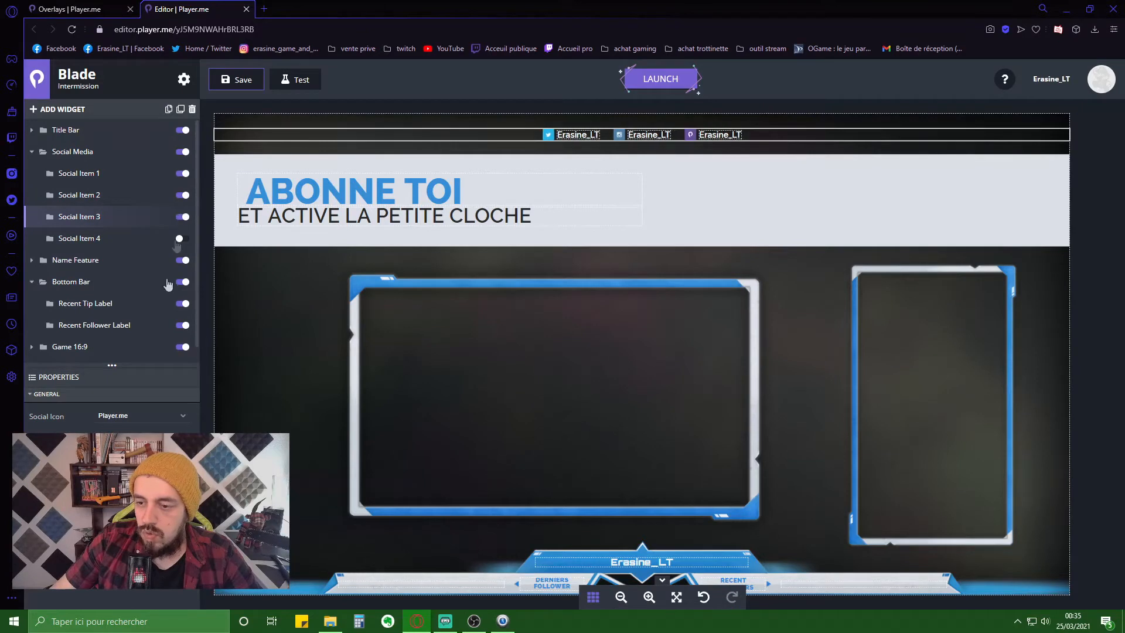
left_click(147, 417)
left_click(143, 487)
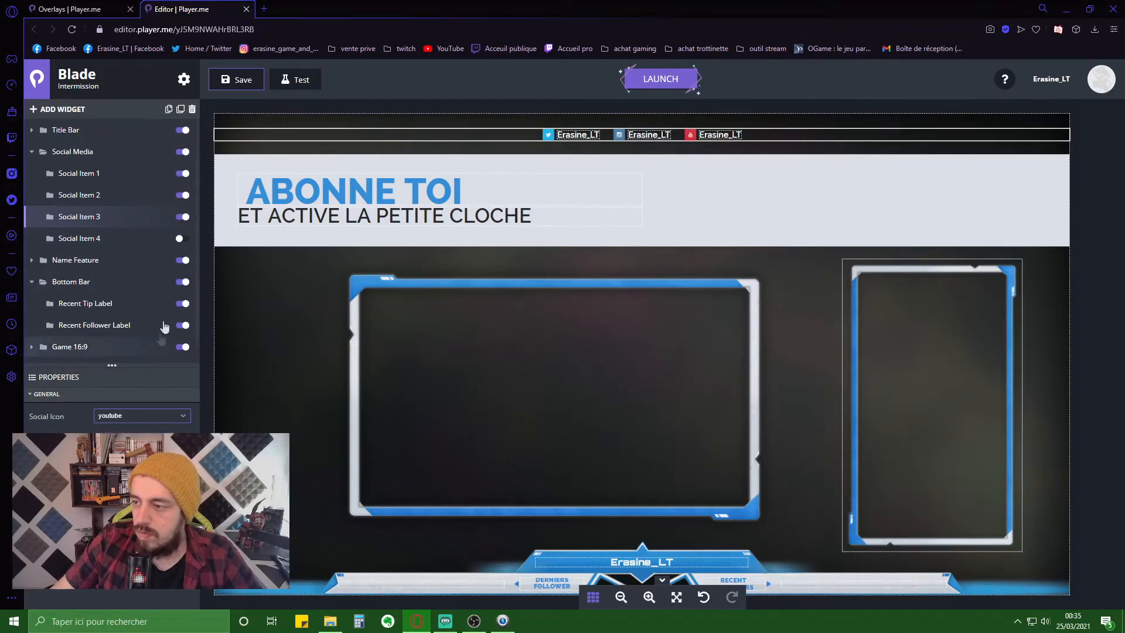
left_click(135, 241)
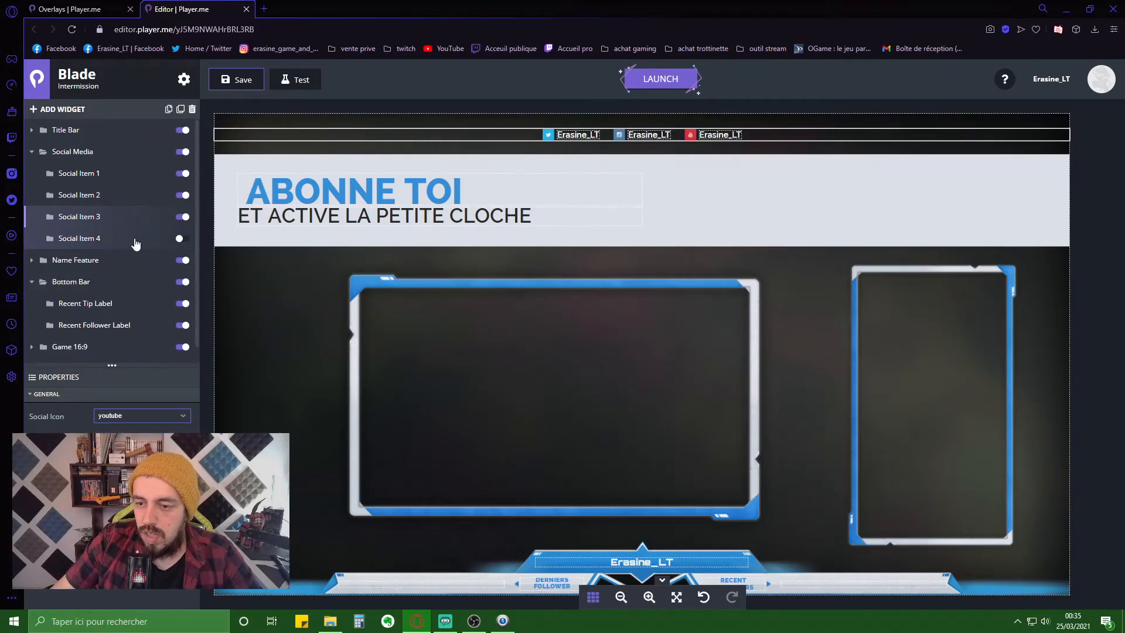
left_click(180, 245)
left_click(155, 416)
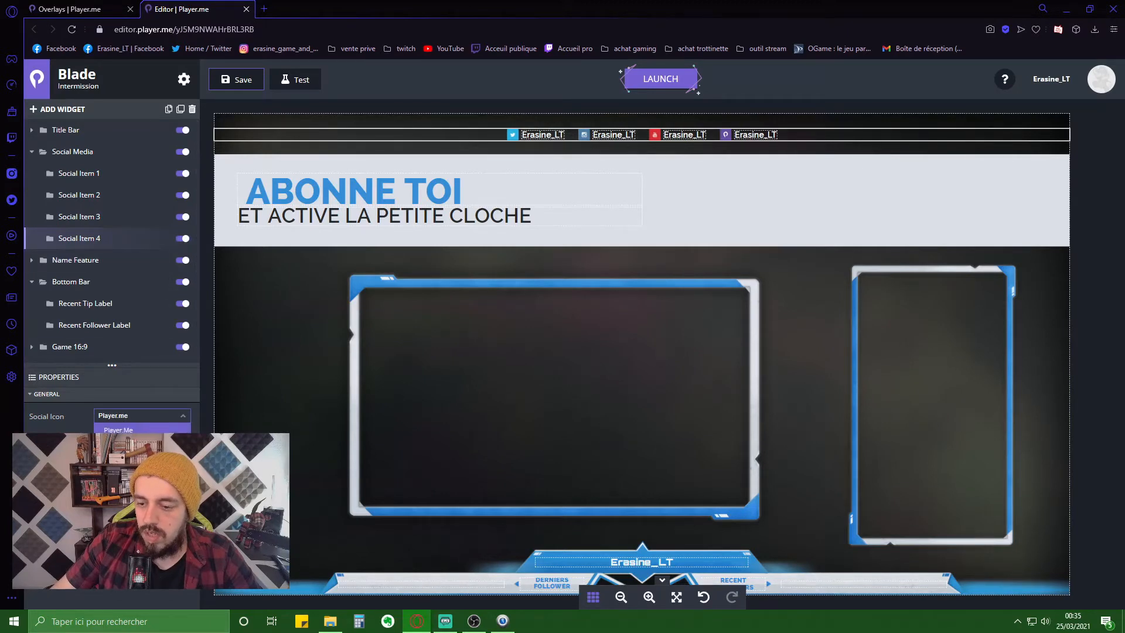
left_click(143, 445)
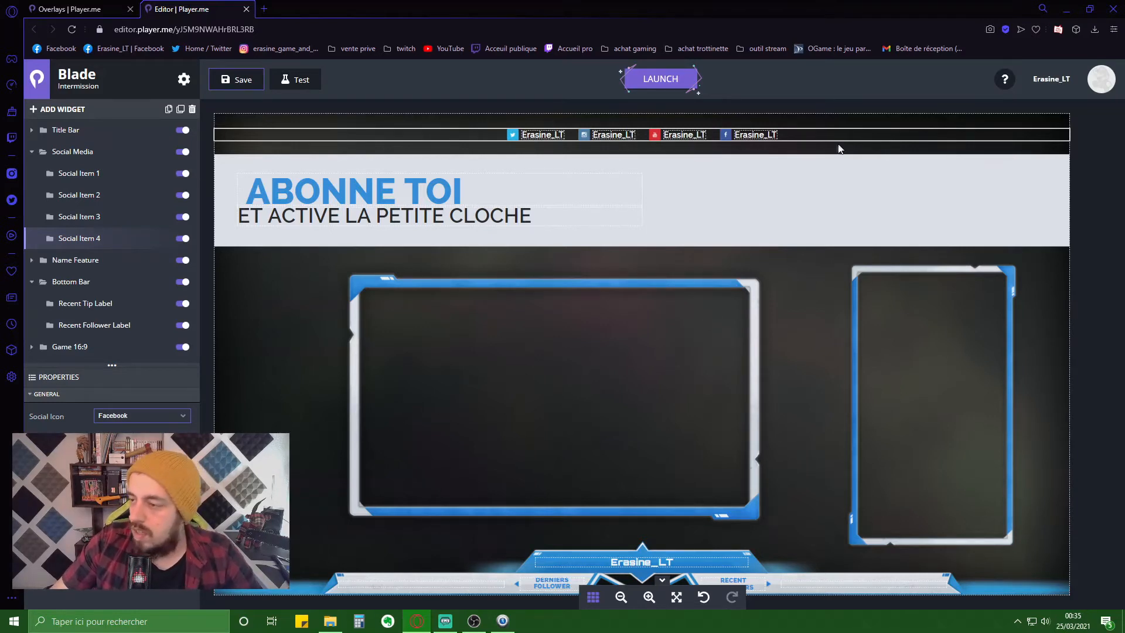
left_click(823, 136)
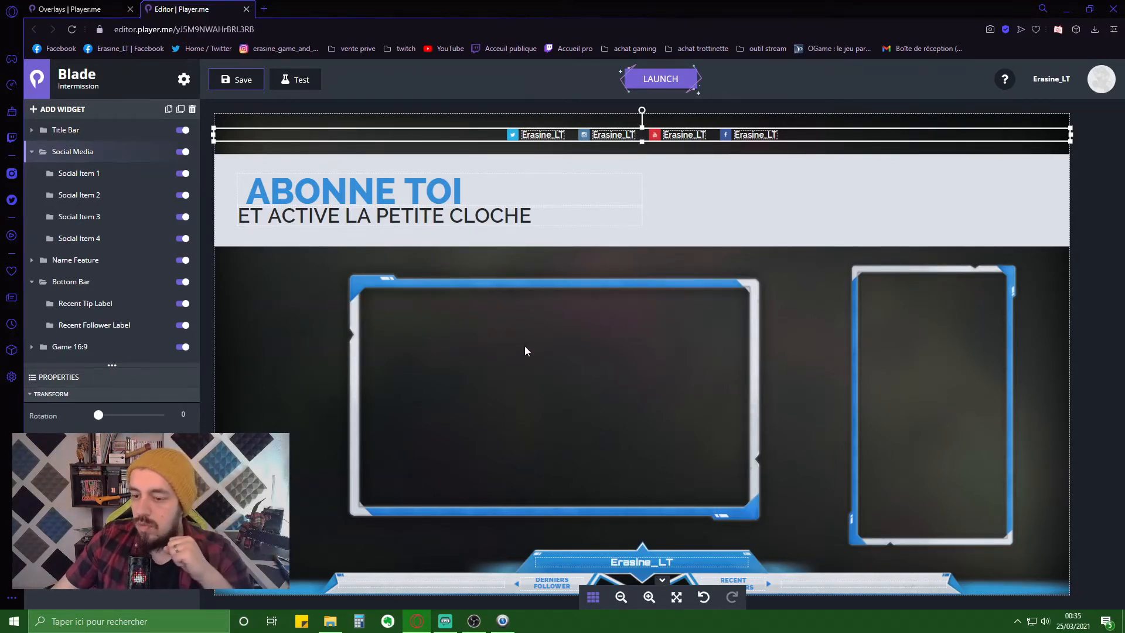
- Save the Intermission overlay and bring up its Launch options to copy the overlay URL
left_click(254, 85)
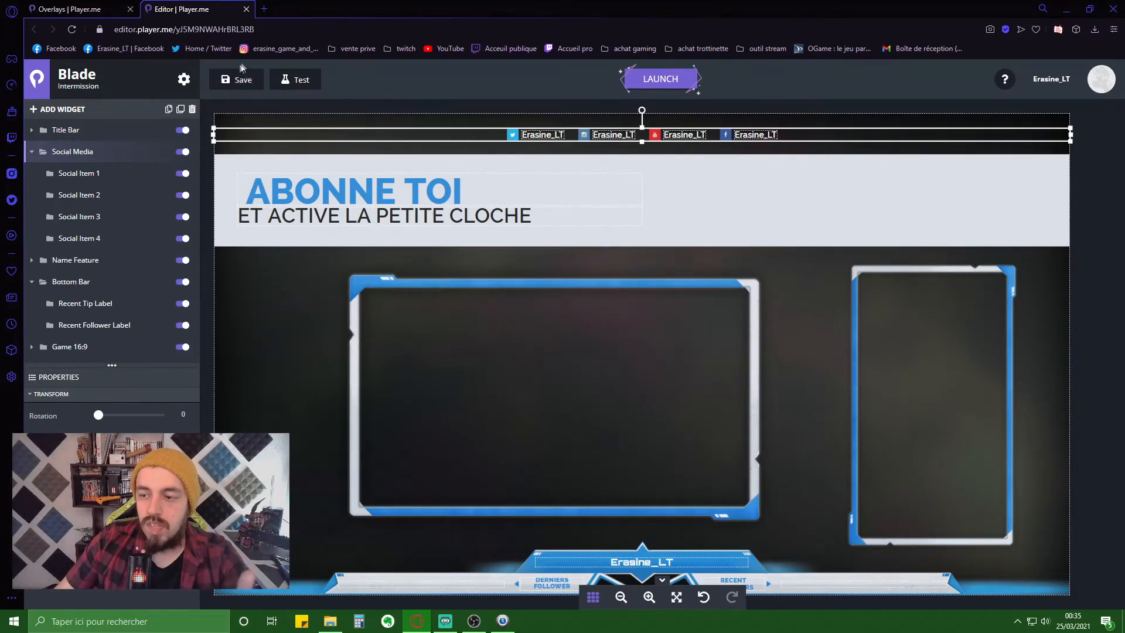
left_click(680, 82)
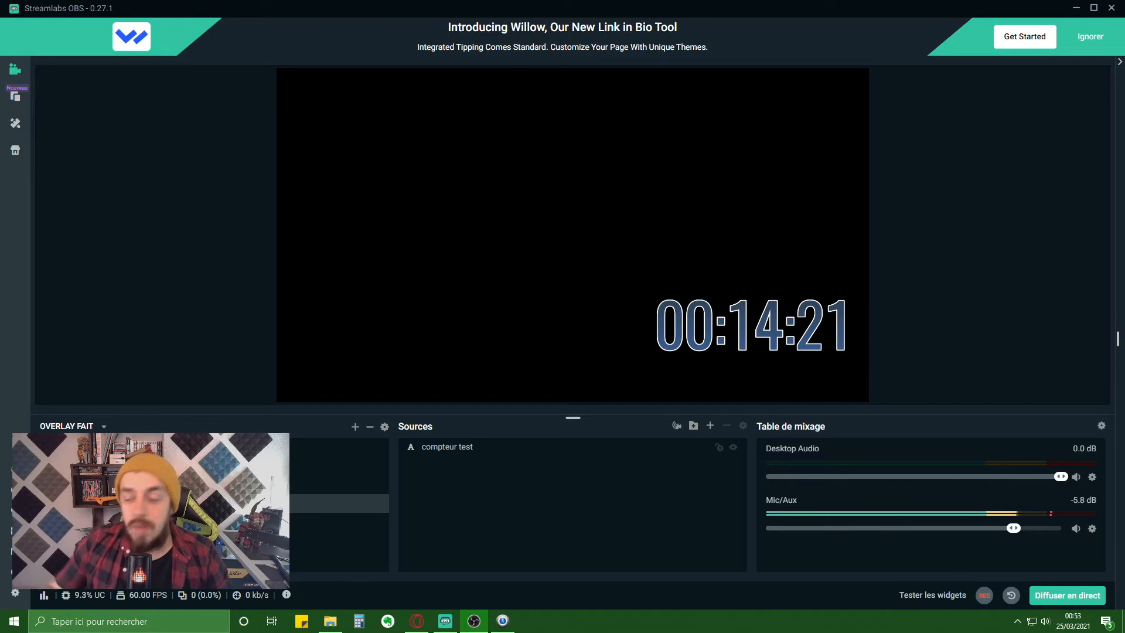
- Add a new browser source to the scene named 'overlay 2'
left_click(711, 427)
left_click(288, 318)
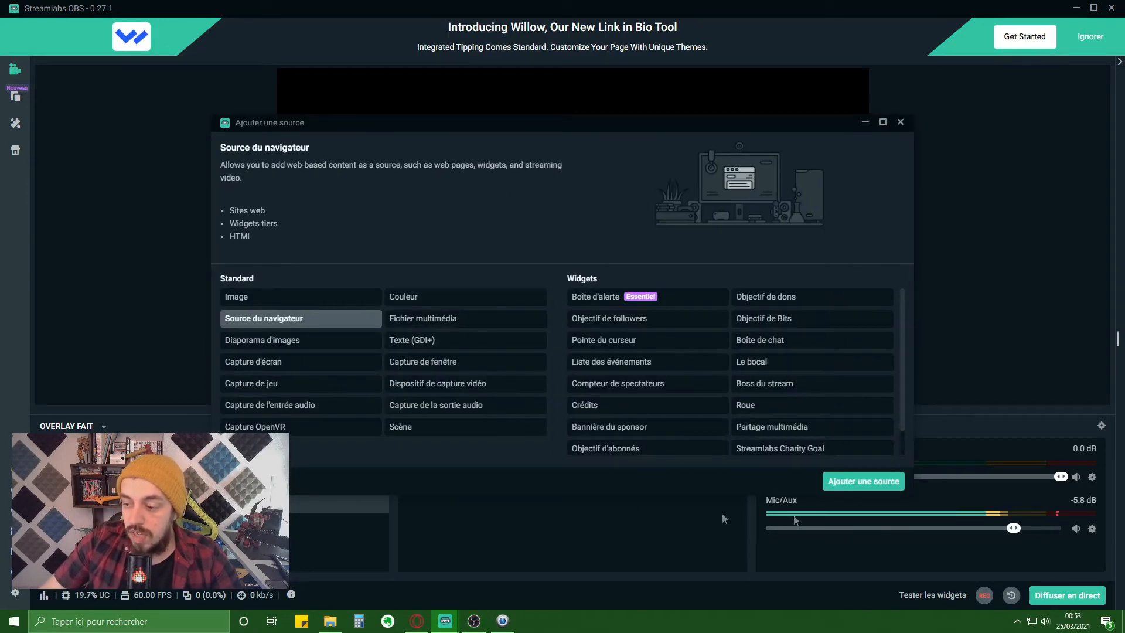
left_click(882, 478)
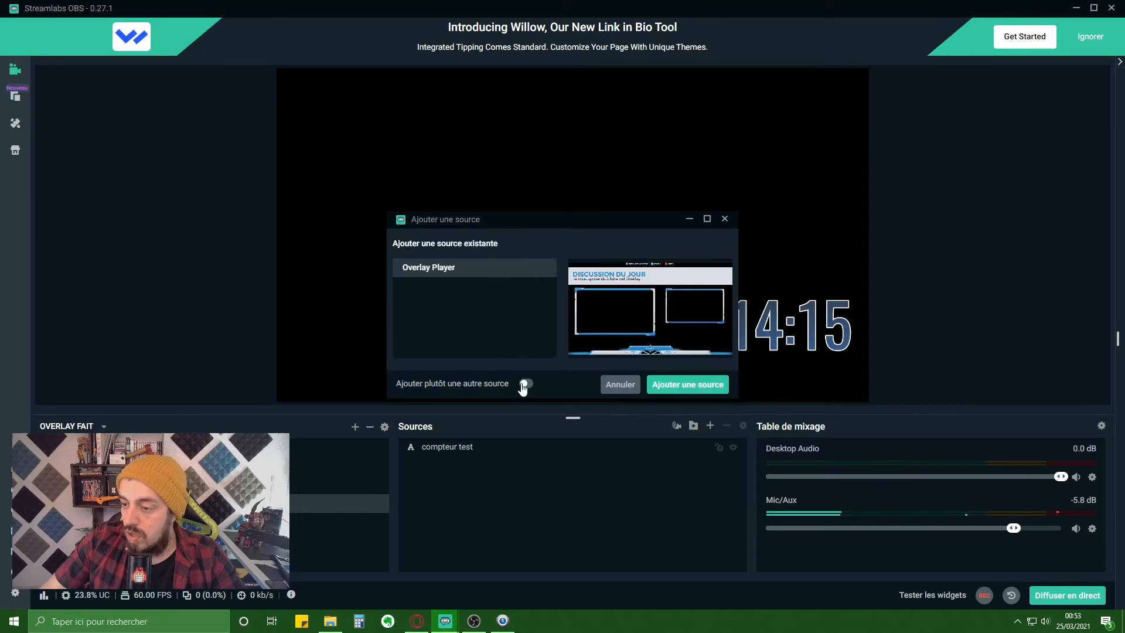
left_click(527, 384)
left_click_drag(483, 293, 239, 257)
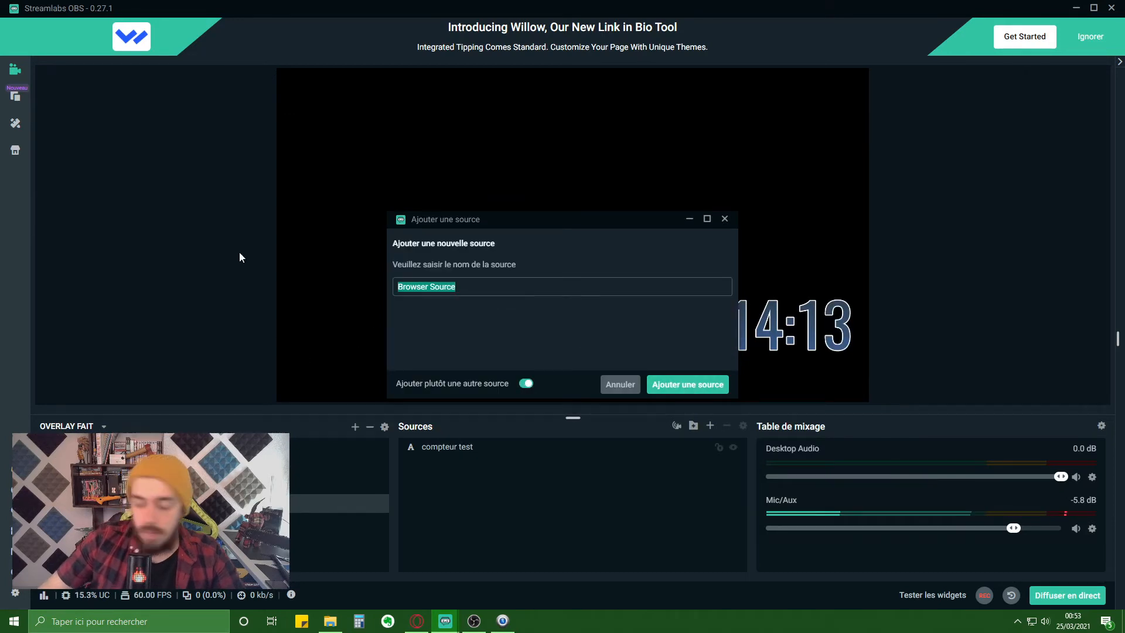
type("overla")
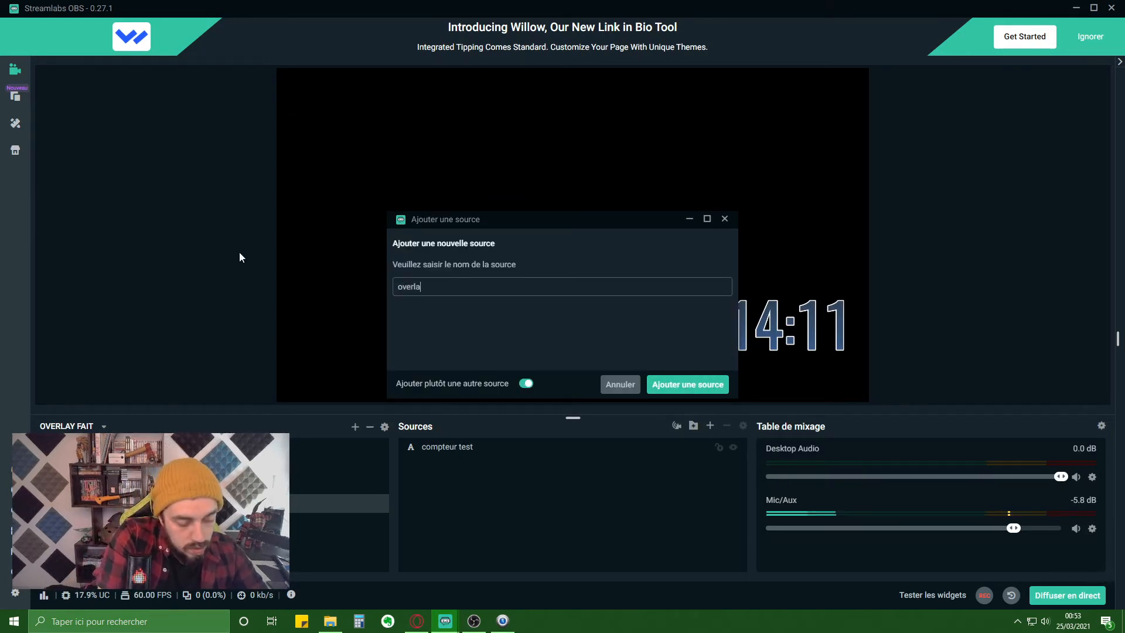
type("y 2")
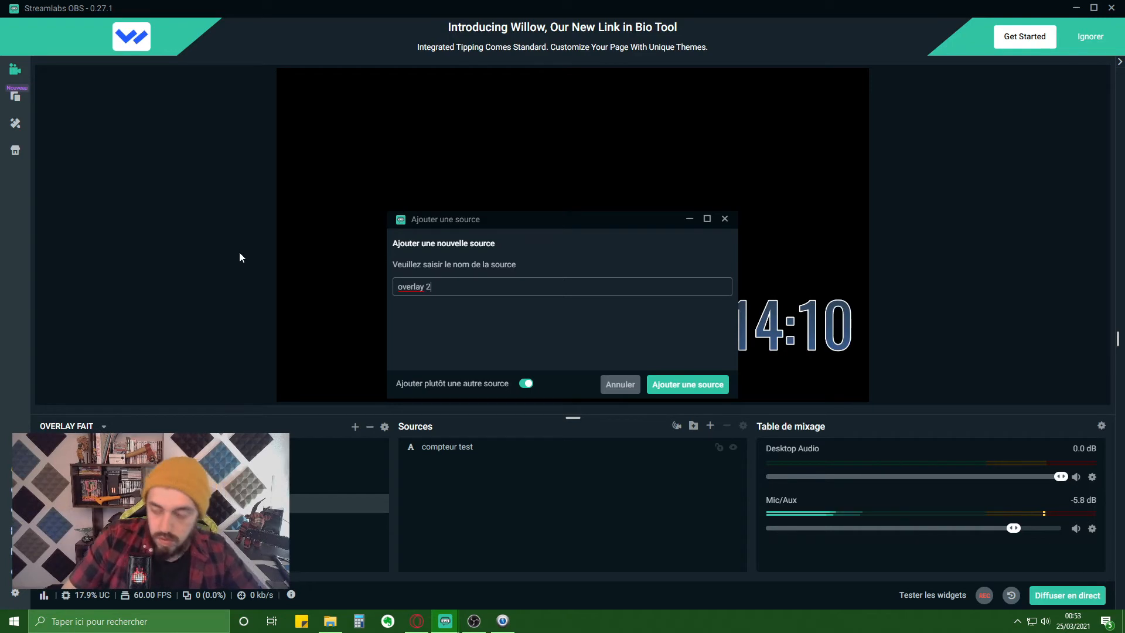
left_click(698, 389)
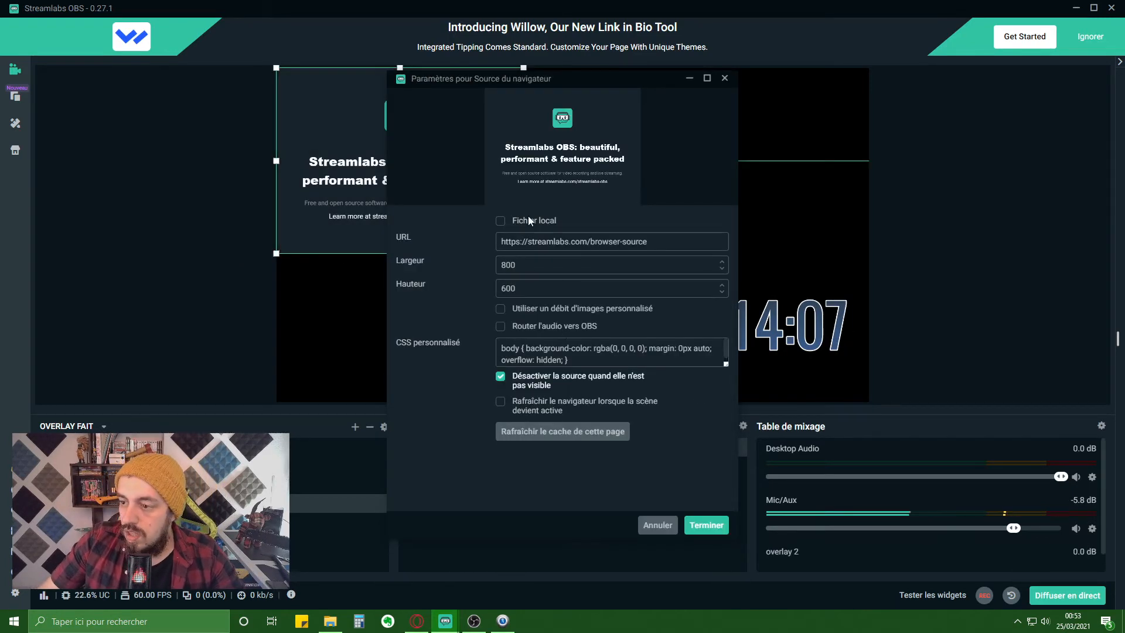
- Paste the Player.me overlay URL, set 1920×1080, and uncheck Désactiver la source
left_click_drag(649, 241, 437, 223)
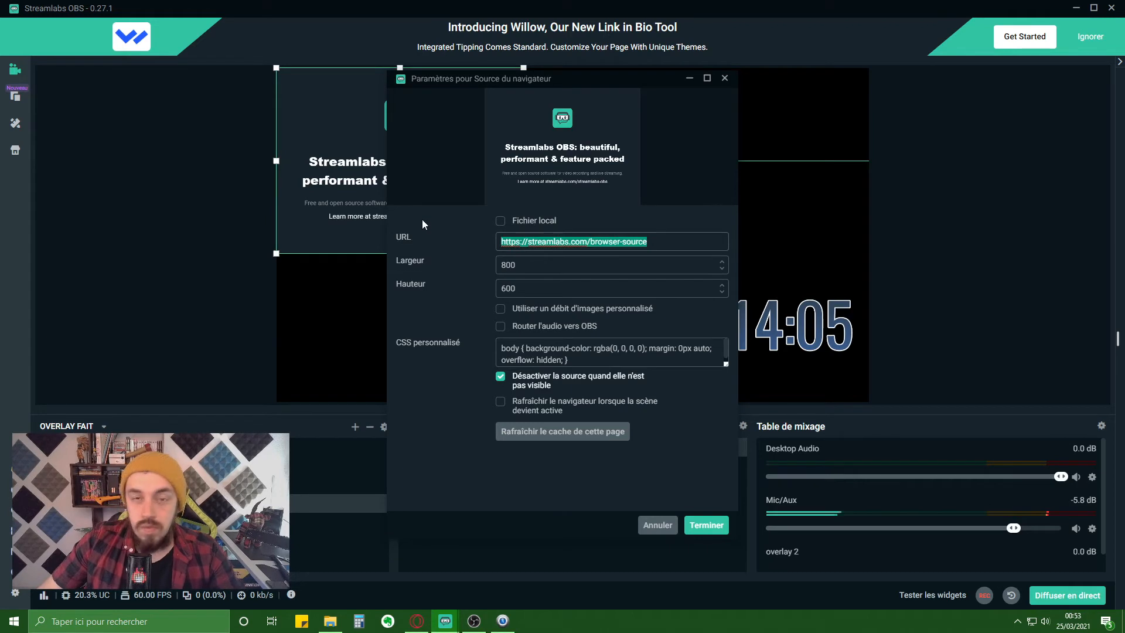
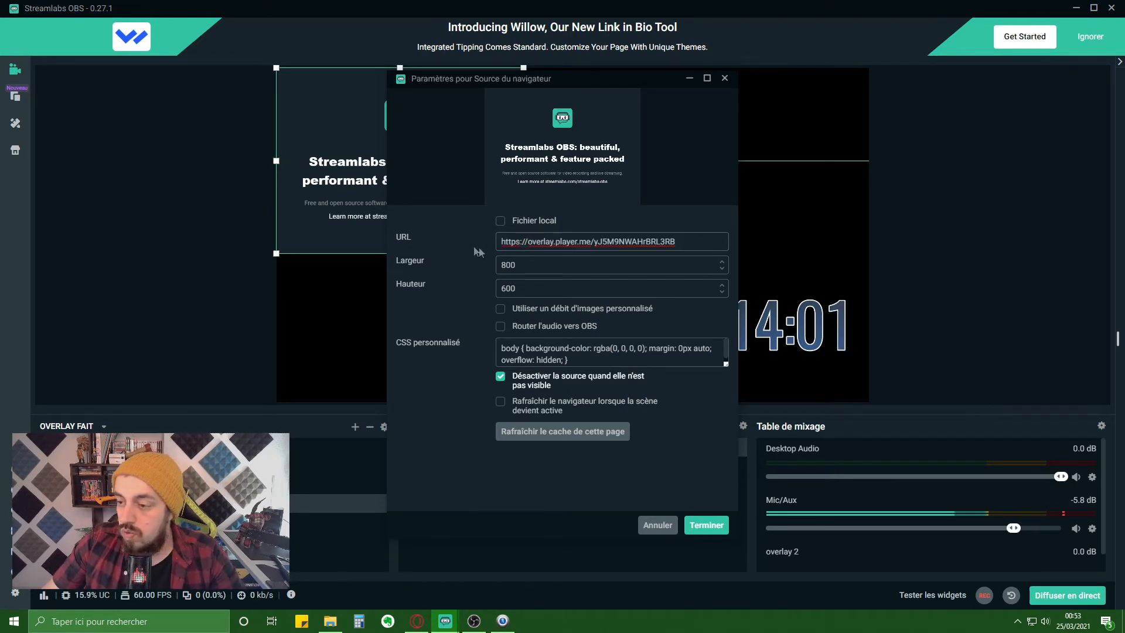
key("Tab")
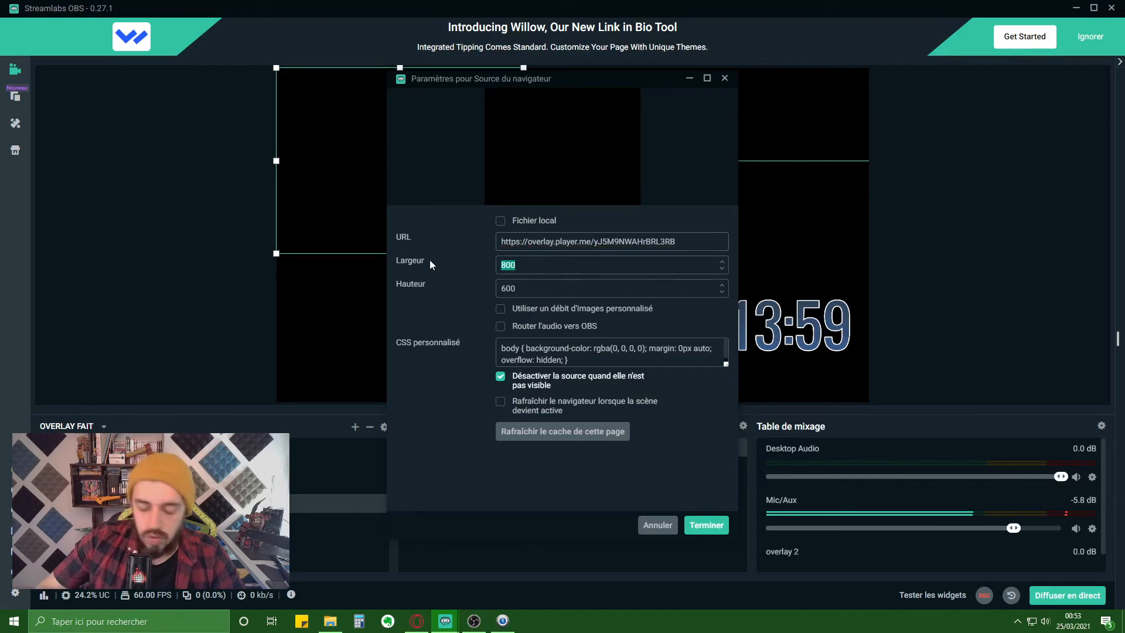
type("1920")
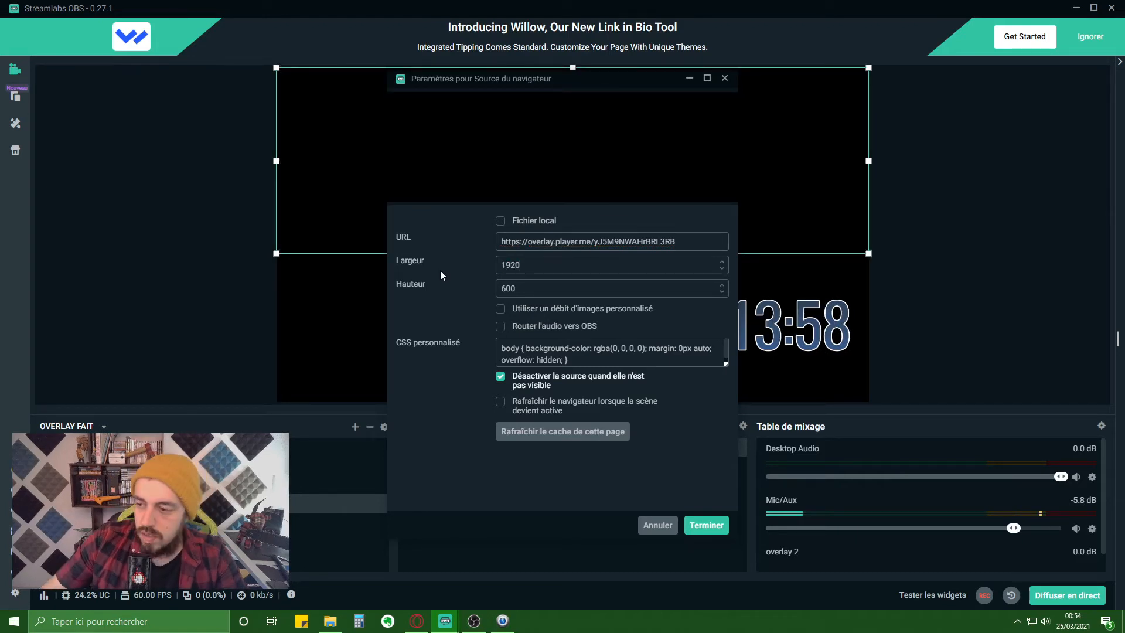
key("Tab")
type("1080")
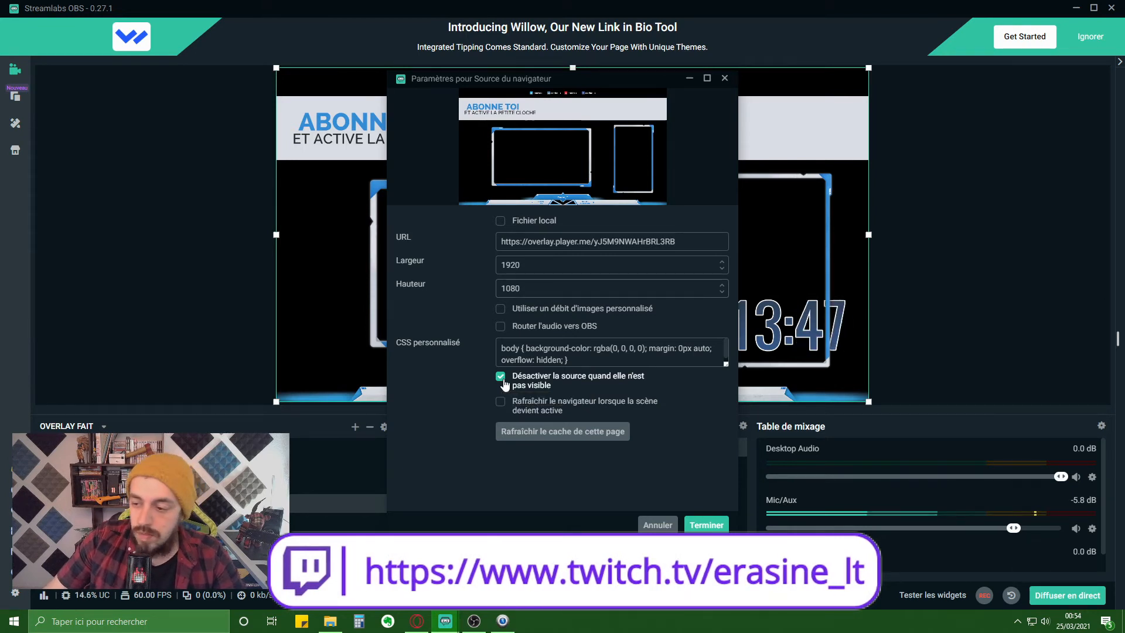
left_click(501, 376)
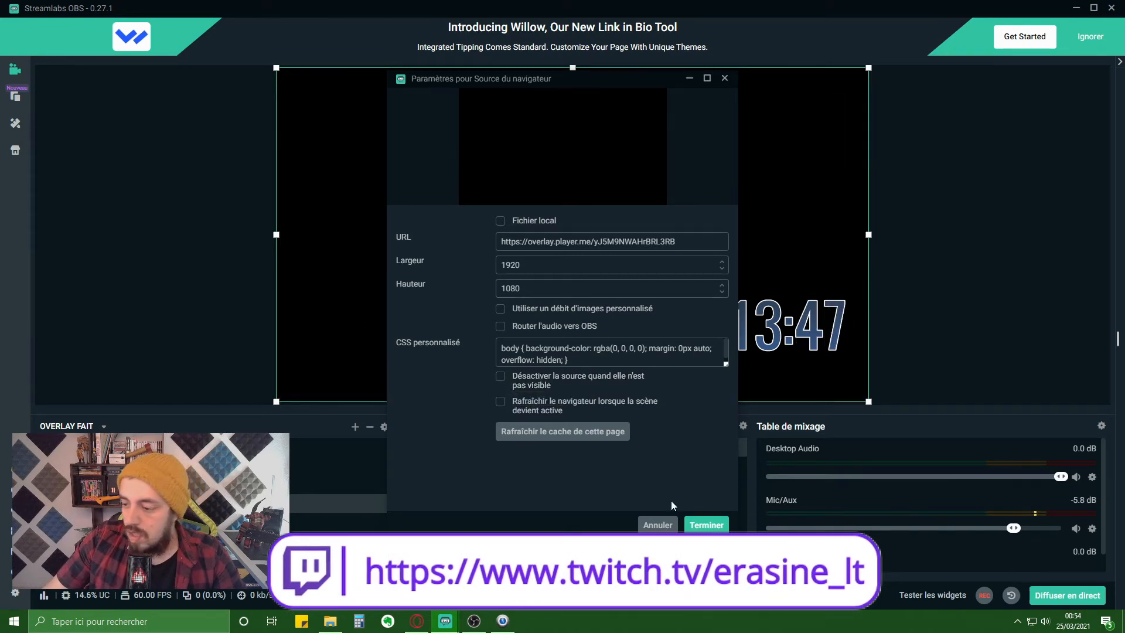
left_click(702, 521)
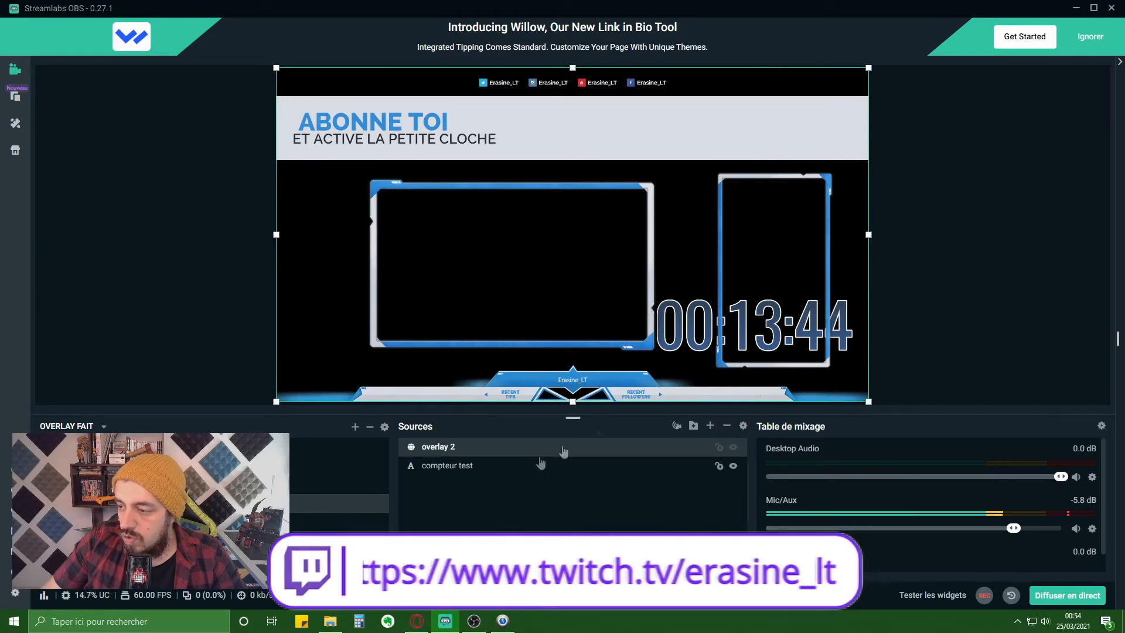
- Move the compteur test countdown into the header banner and layer it above overlay 2
left_click(470, 475)
left_click_drag(688, 296, 690, 115)
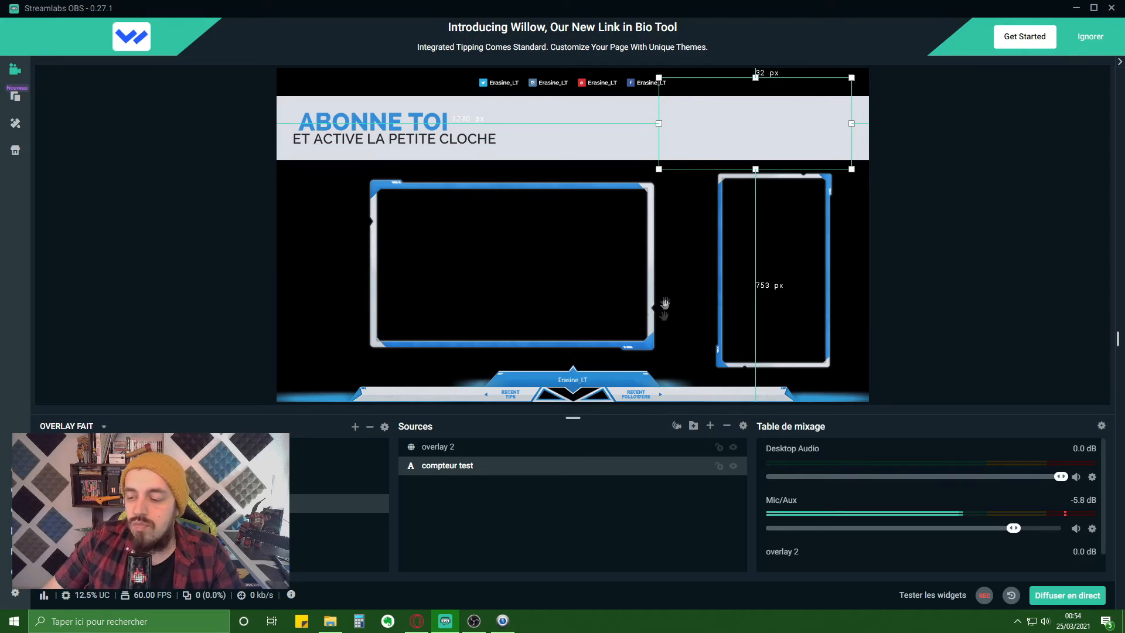
left_click_drag(462, 467, 458, 449)
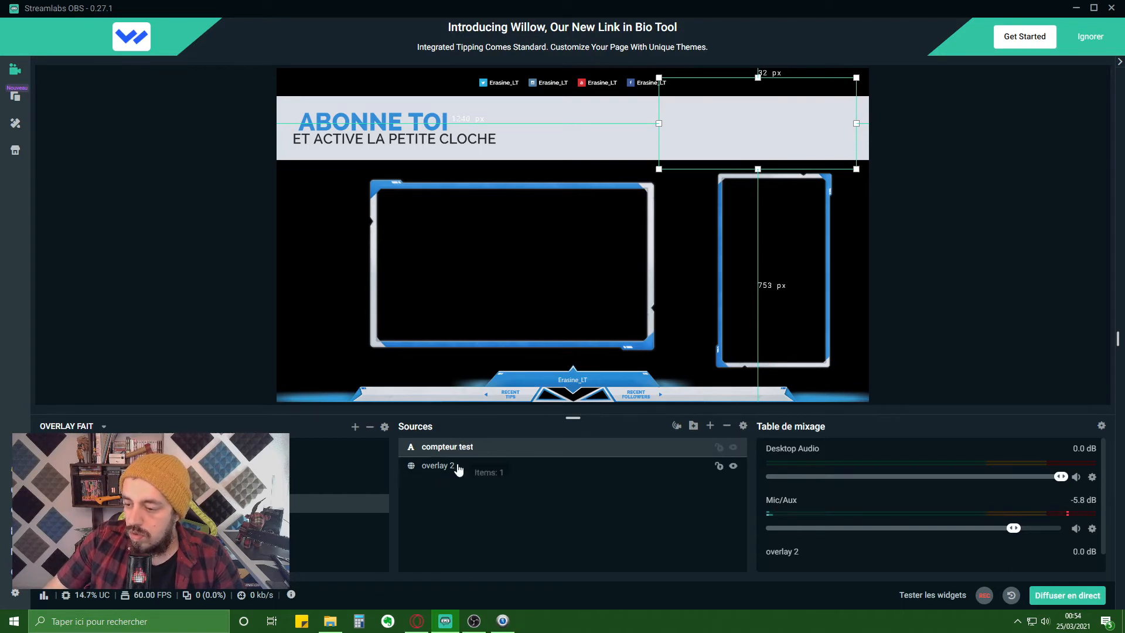
left_click(459, 466)
left_click_drag(457, 469, 456, 449)
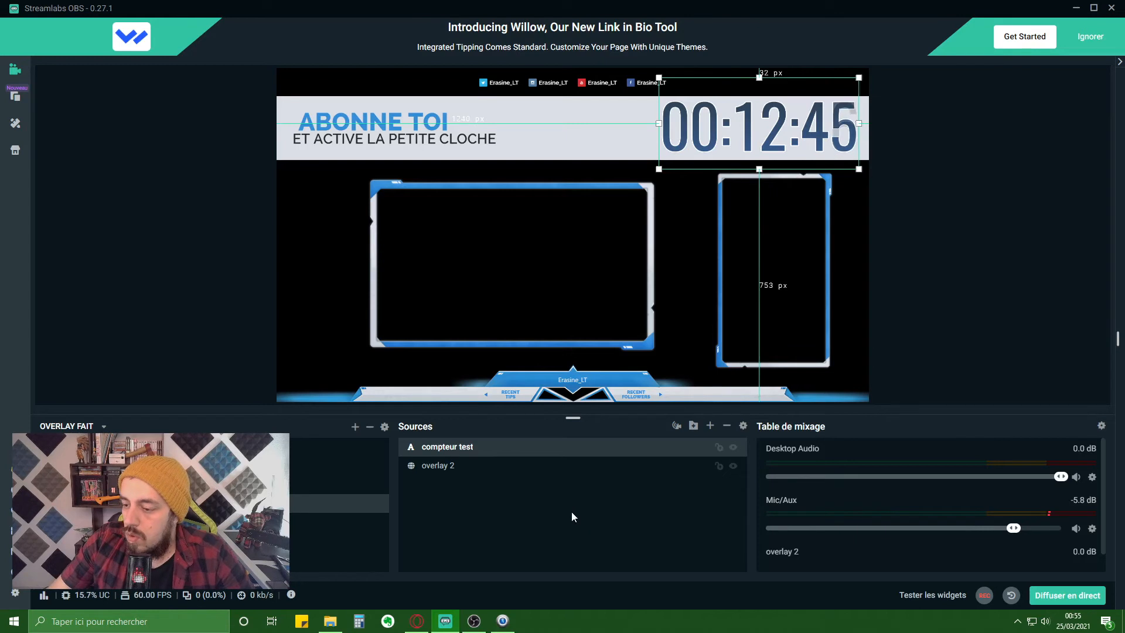
- Add the existing 'Fond animé Bleu' media file source to the scene
left_click(710, 426)
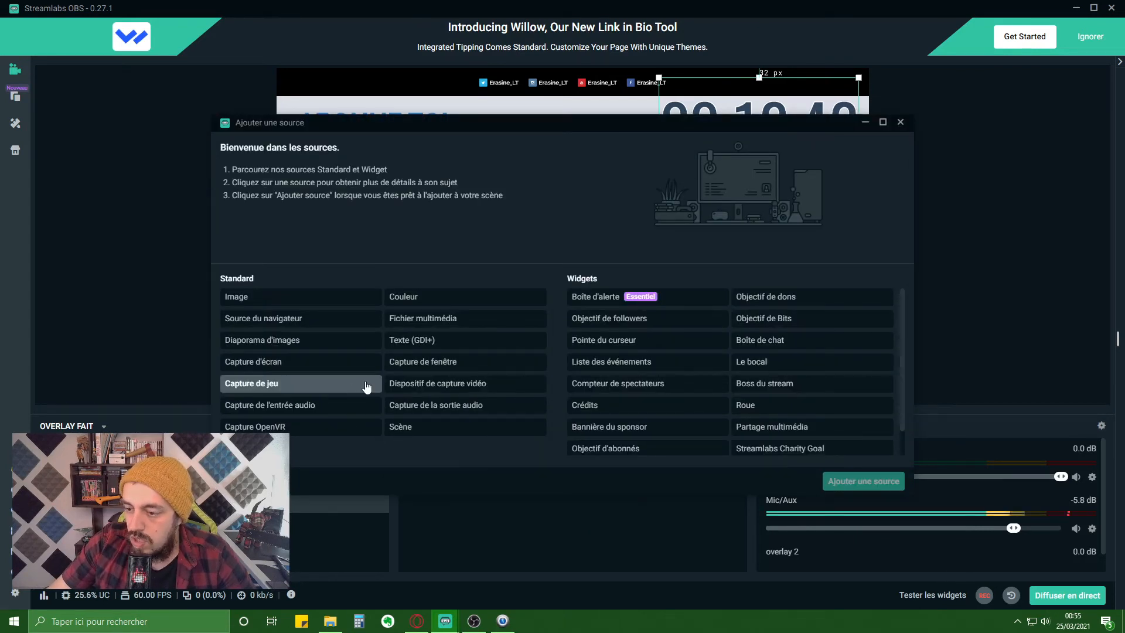
left_click(414, 323)
left_click(892, 486)
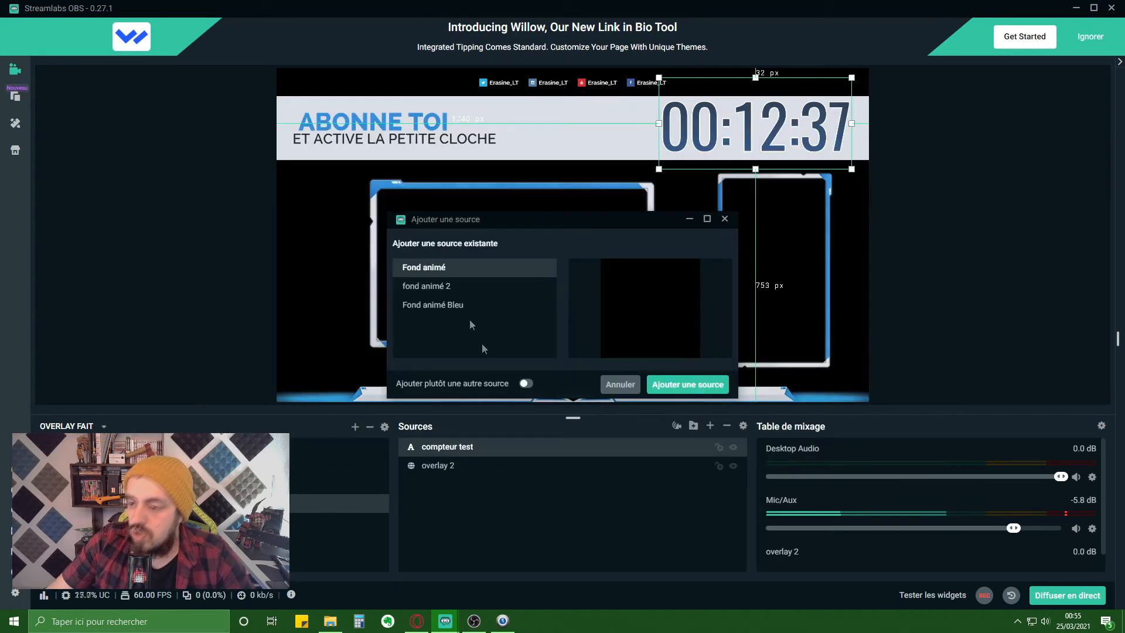
left_click(433, 306)
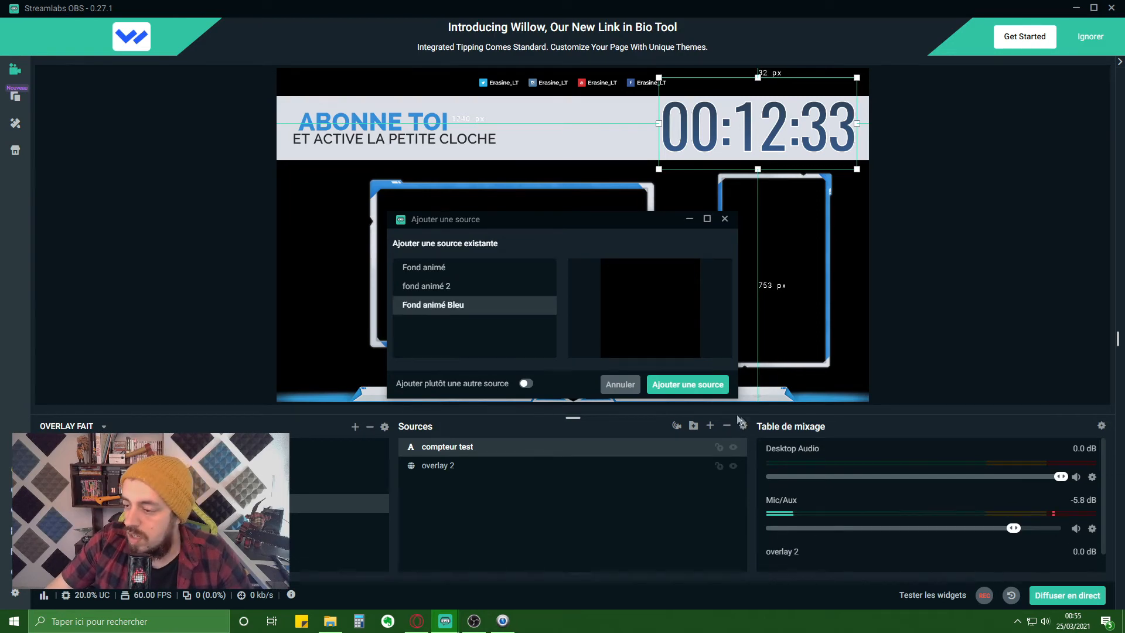
left_click(691, 387)
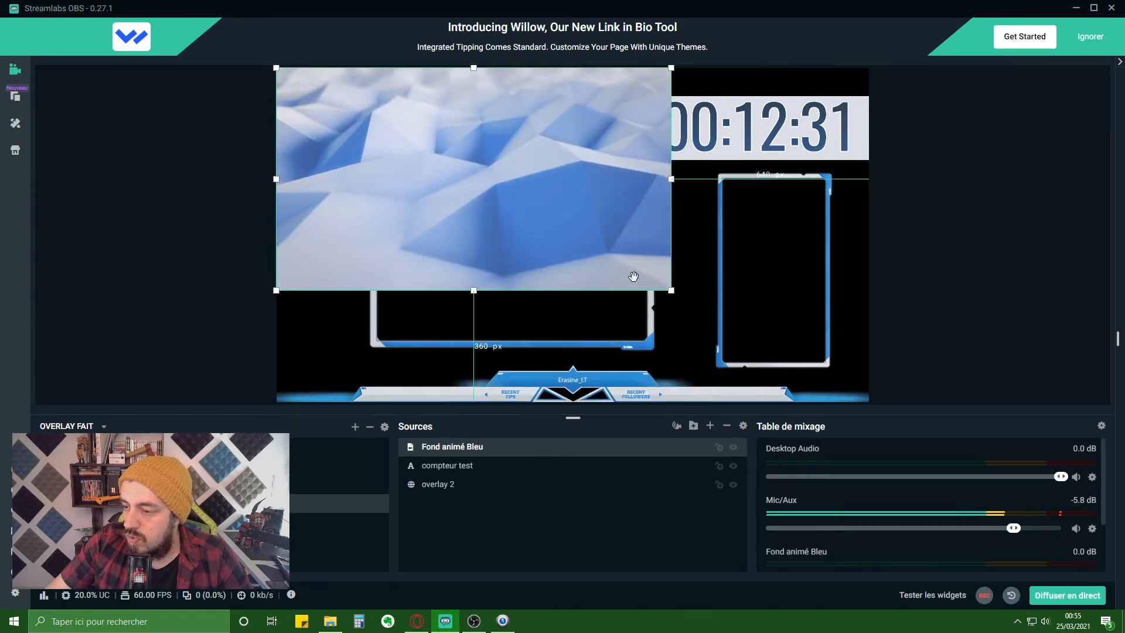
- Stretch the blue background to fill the canvas and move it beneath the countdown and overlay
left_click_drag(673, 293, 873, 404)
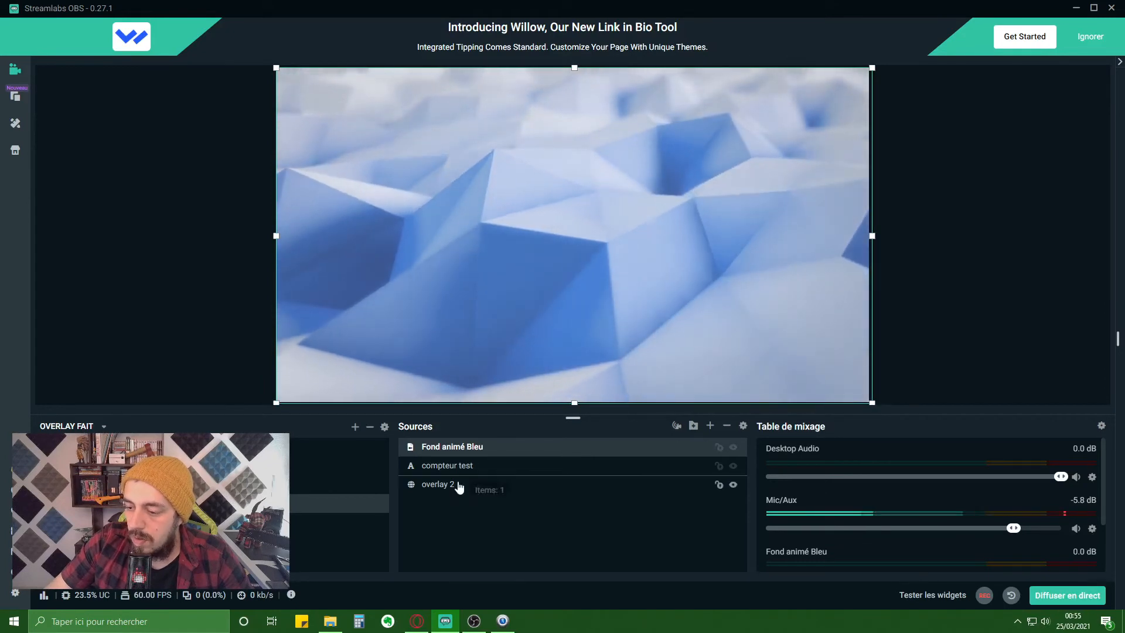
left_click_drag(455, 493, 441, 465)
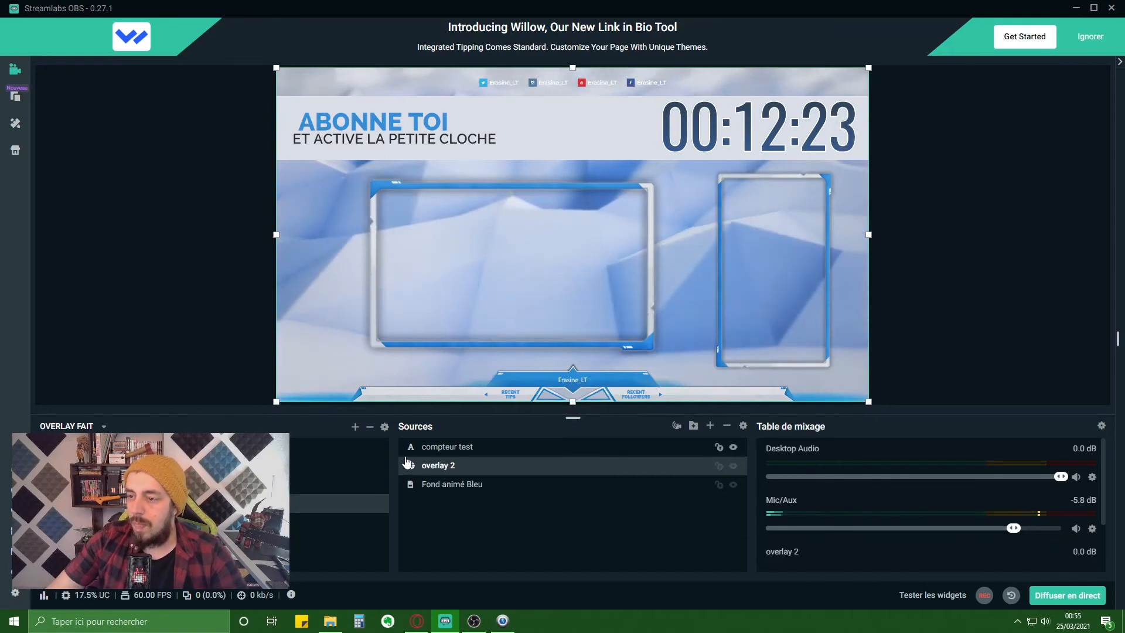
left_click(710, 426)
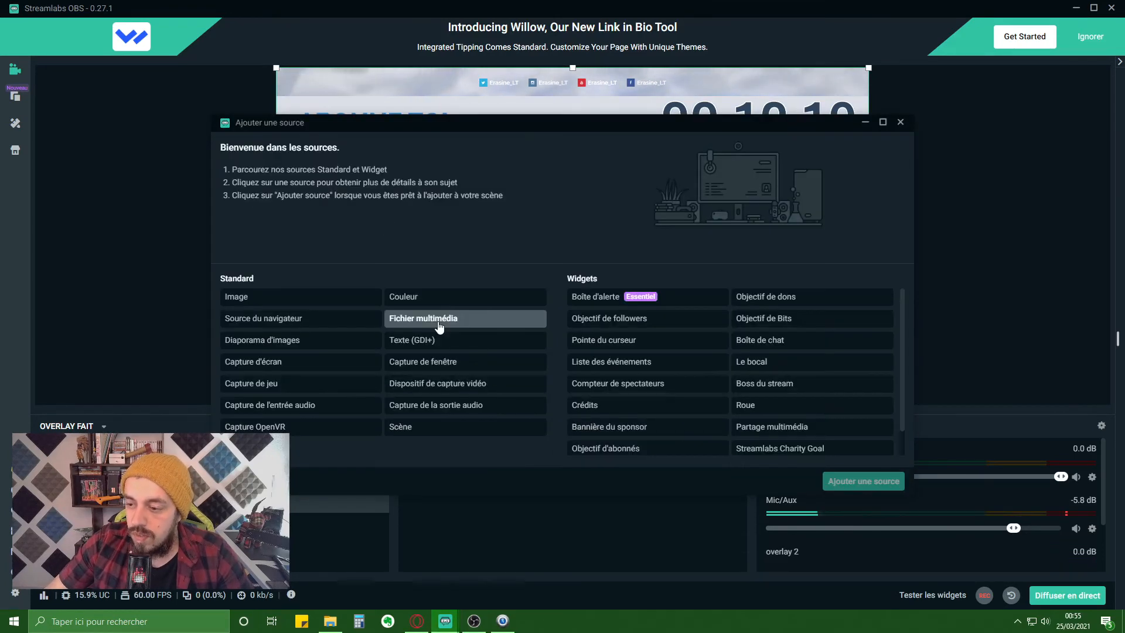
- Add the existing Razer Kiyo webcam source and layer it below overlay 2
left_click(427, 387)
left_click(864, 481)
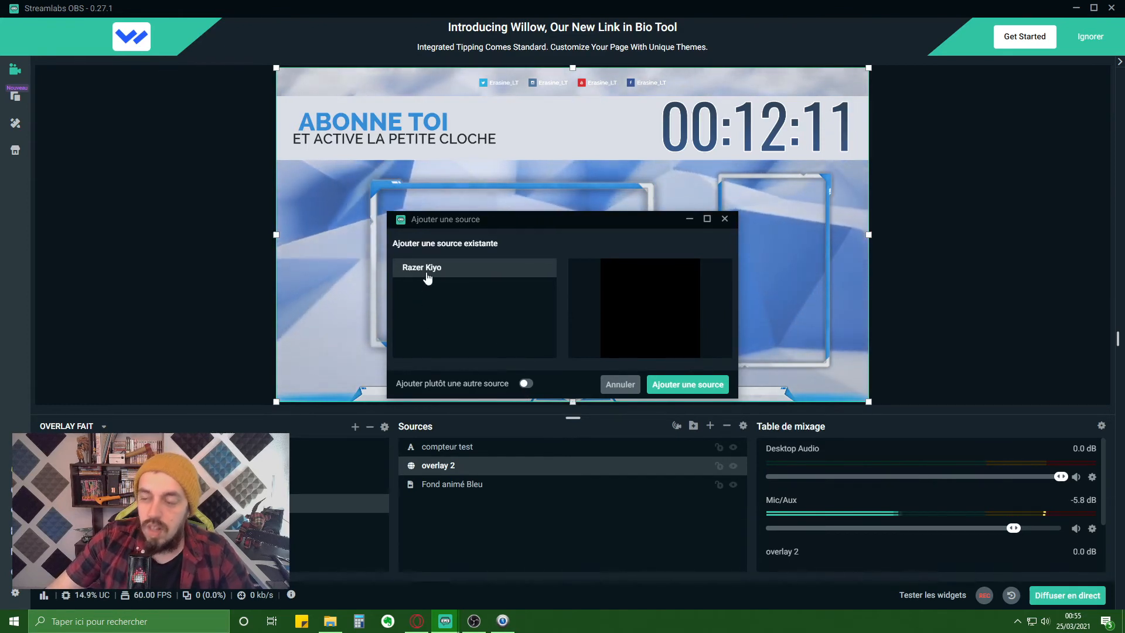
left_click(680, 385)
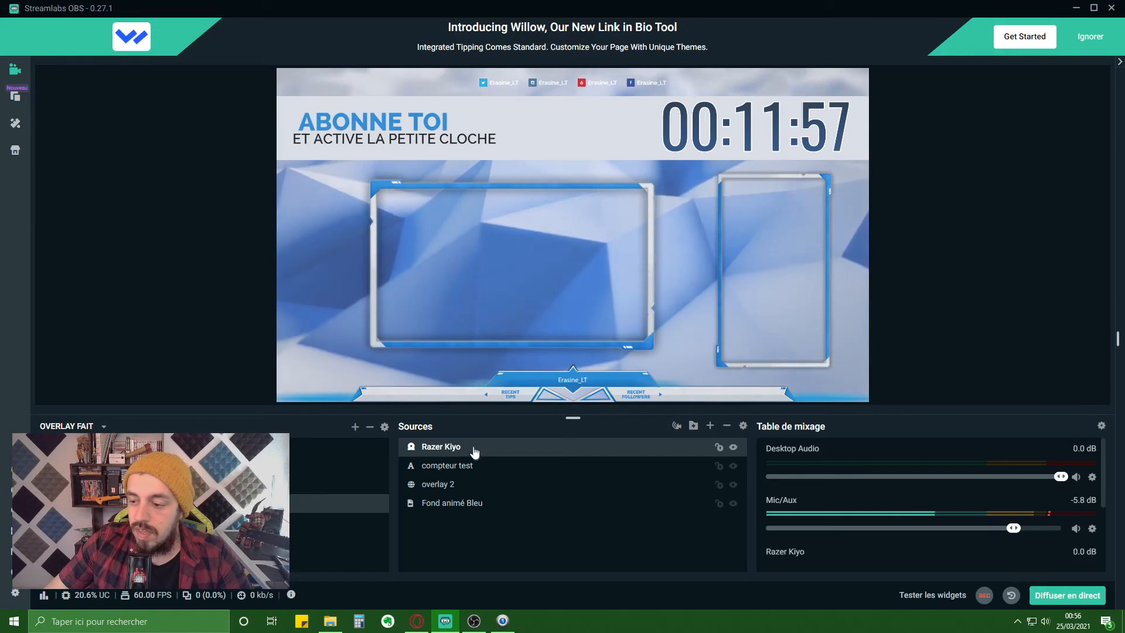
left_click_drag(473, 450, 470, 495)
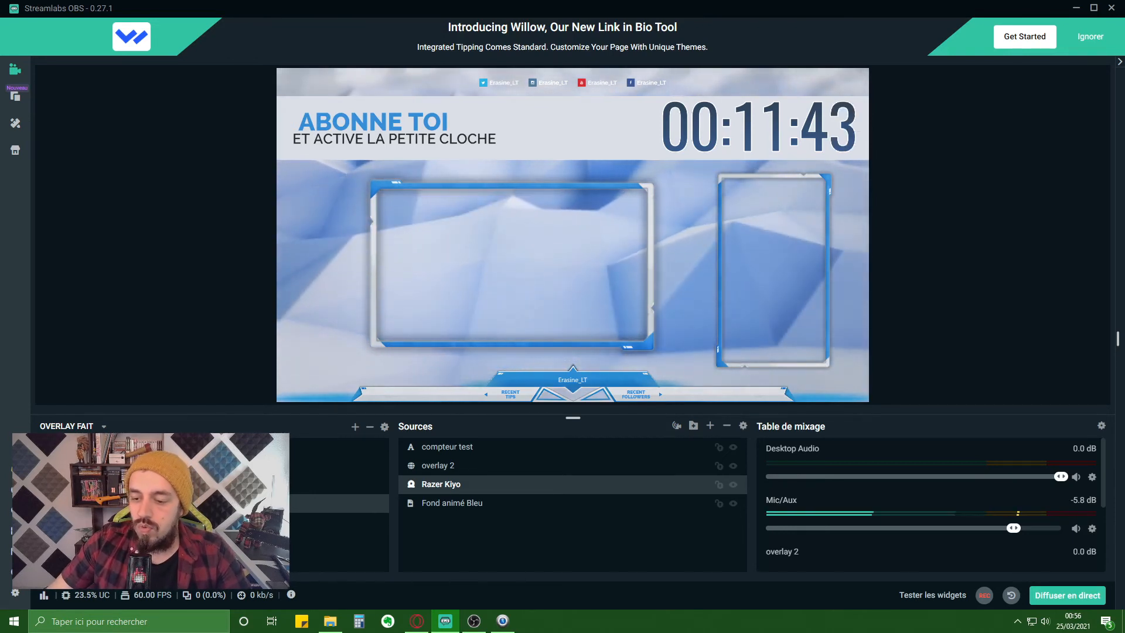
- Glance at the Discussion du jour scene, then return to the Abonne toi scene
left_click(163, 484)
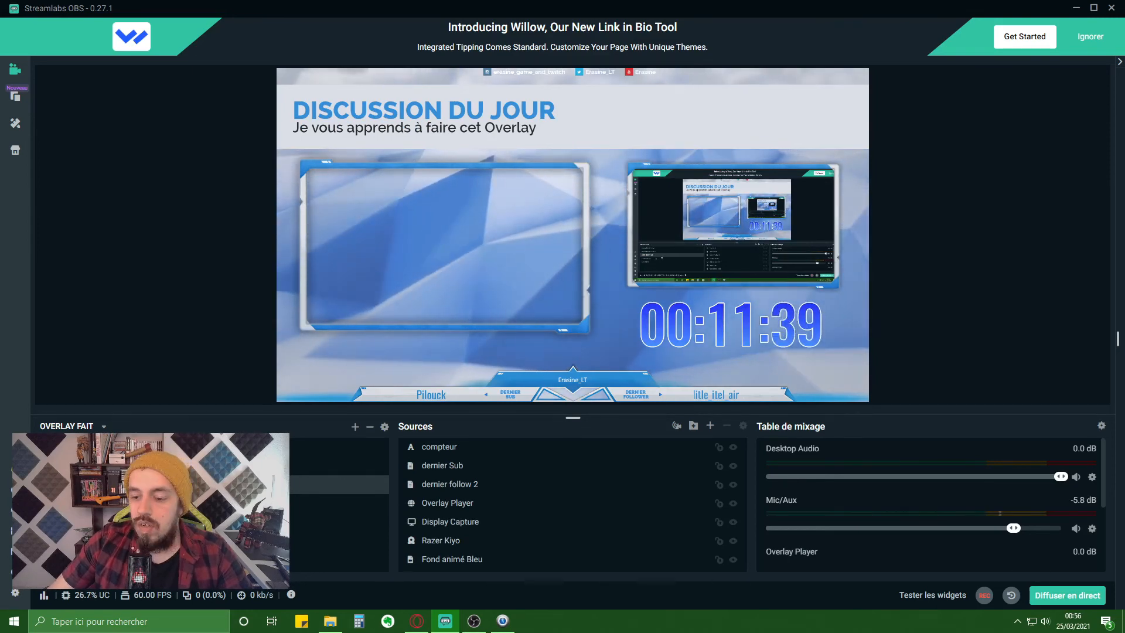
left_click(163, 503)
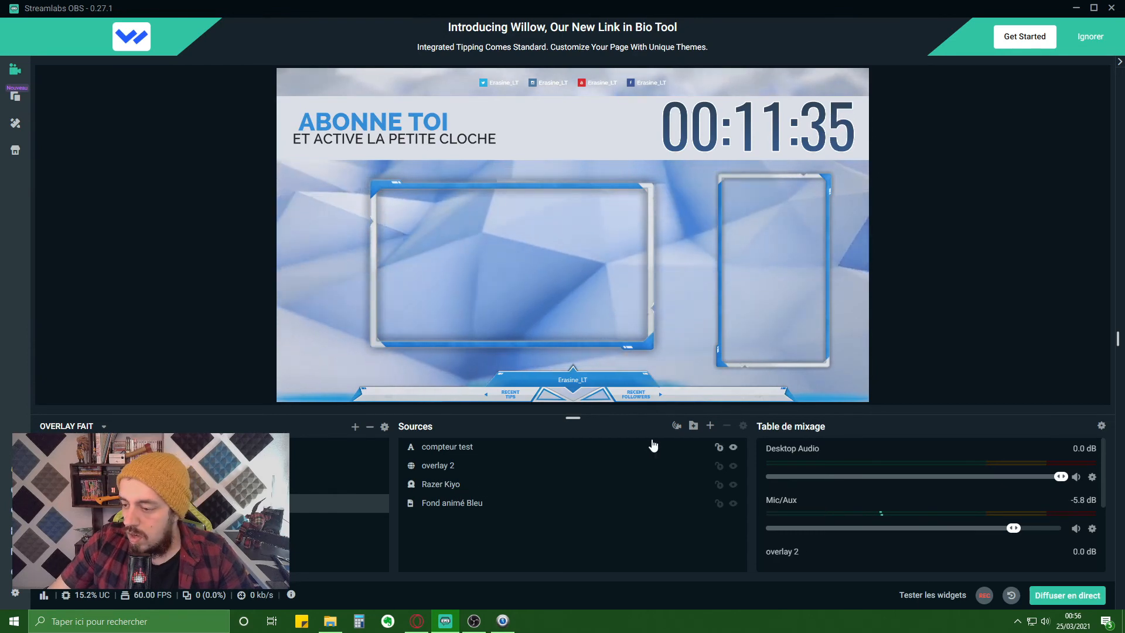
left_click(710, 426)
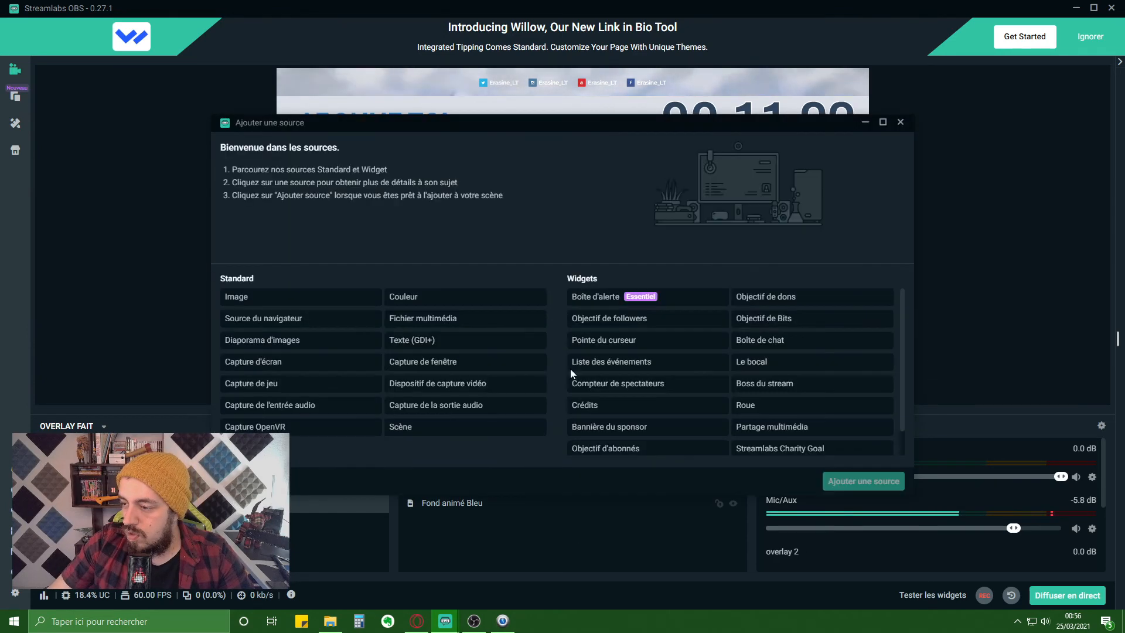
- Add a chat box widget source named 'Boîte de chat' to the scene
left_click(760, 340)
left_click(863, 481)
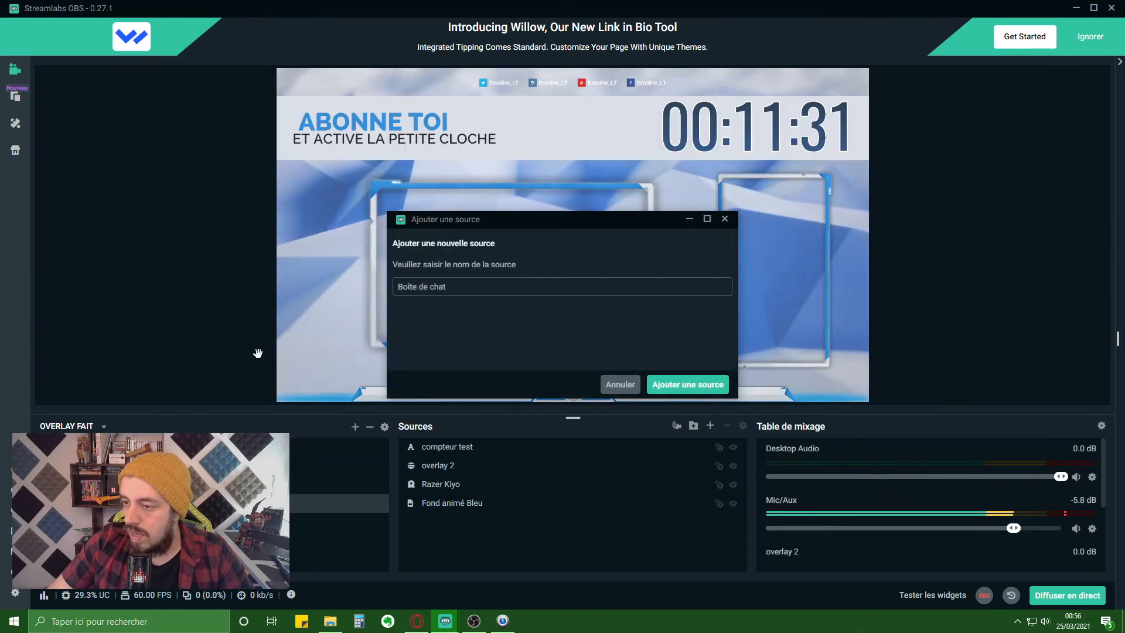
left_click(669, 384)
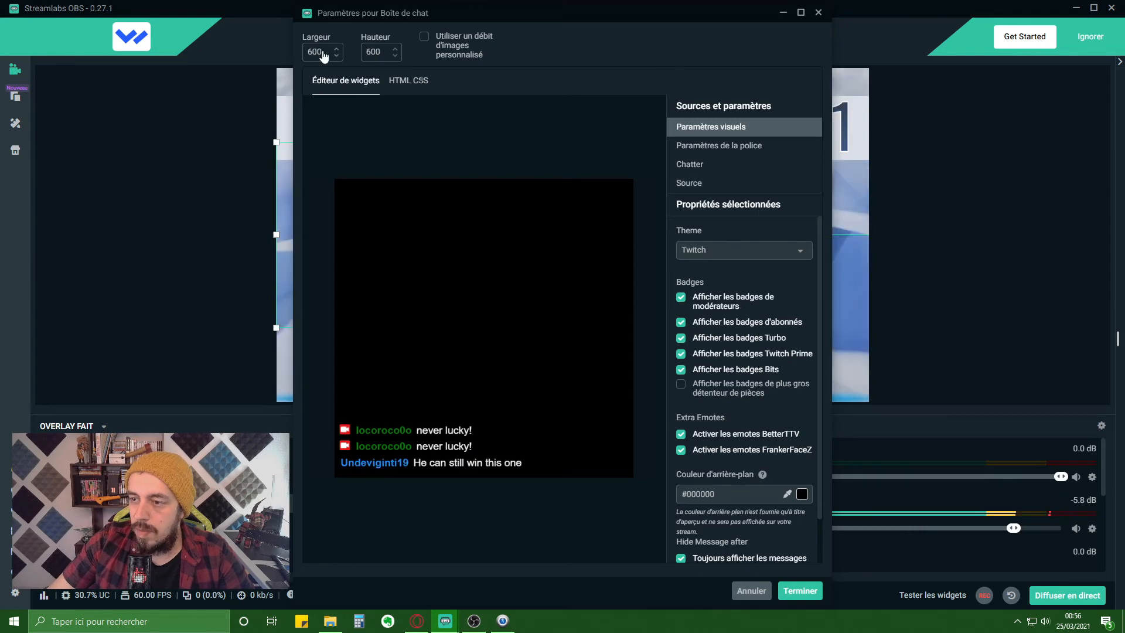
left_click(274, 52)
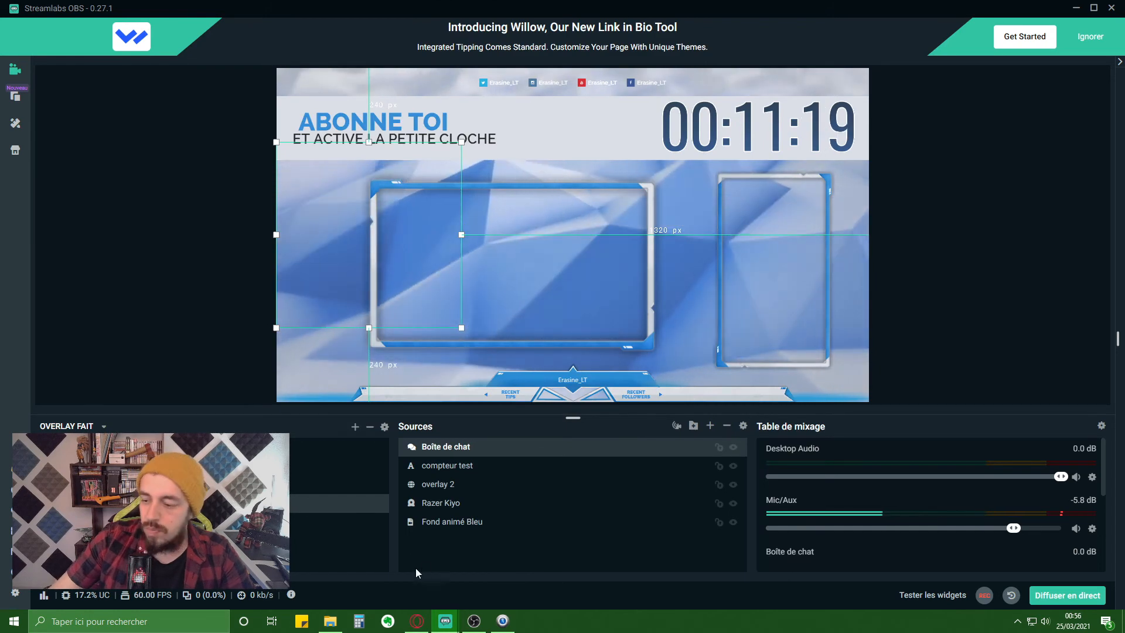
- Set the chat box width to 450 and move it into the right-hand frame
double_click(440, 447)
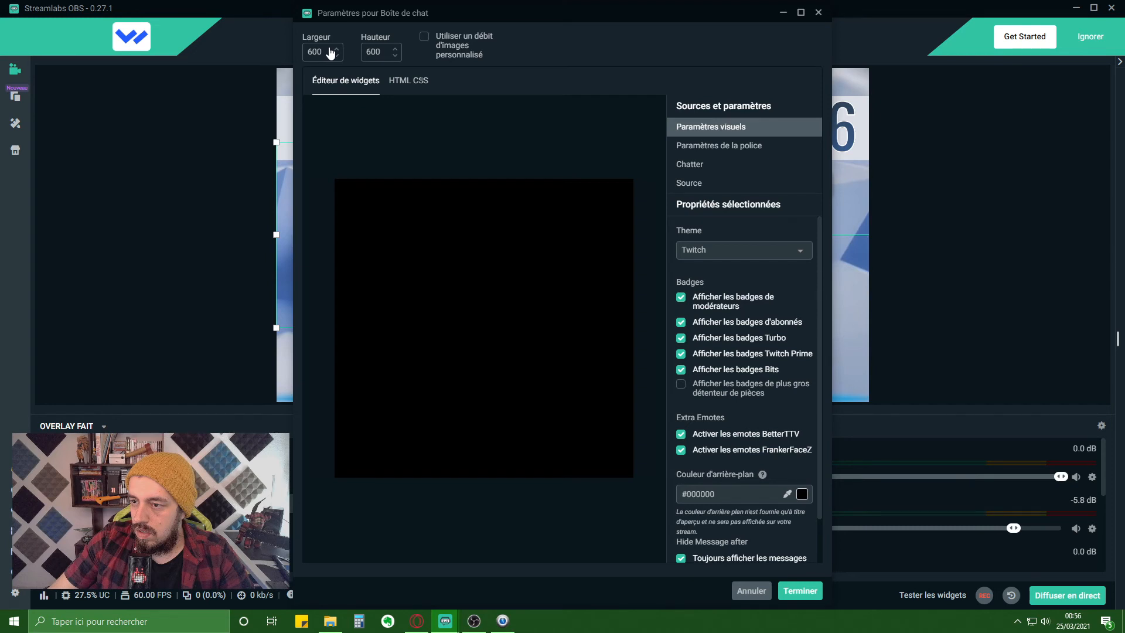
double_click(323, 52)
type("450")
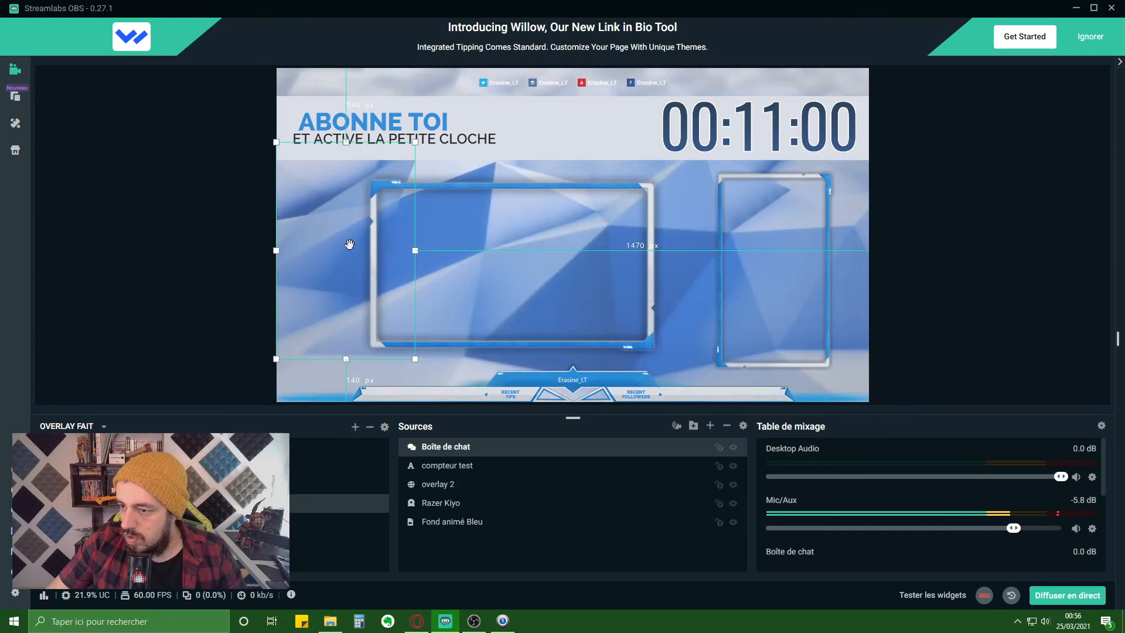
left_click_drag(349, 244, 778, 264)
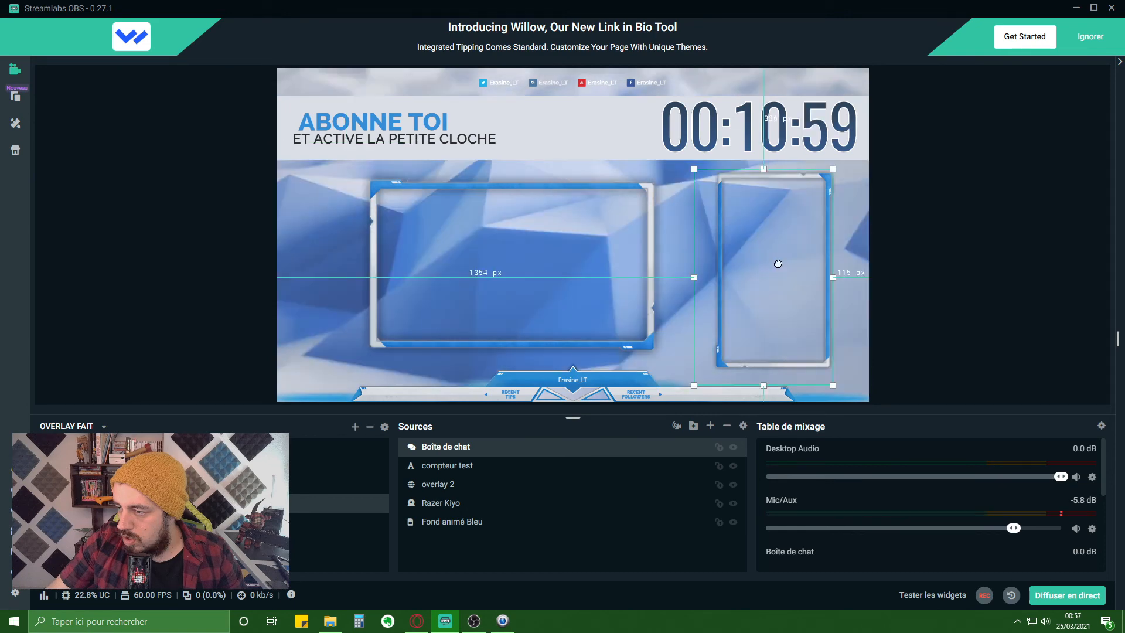
- Resize the chat box to 350 wide, edit its height, align it, and open the chat panel
double_click(469, 455)
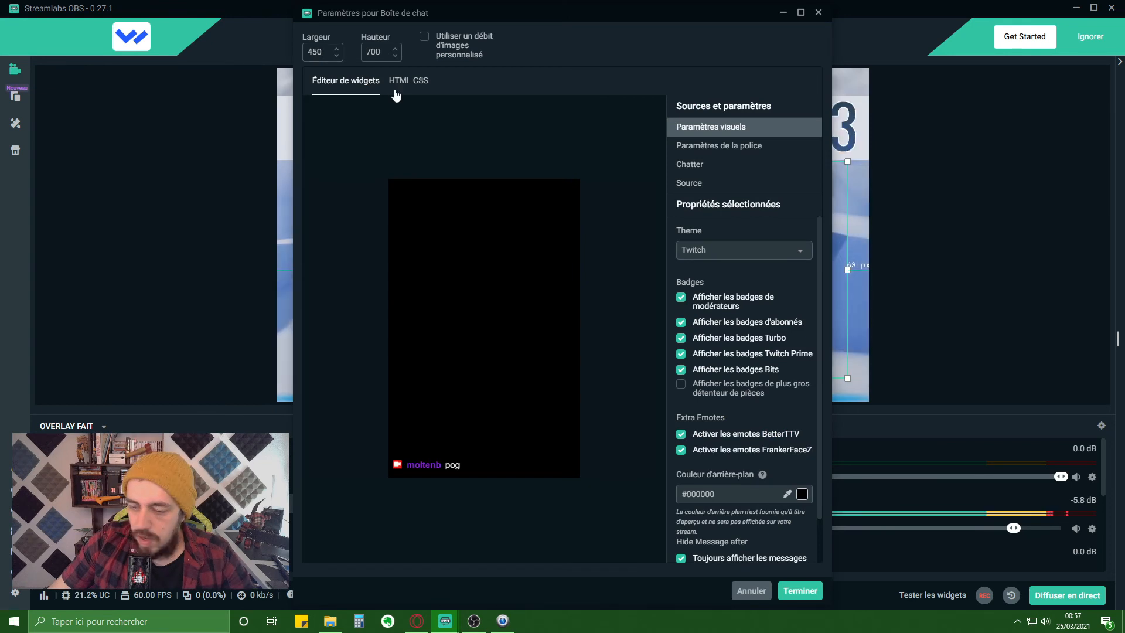
key("BackSpace")
key("BackSpace")
key("BackSpace")
type("35")
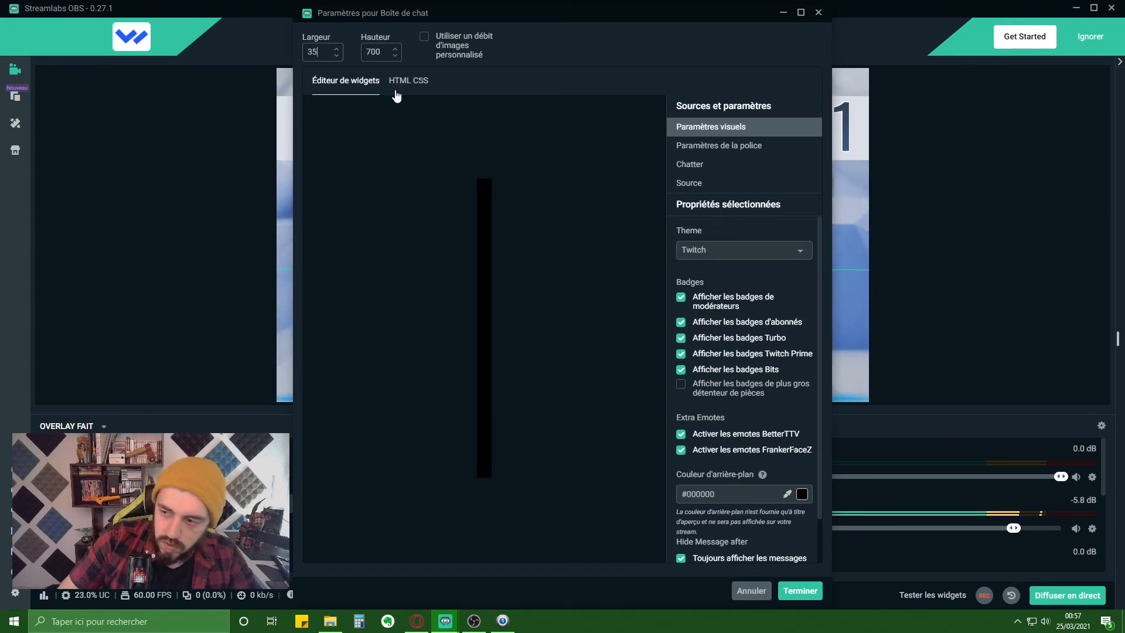
type("0")
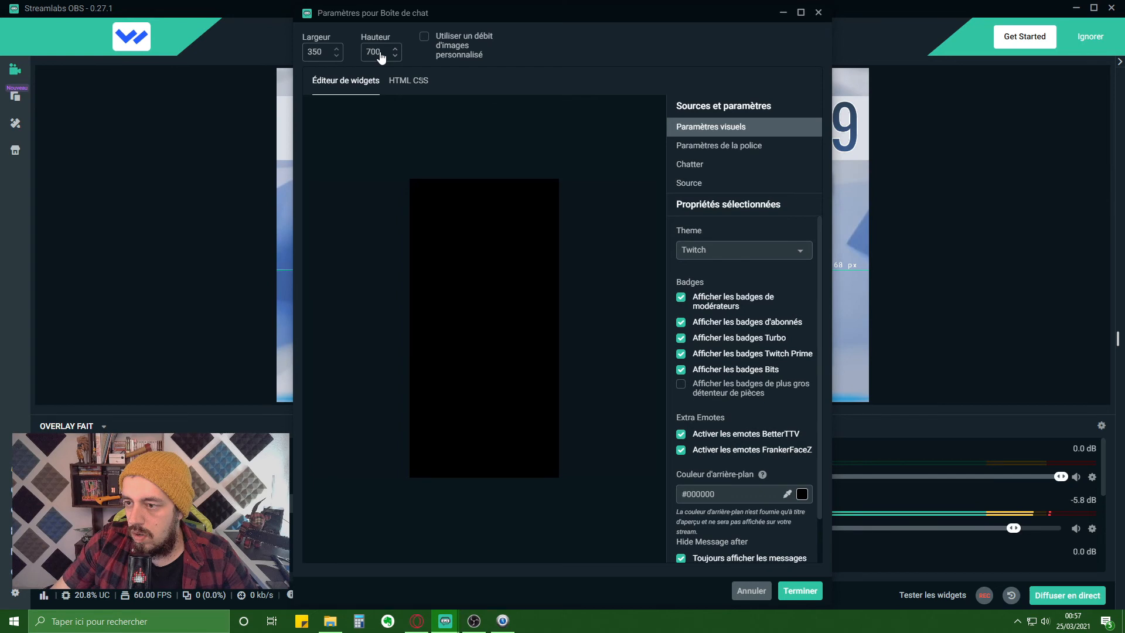
left_click(380, 53)
key("BackSpace")
key("BackSpace")
key("BackSpace")
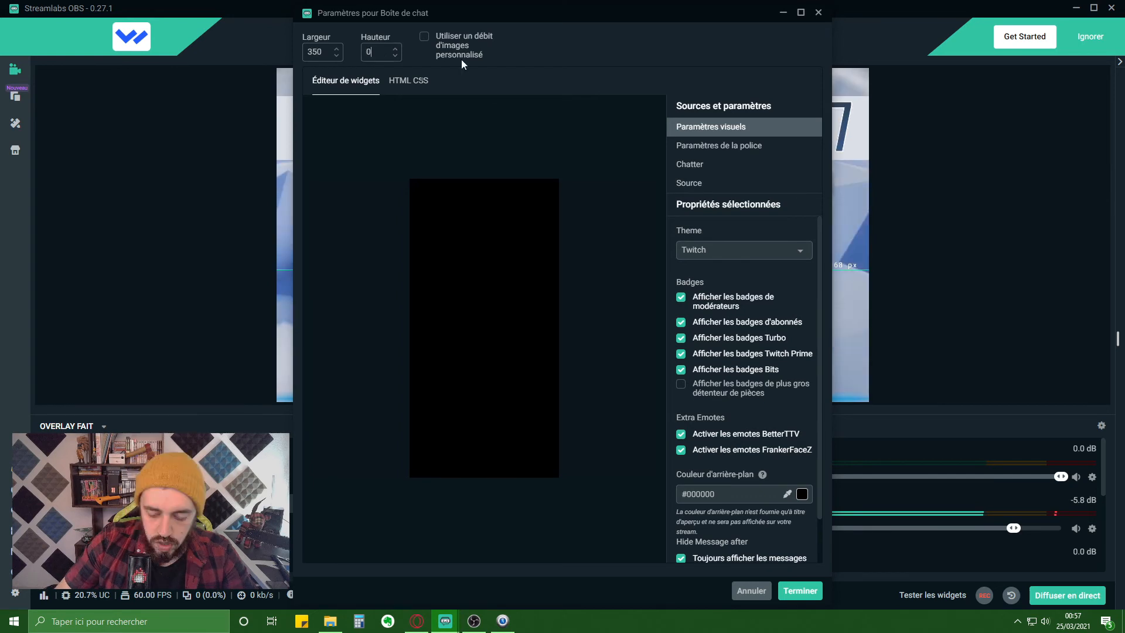
type("6")
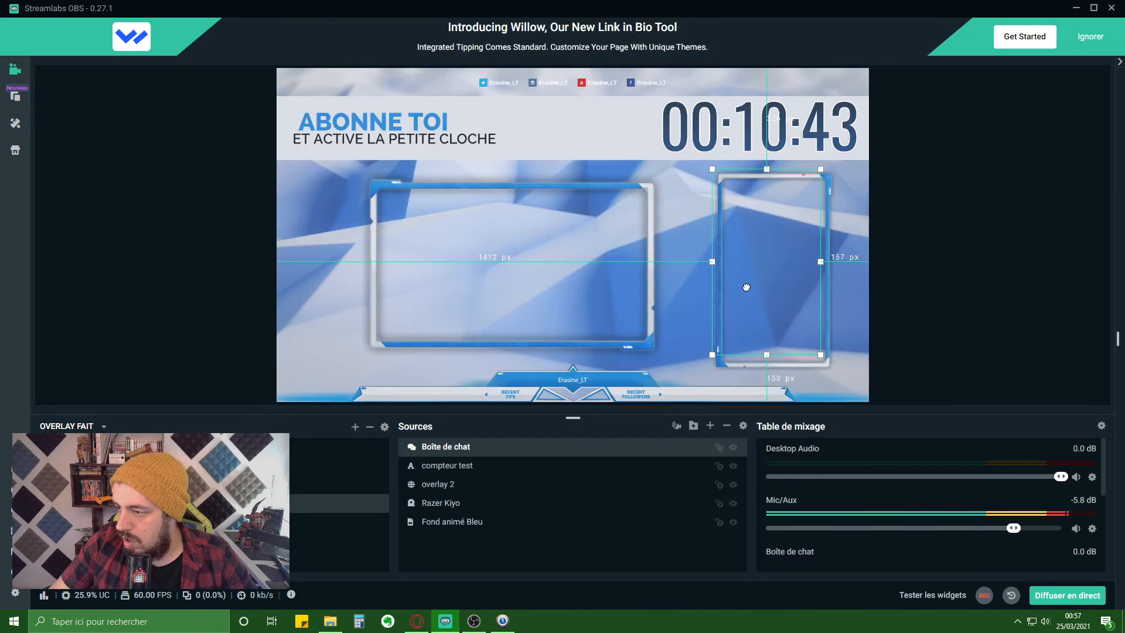
left_click_drag(747, 288, 754, 299)
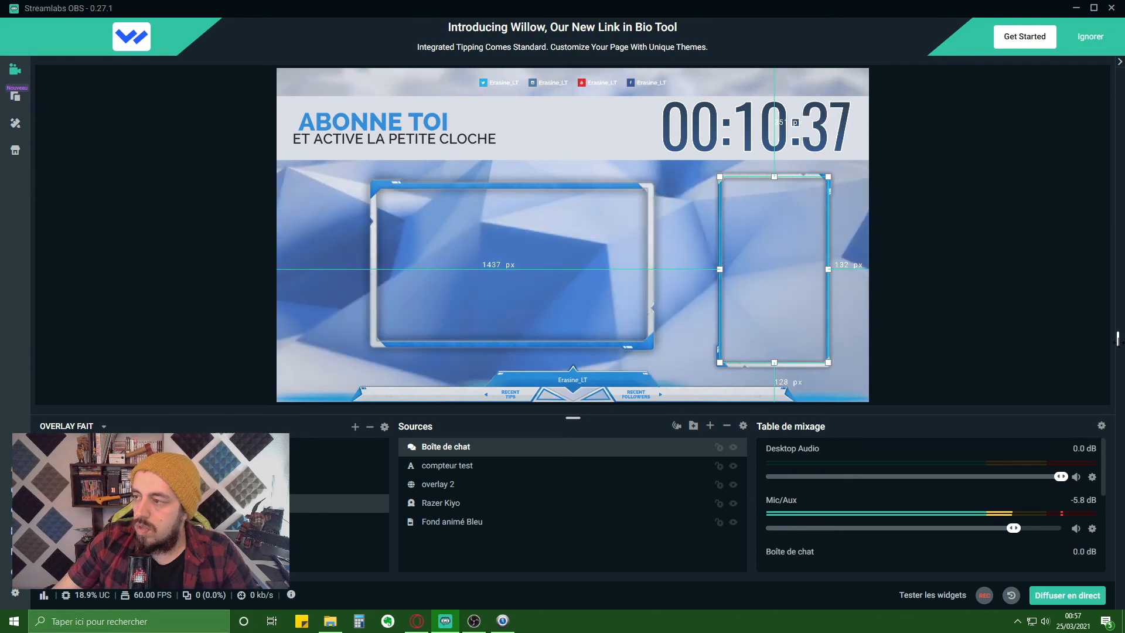
left_click_drag(1118, 344, 965, 343)
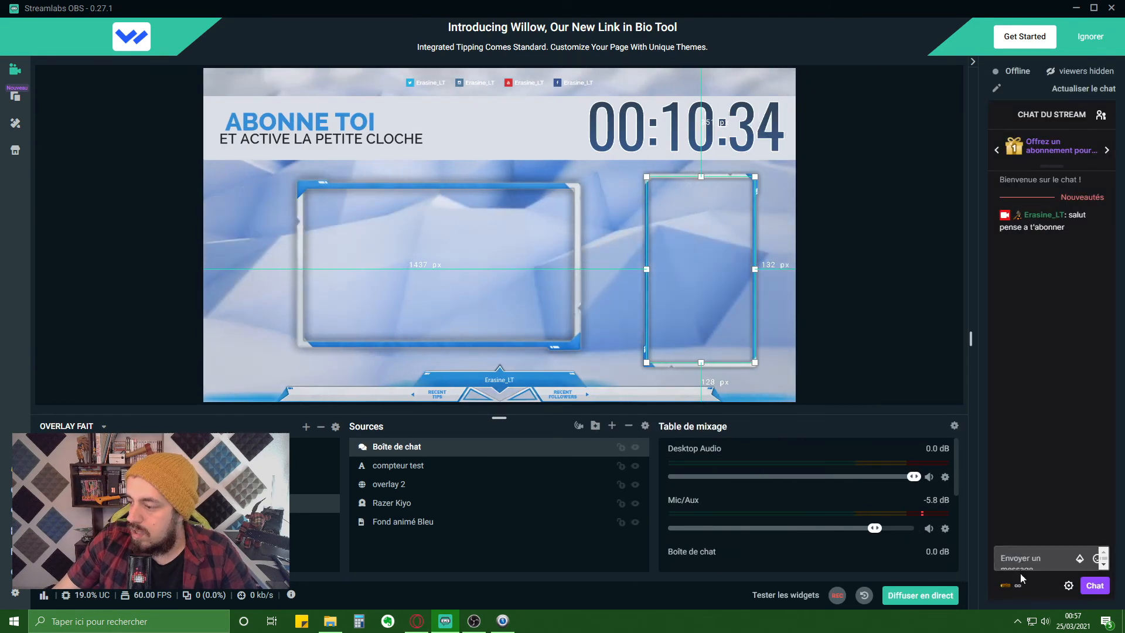
- Send the test message 'salut n'oublie pas de t'abonner' in chat, then collapse the chat panel
left_click(1029, 567)
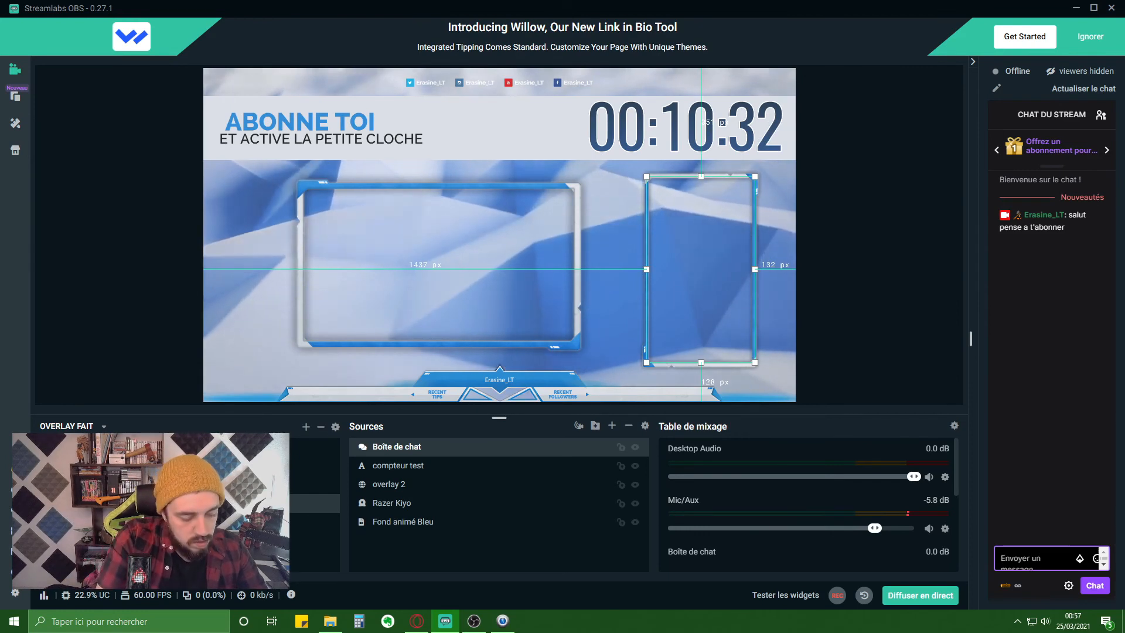
type("salut n'")
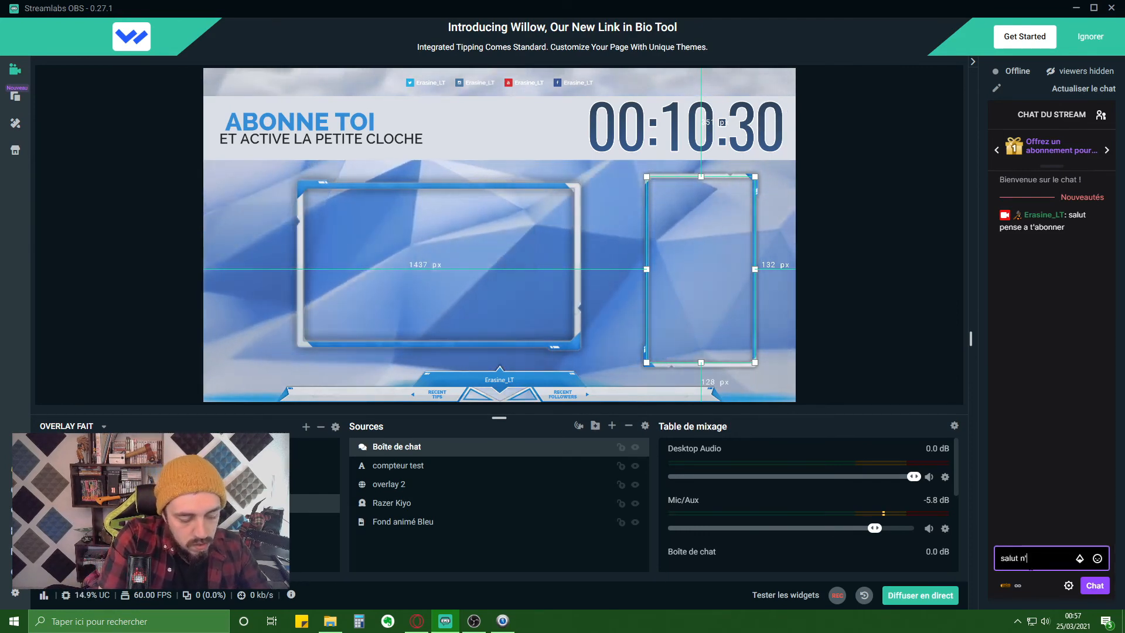
type("oublie pas d")
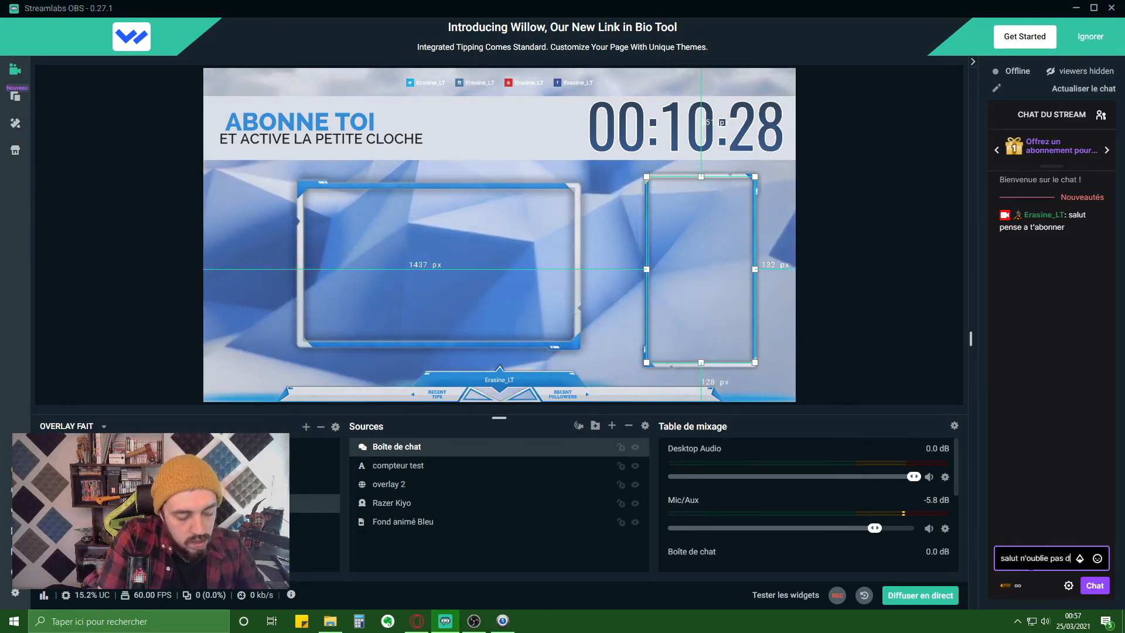
type("e t'abonner")
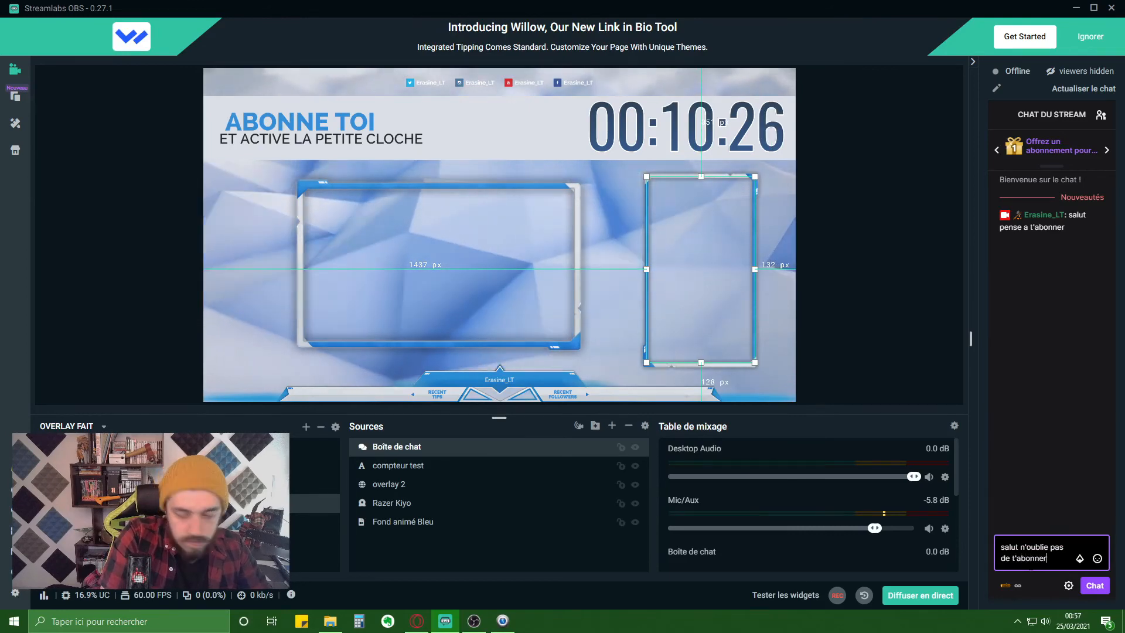
key("Return")
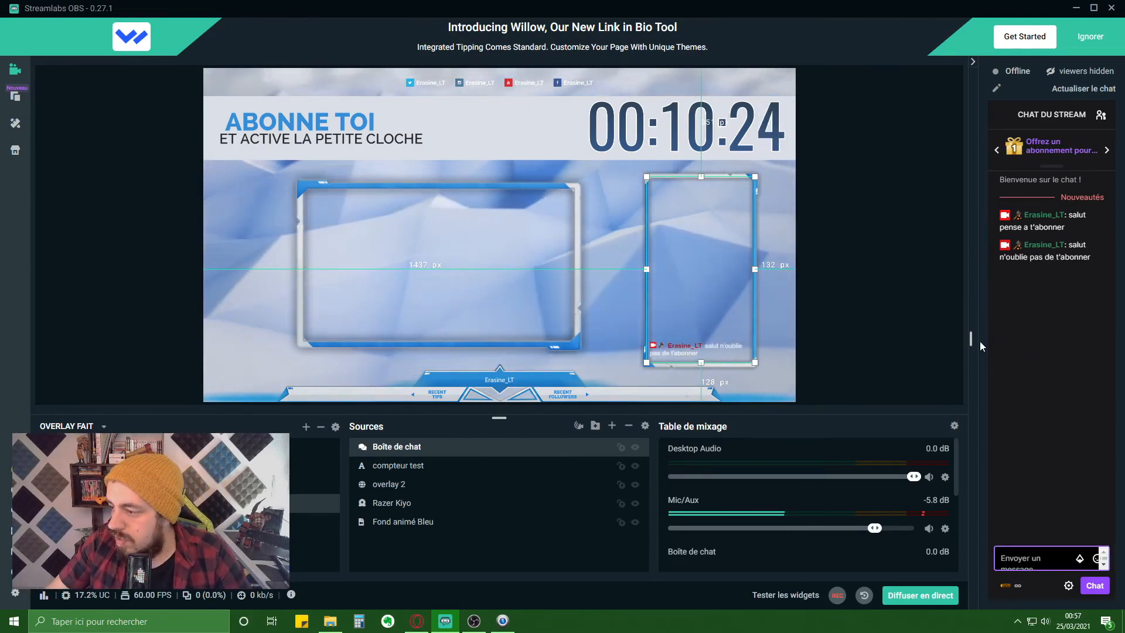
left_click_drag(973, 343, 1123, 340)
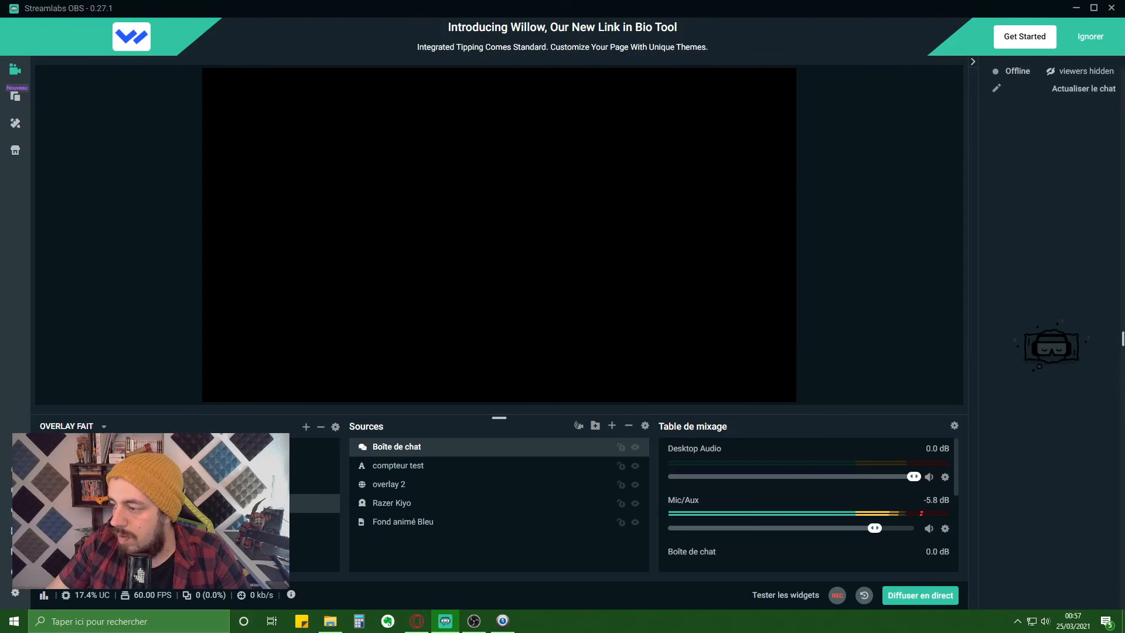
left_click(773, 350)
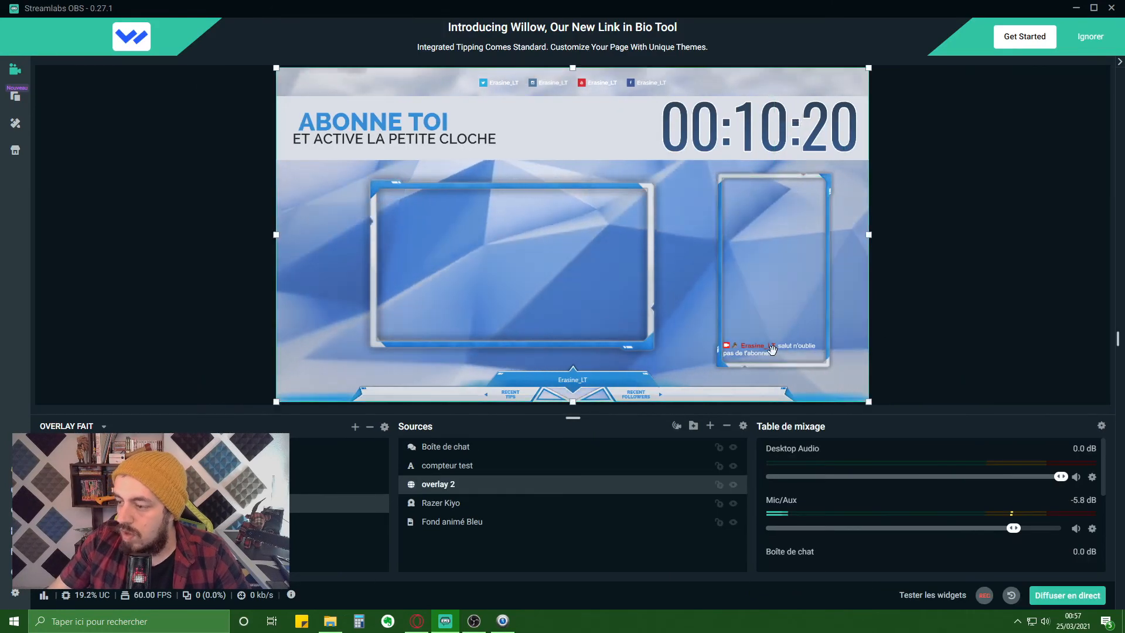